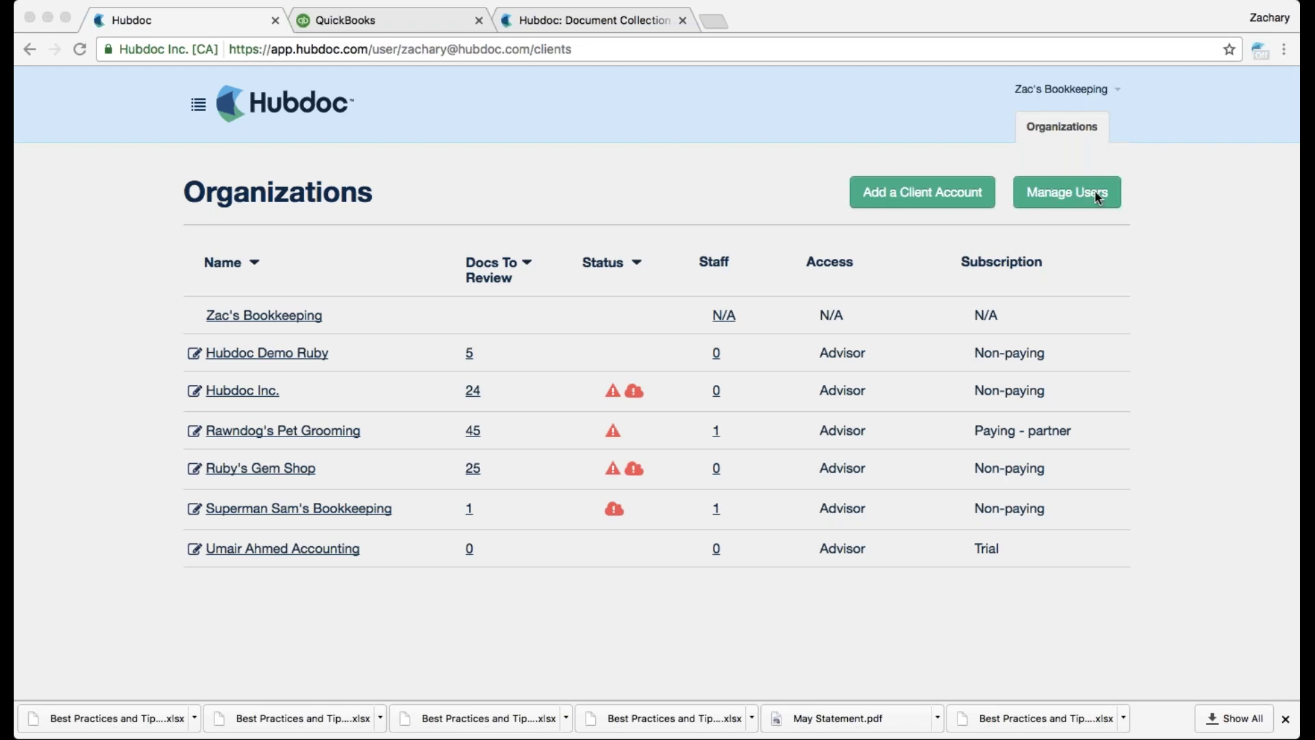
Step: View the information fields for a new client account and close the form without creating a client
left_click(943, 150)
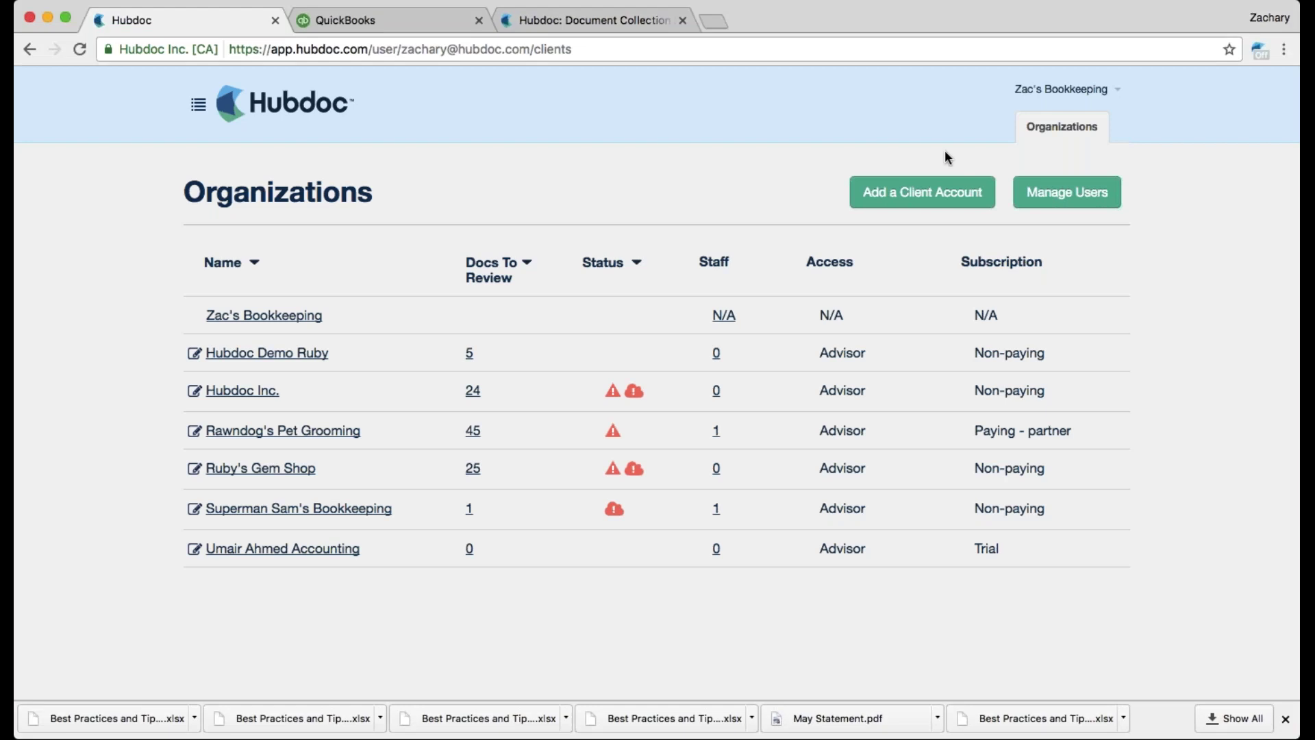
left_click(943, 194)
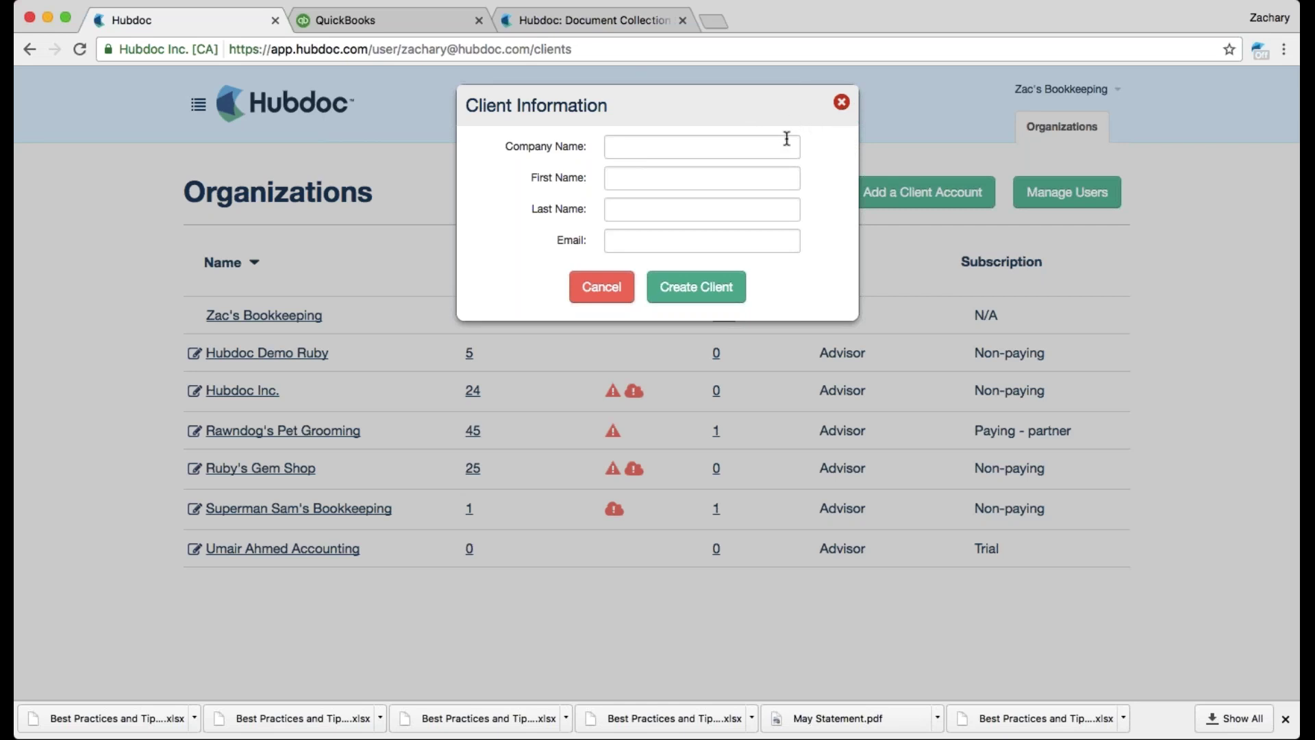
left_click(842, 104)
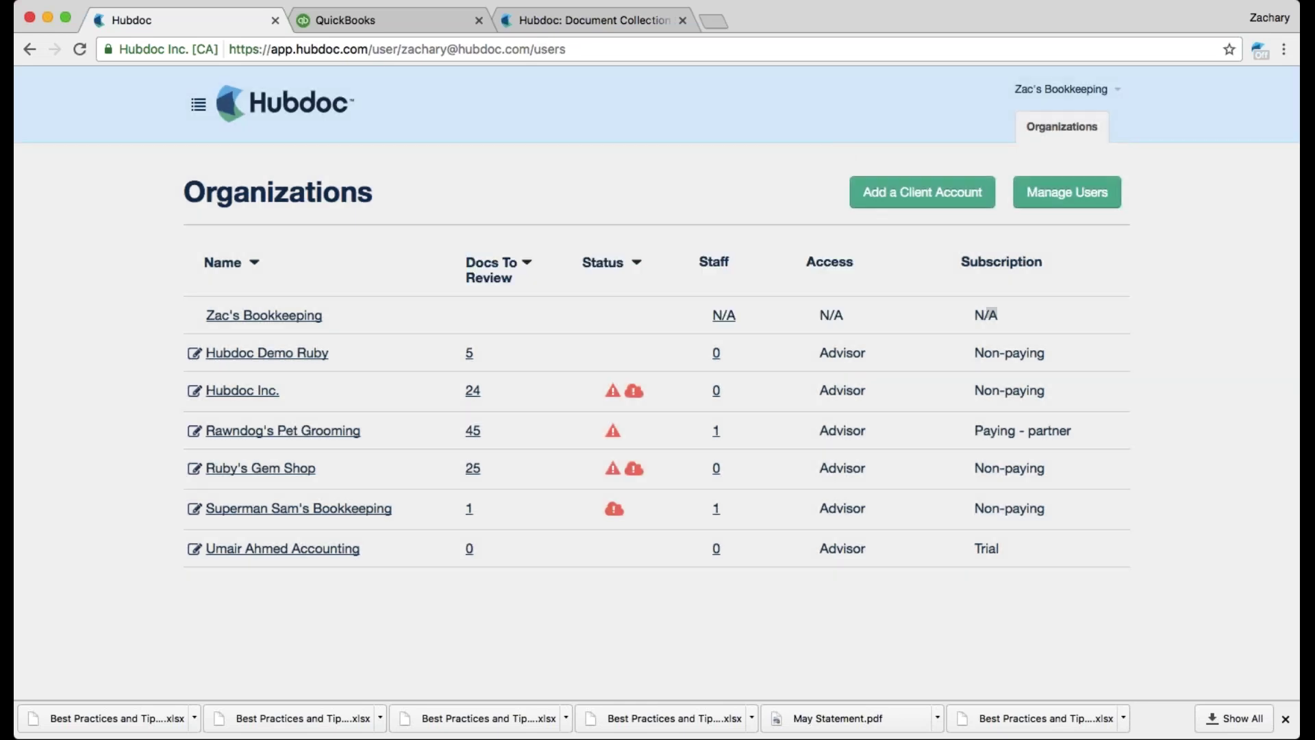
Step: Check which clients the first staff user in user management can access, including the option to add client access, and close the details
left_click(1064, 198)
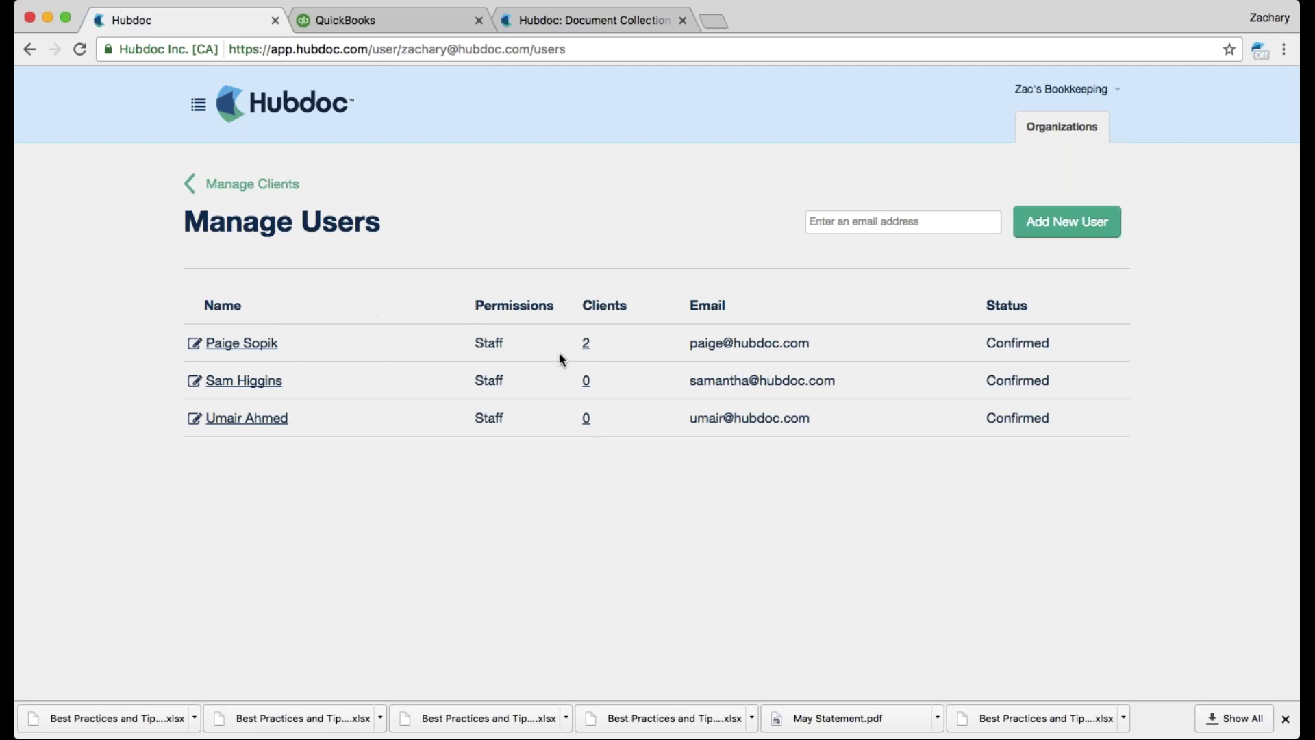
left_click(588, 346)
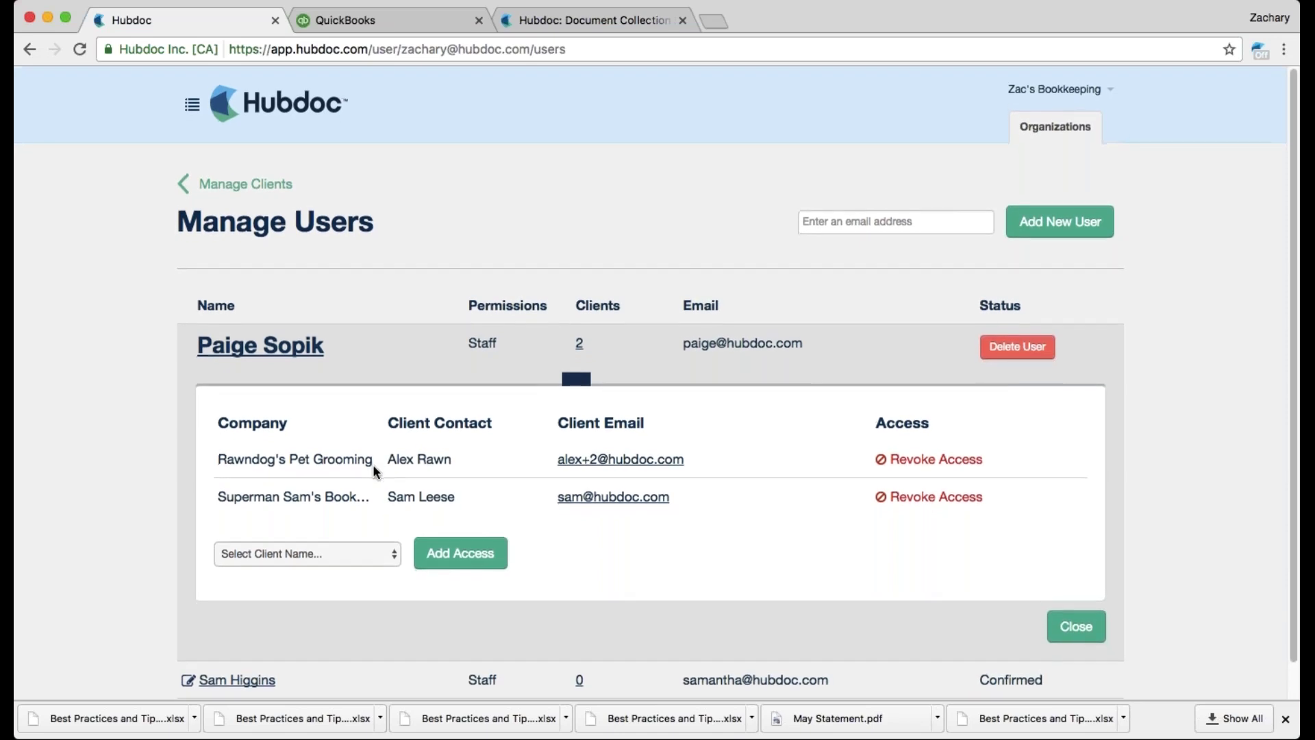
left_click(360, 556)
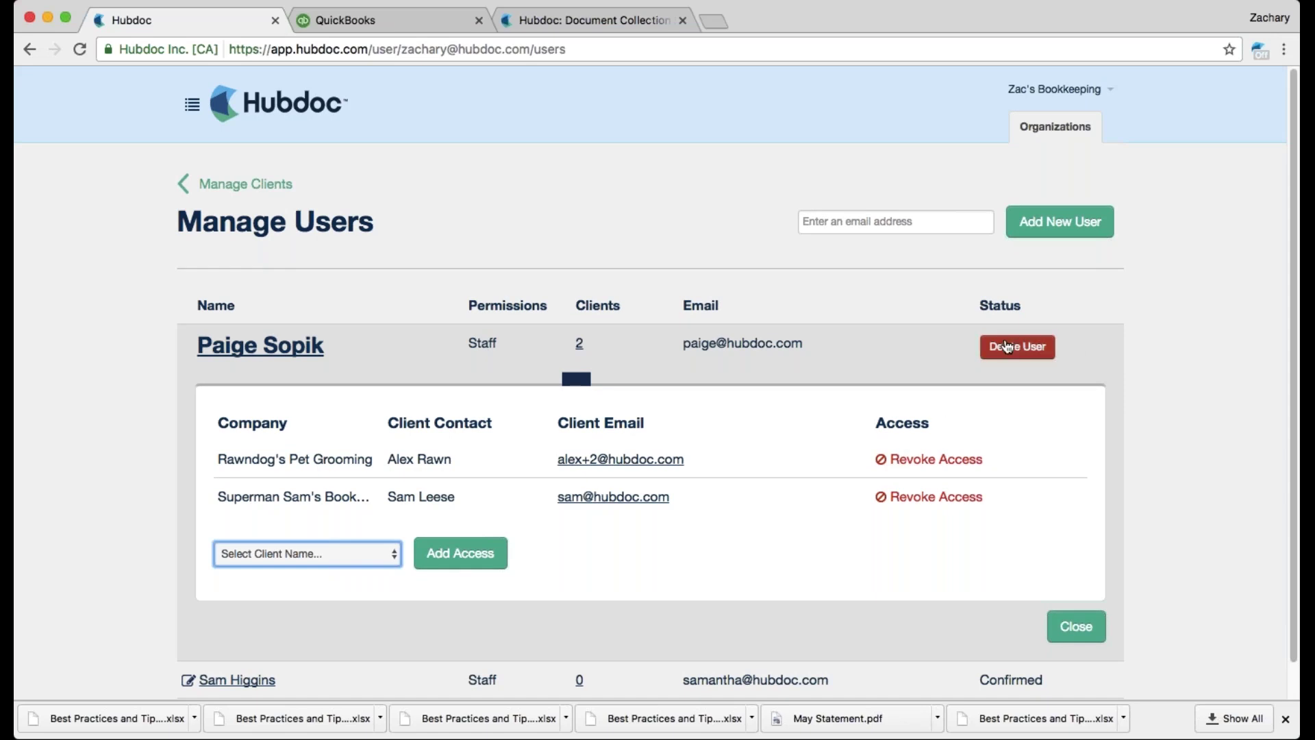
left_click(1063, 628)
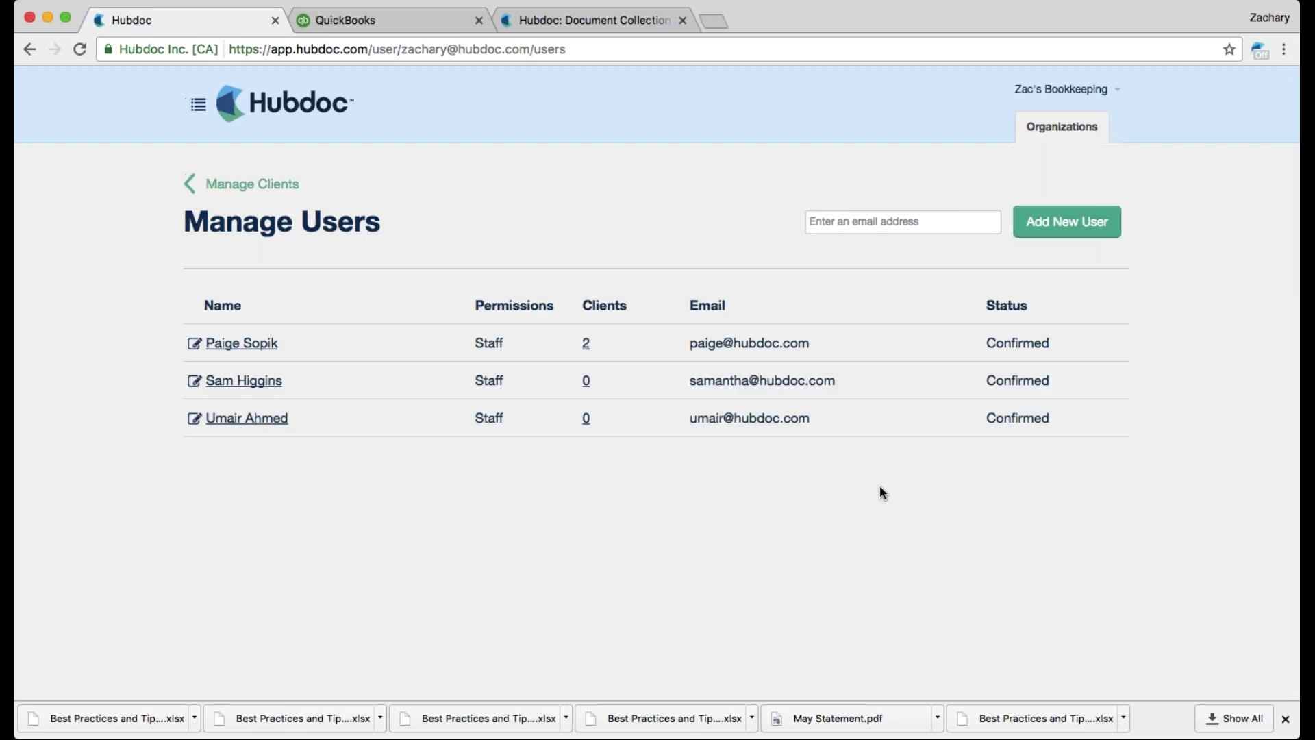
Step: Return to the organizations list and check which staff users have access to Rawndog's Pet Grooming, including the option to add users
left_click(280, 189)
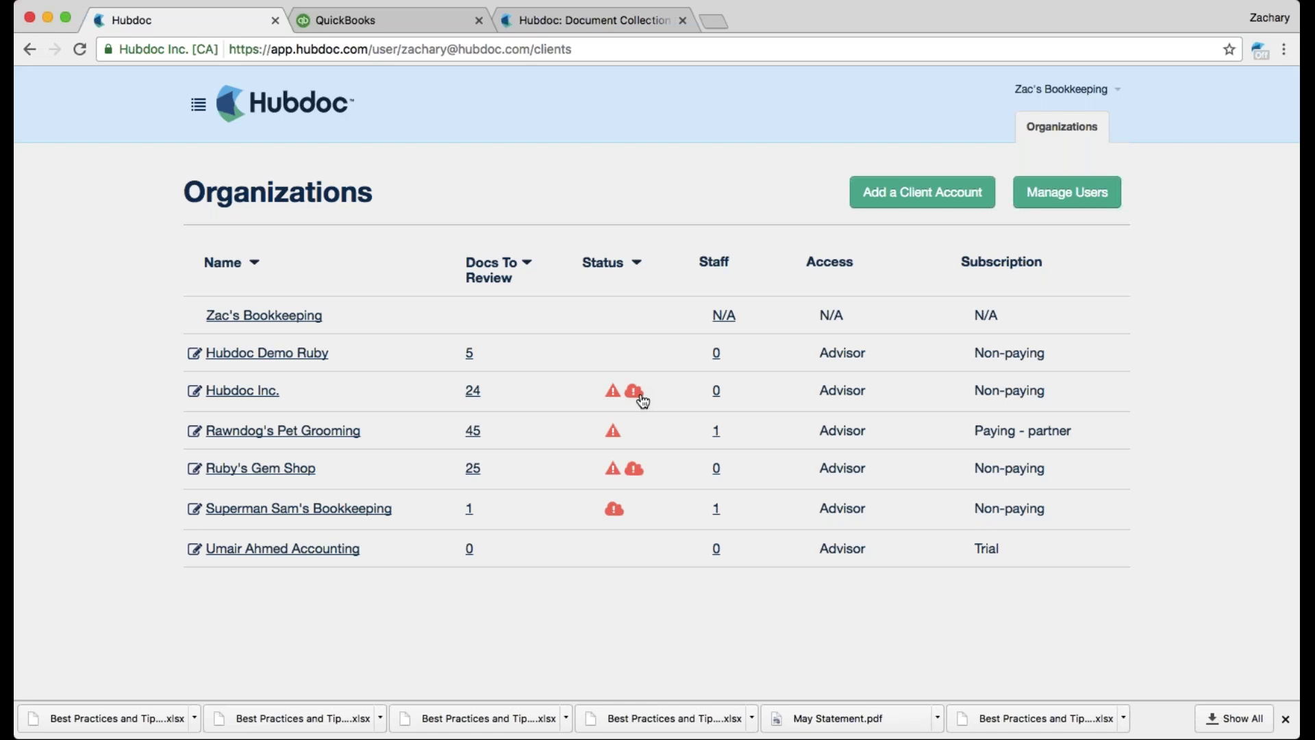
left_click(716, 436)
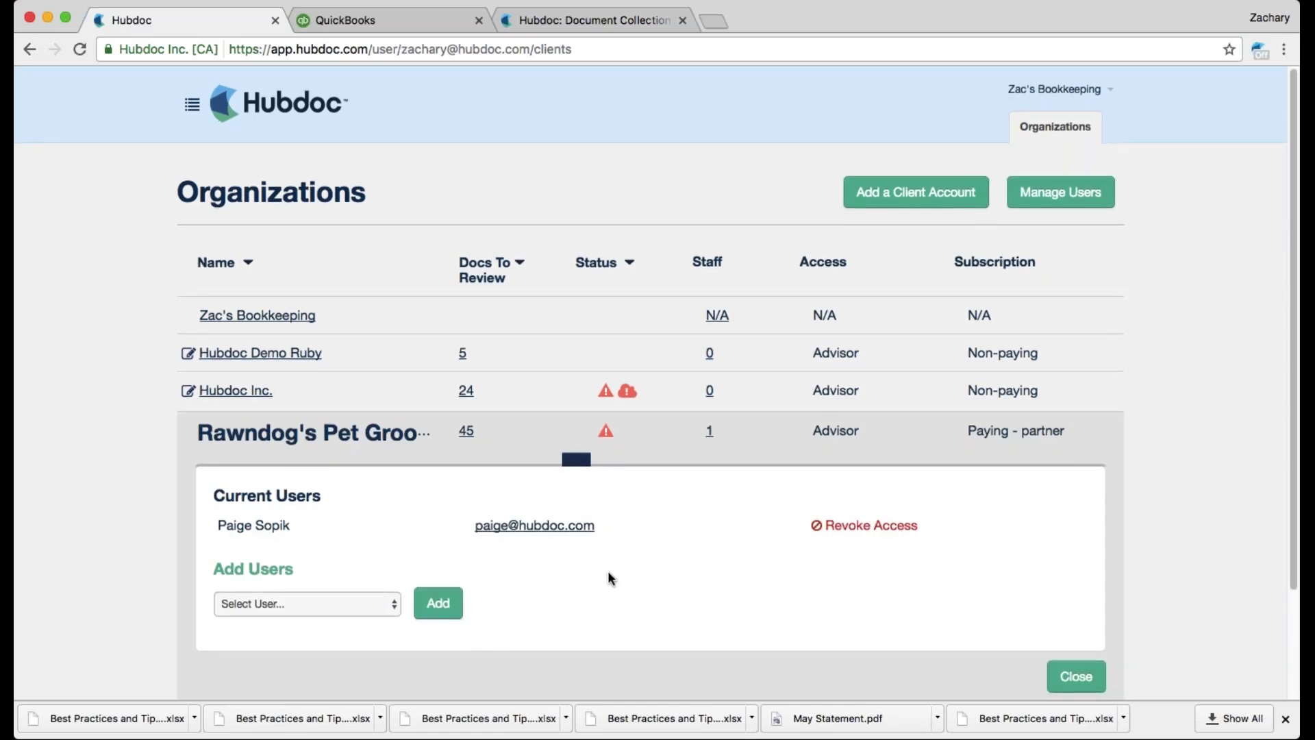
left_click(351, 606)
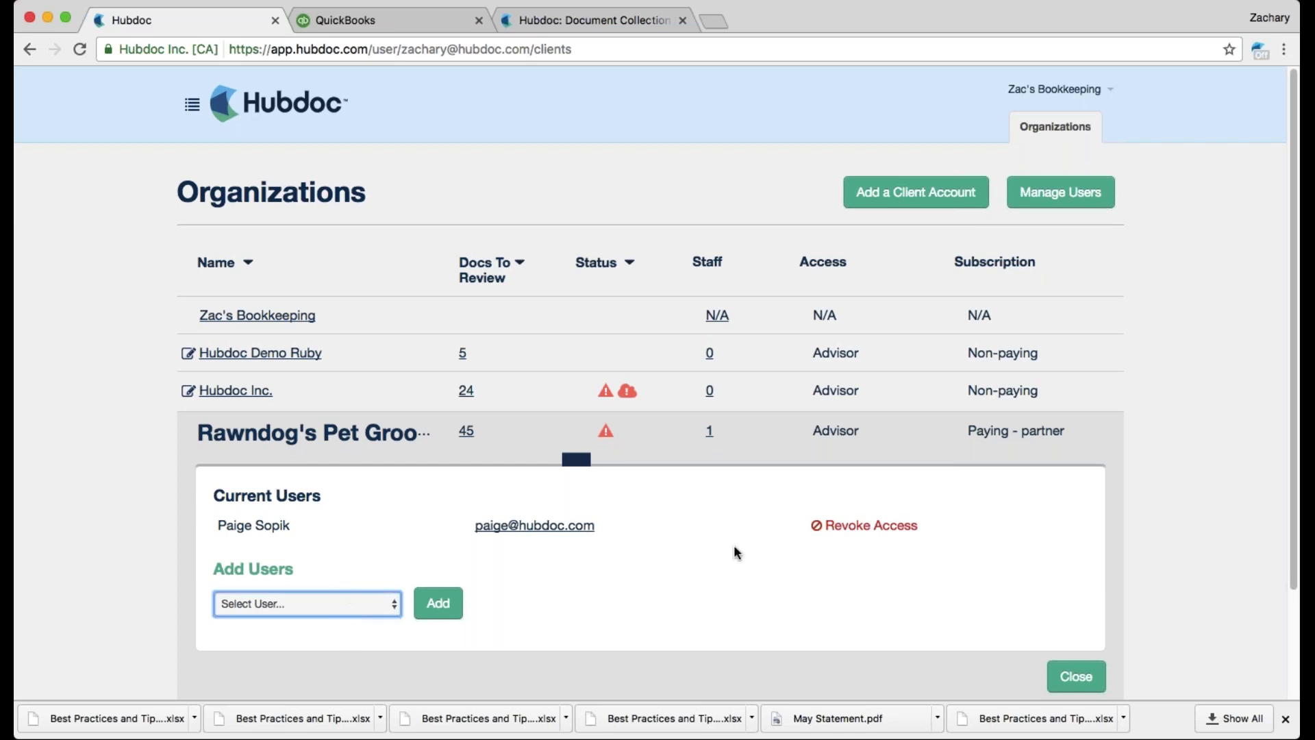
left_click(1076, 676)
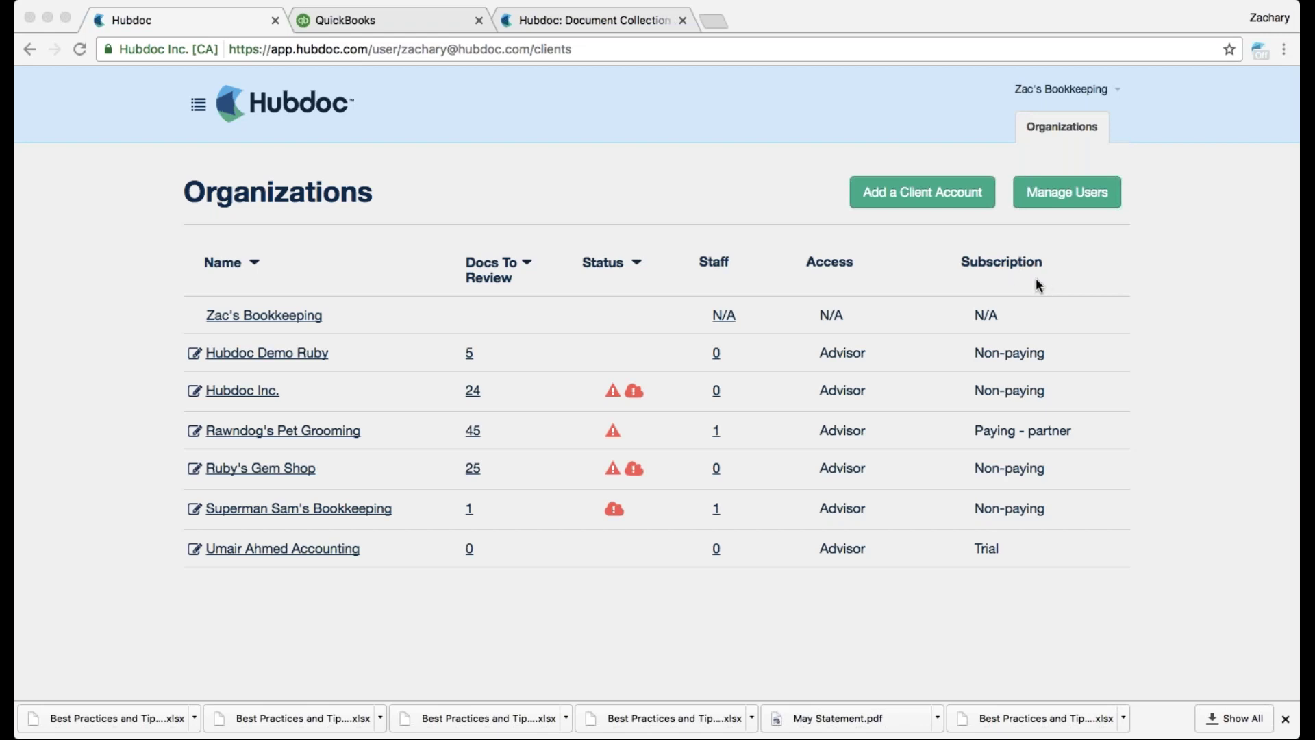
Step: Add an American Express (USA) automated account to Zac's Bookkeeping using the prefilled login credentials, and close account management
left_click(271, 315)
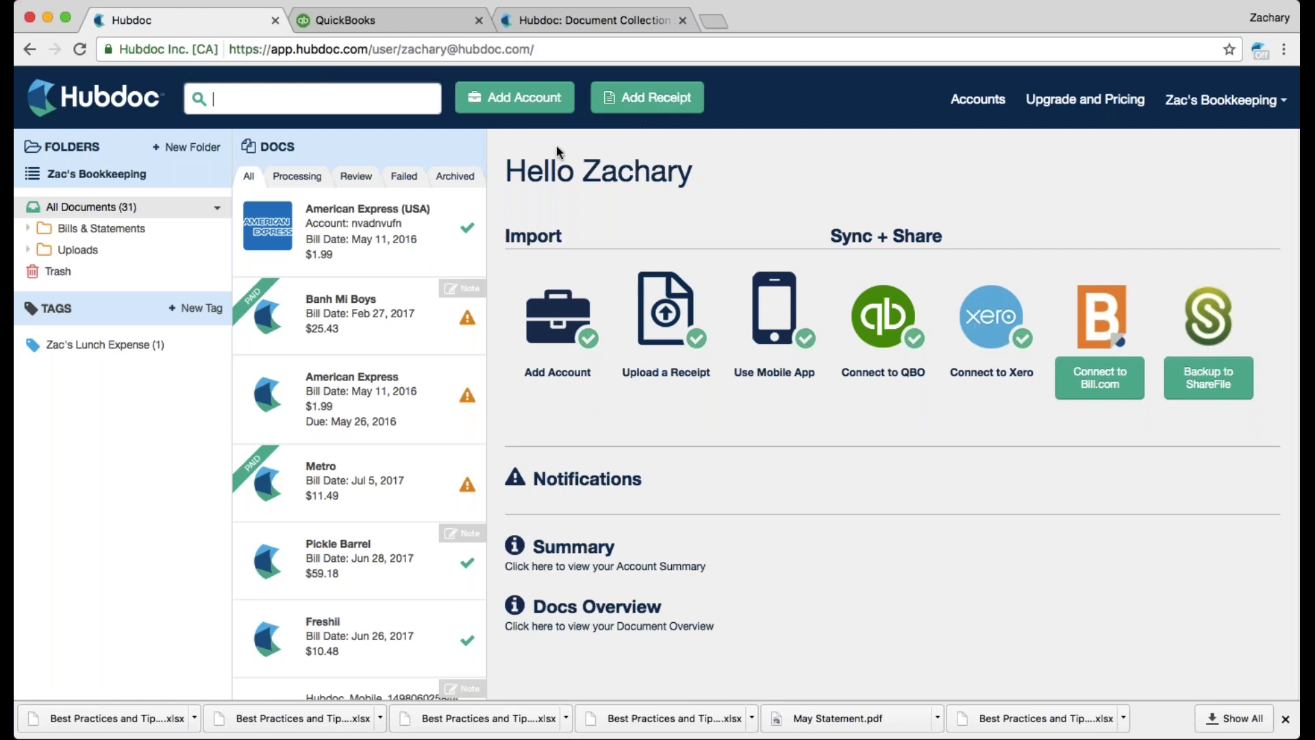
left_click(504, 104)
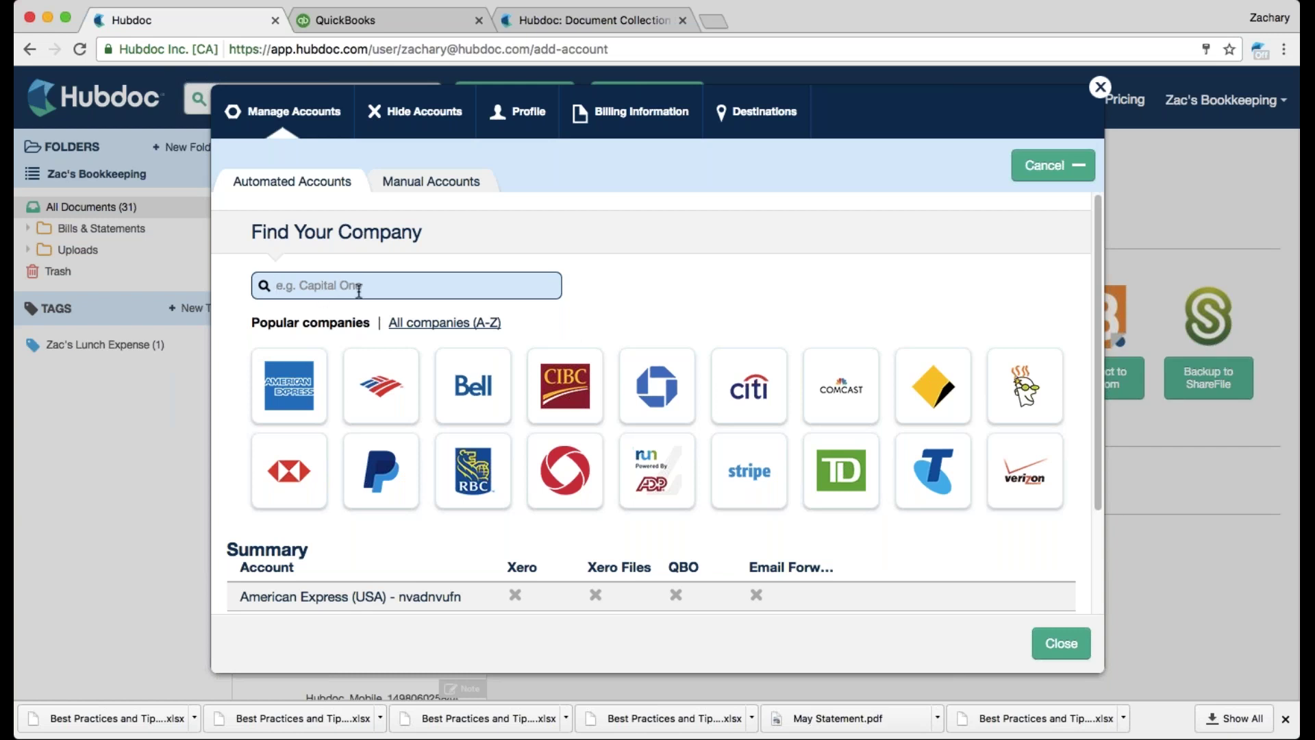
left_click(287, 396)
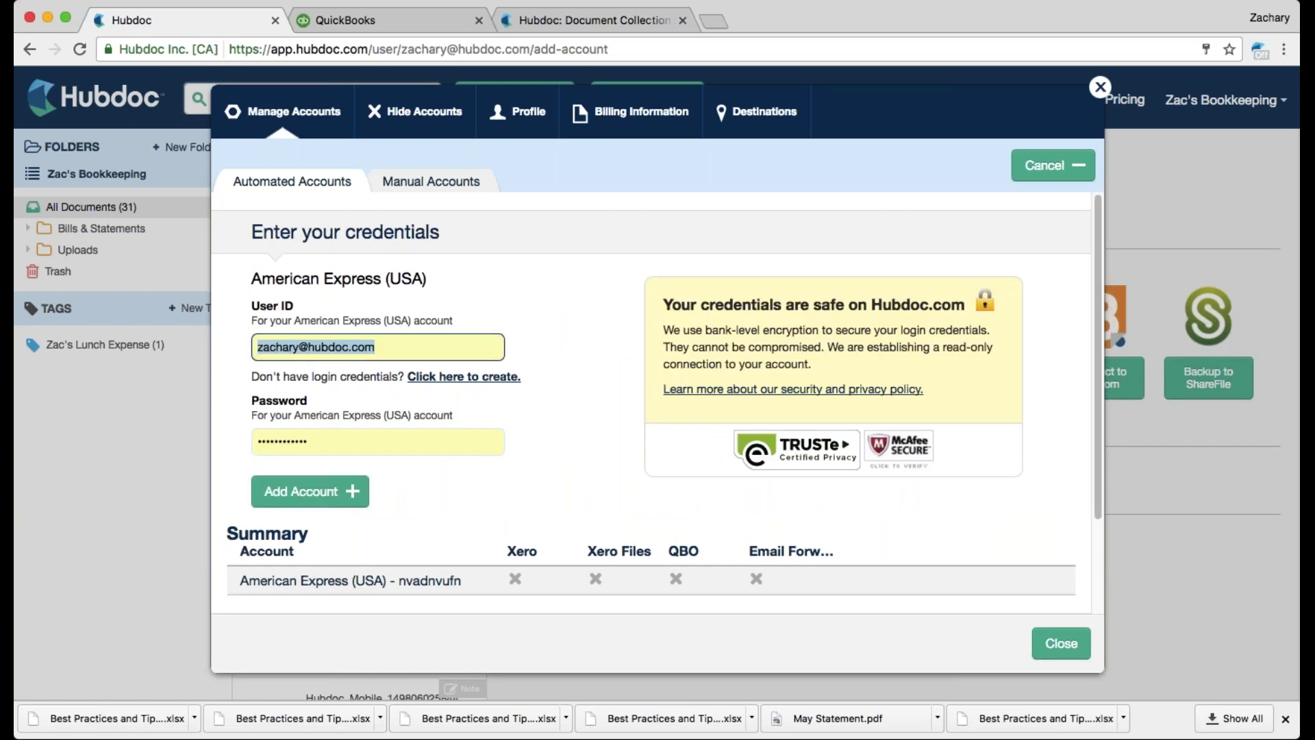
left_click(317, 493)
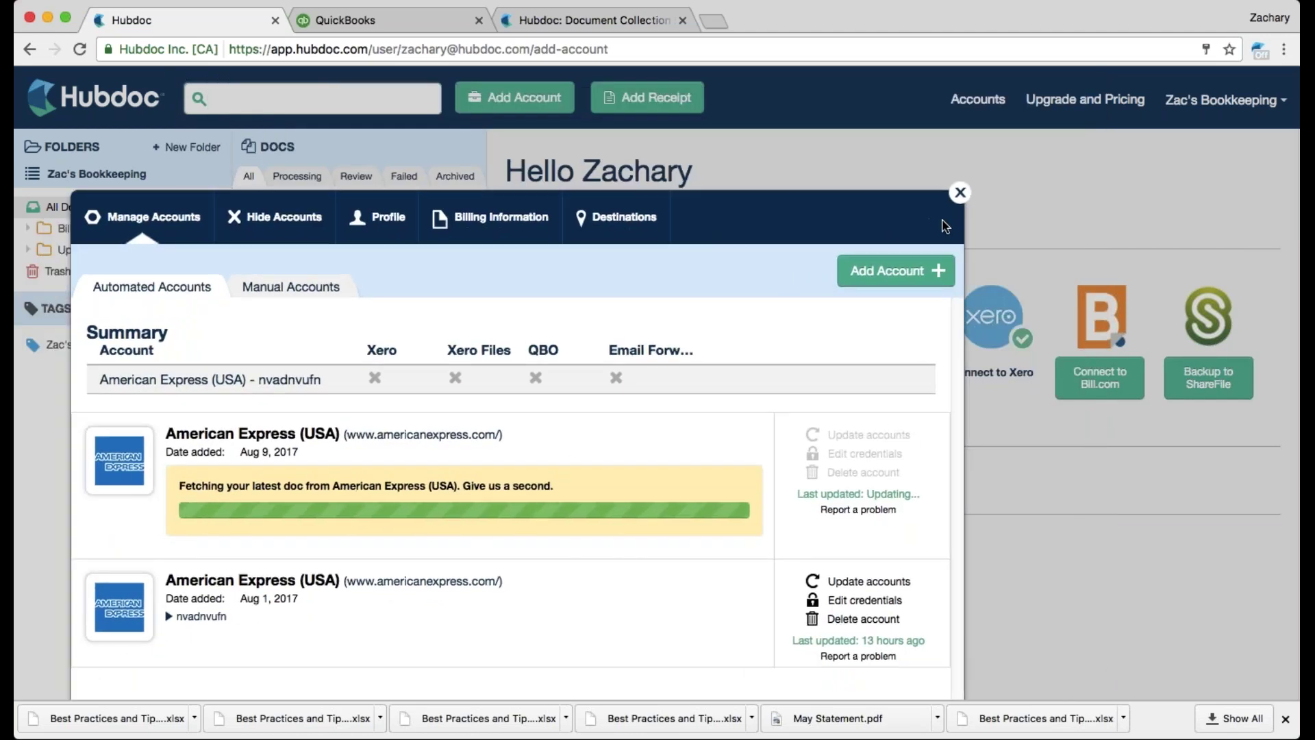
left_click(959, 194)
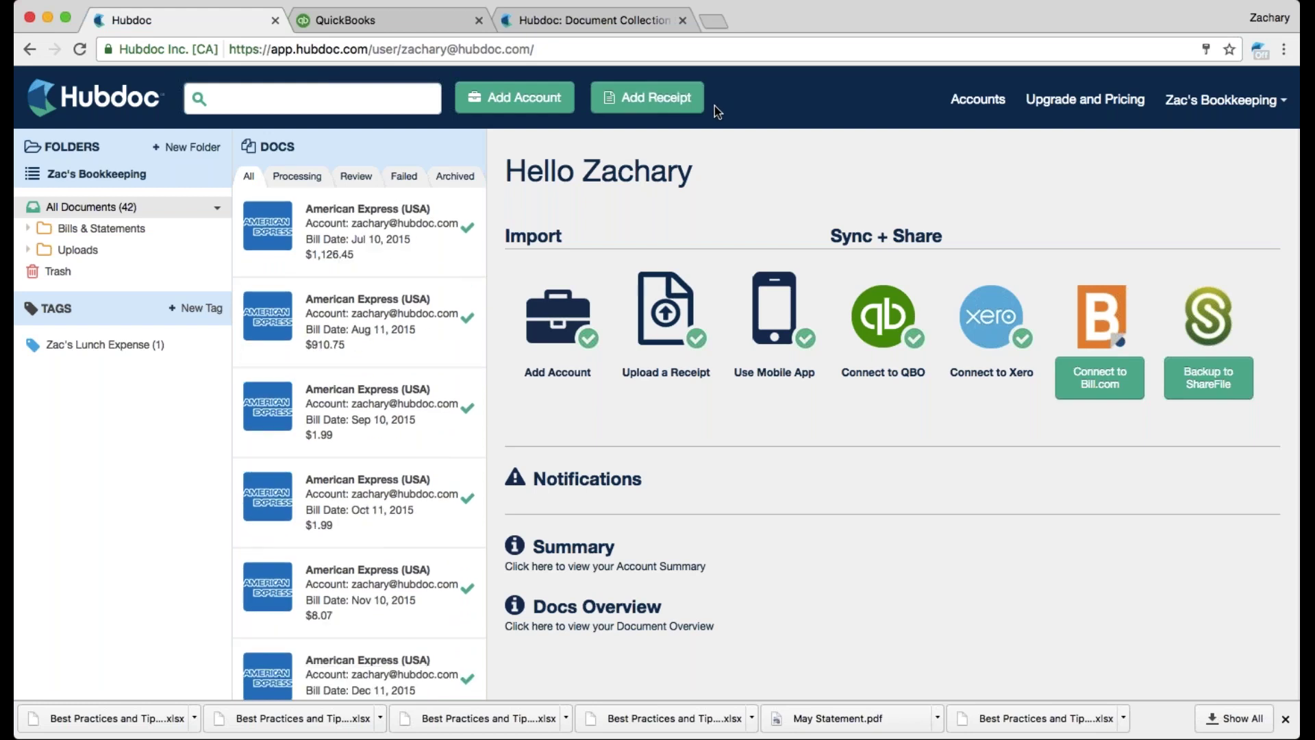
Step: View the receipt submission options, including file browsing, drag and drop and email, and close the window without adding a file
left_click(684, 99)
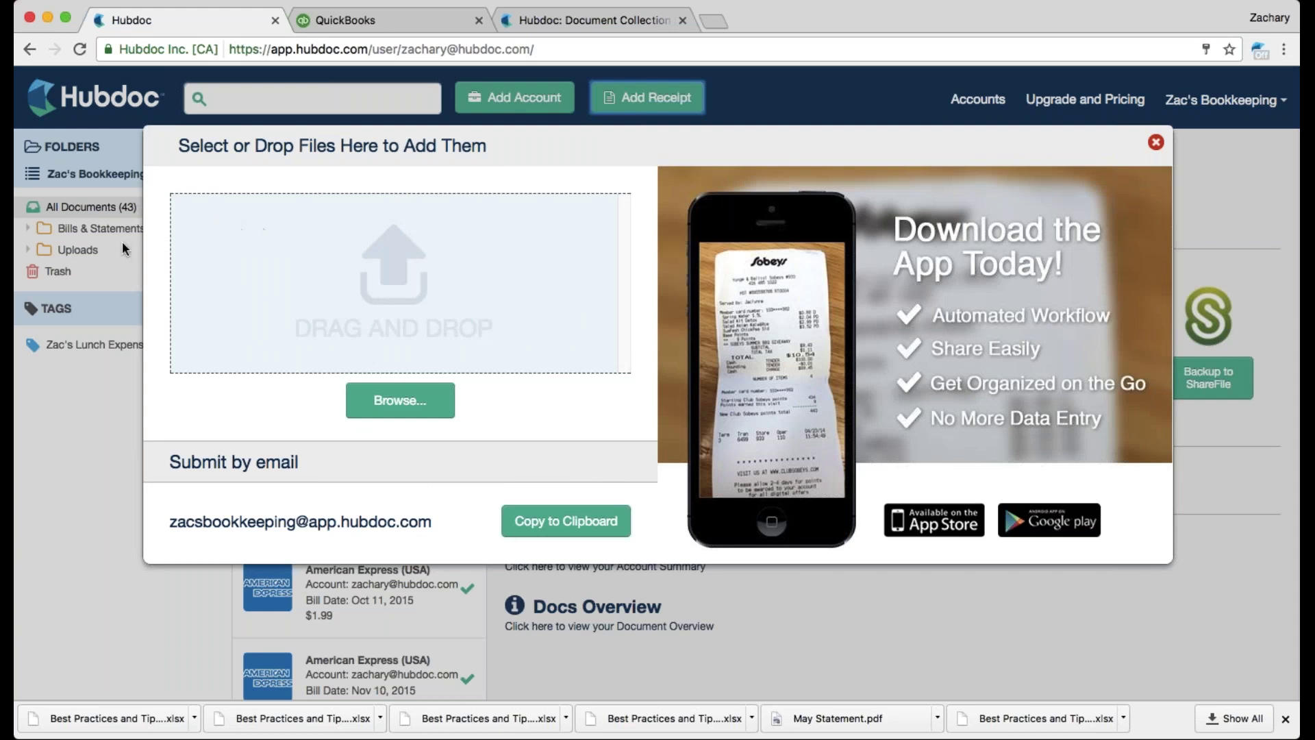
left_click(404, 399)
left_click(168, 520)
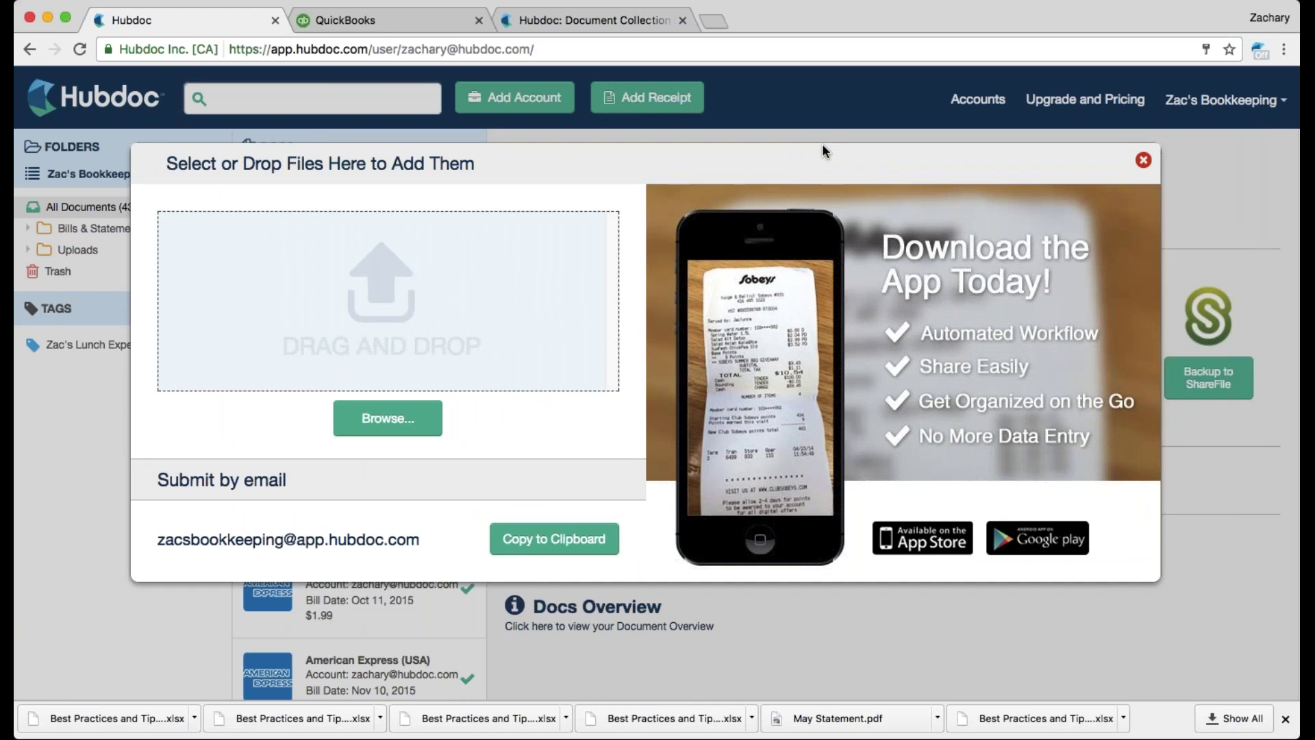
left_click(597, 135)
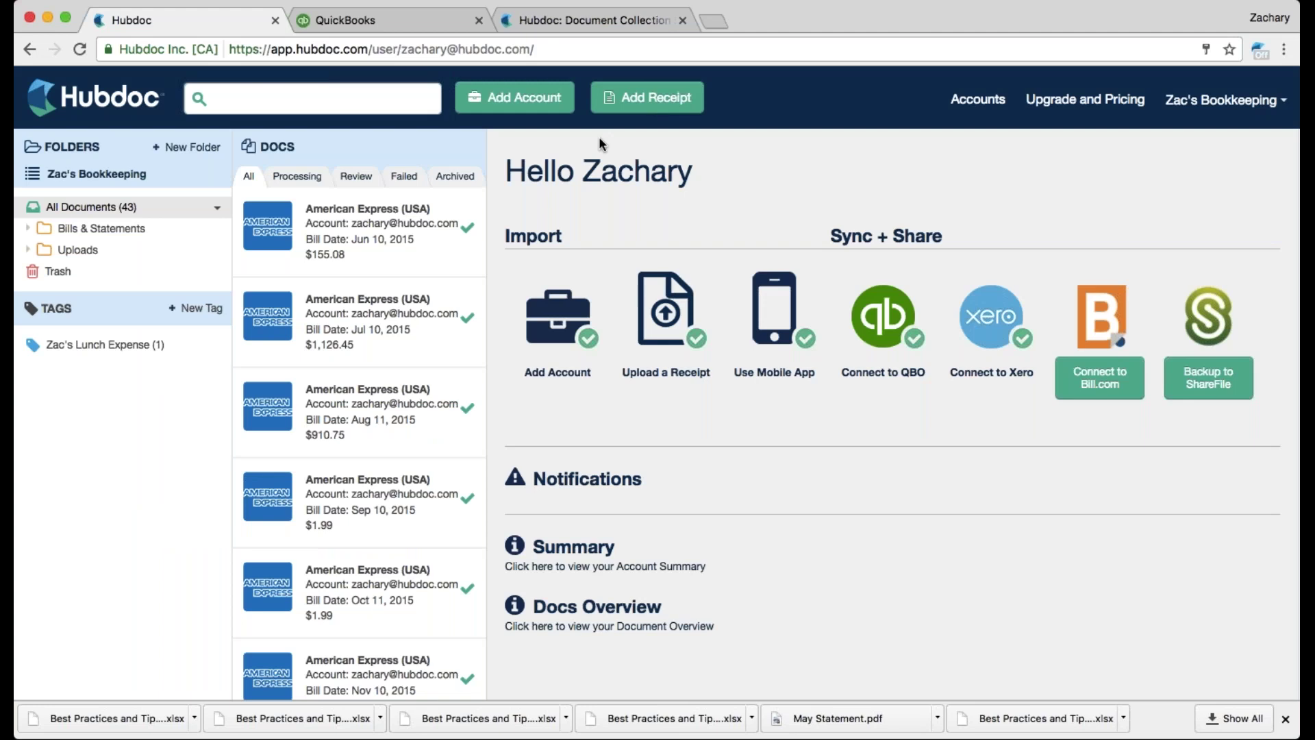
left_click(603, 101)
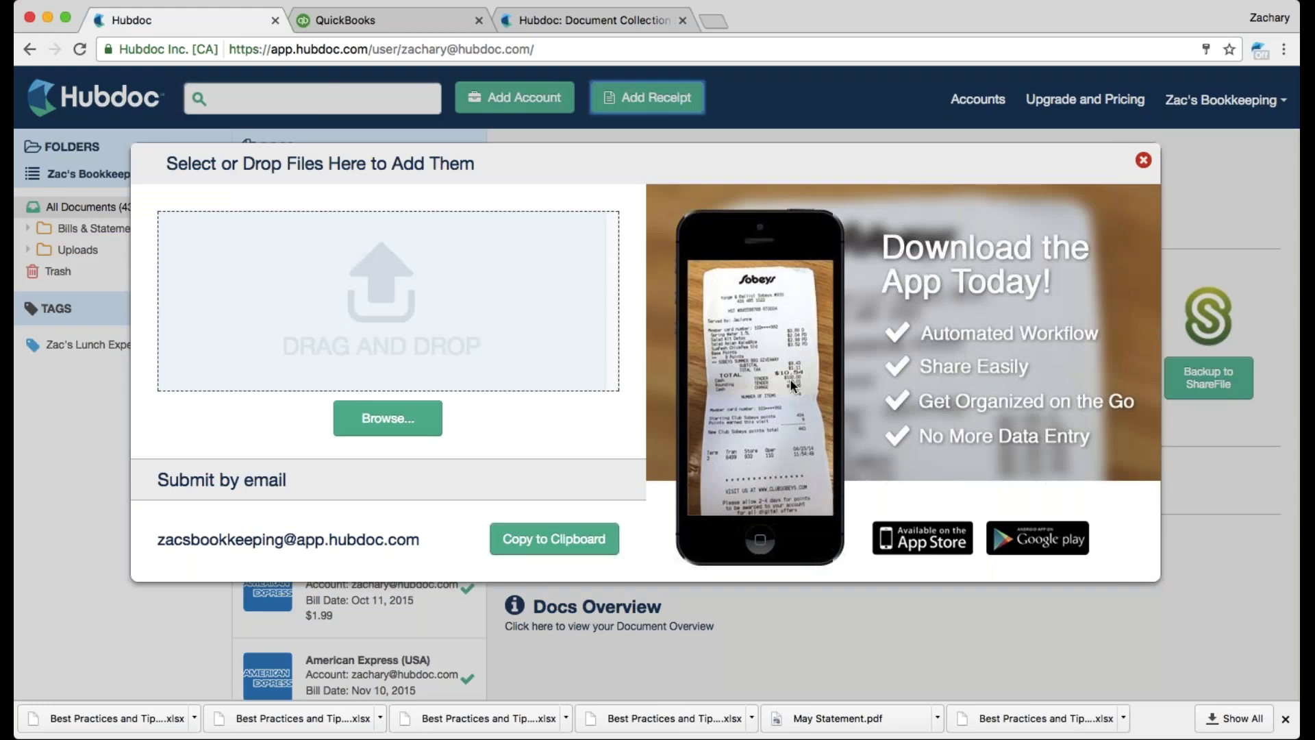
left_click_drag(519, 159, 278, 176)
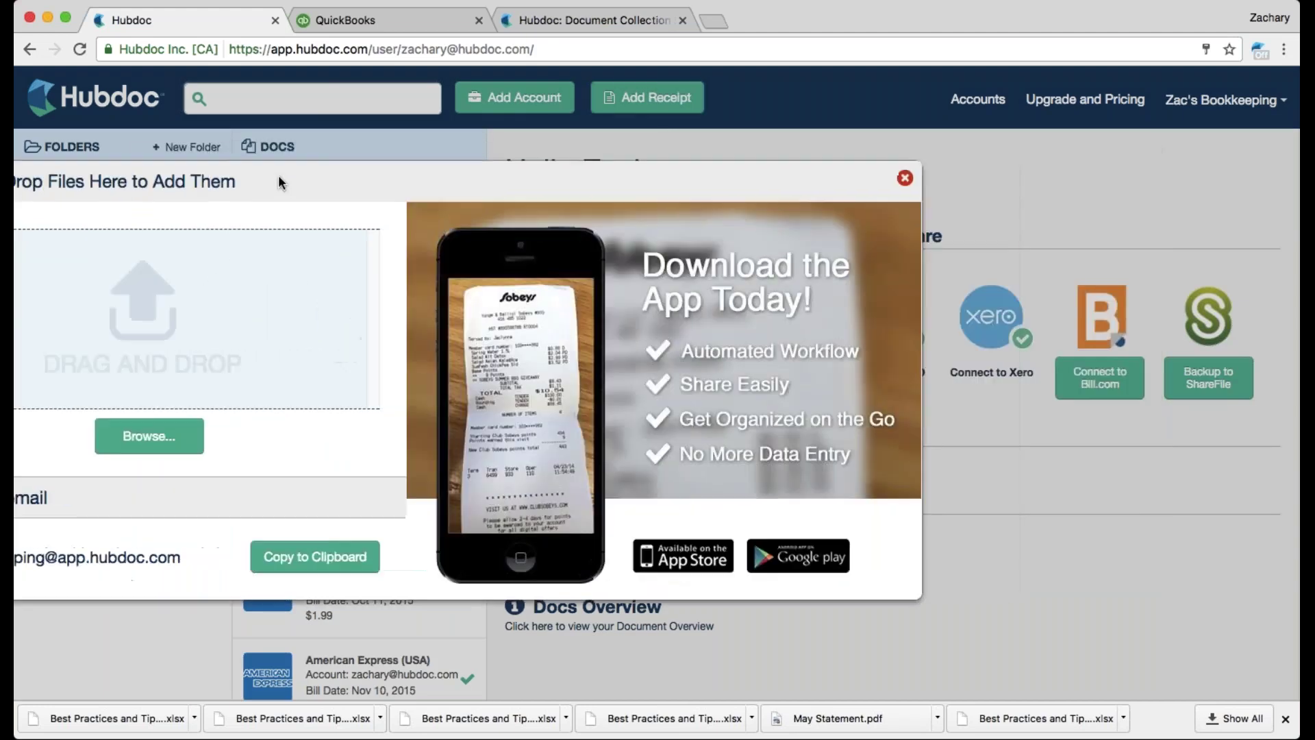
left_click(901, 176)
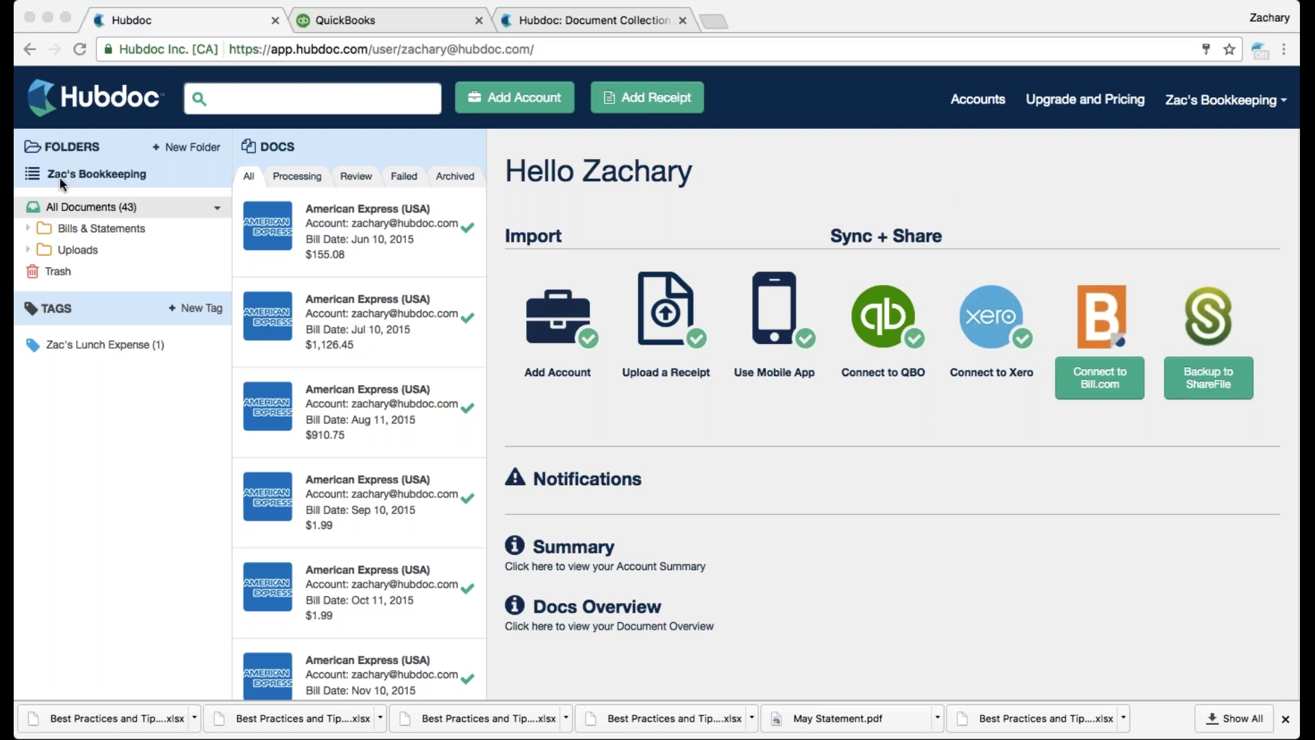
Step: Switch from Zac's Bookkeeping to the Ruby's Gem Shop organization
left_click(28, 174)
left_click(29, 174)
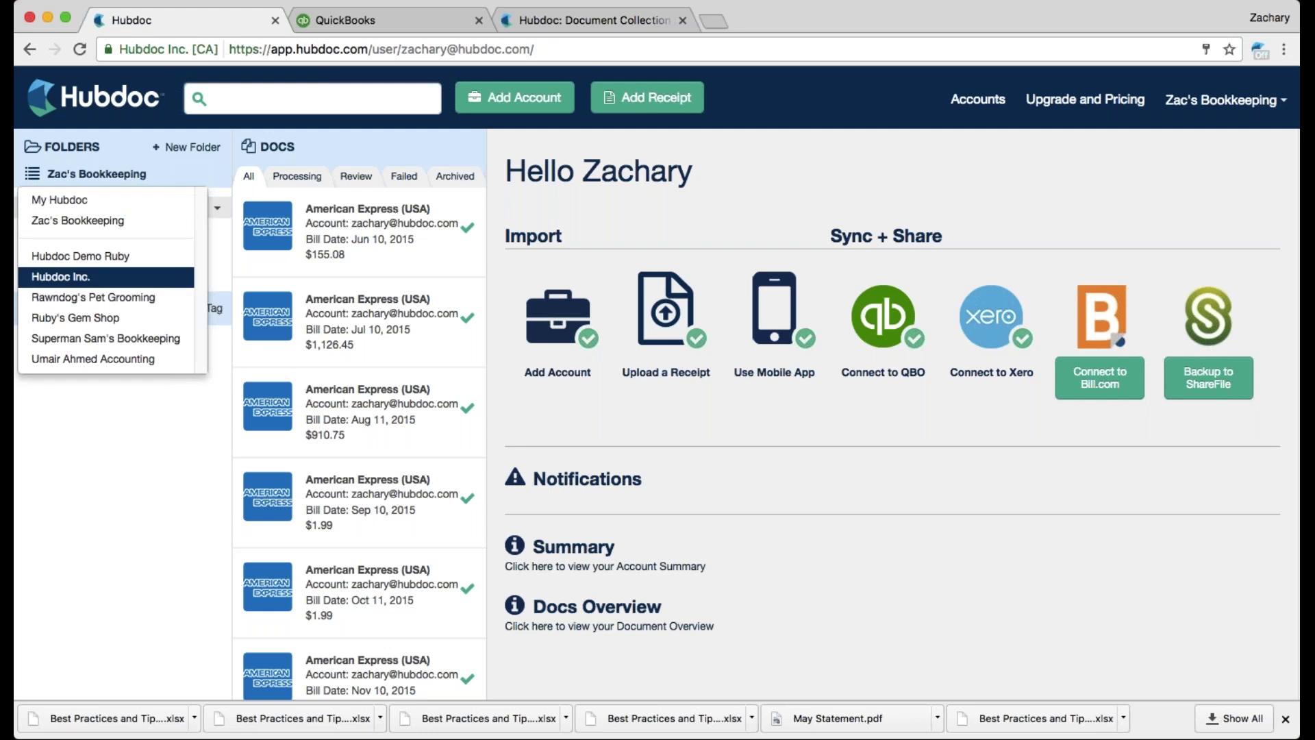
left_click(75, 317)
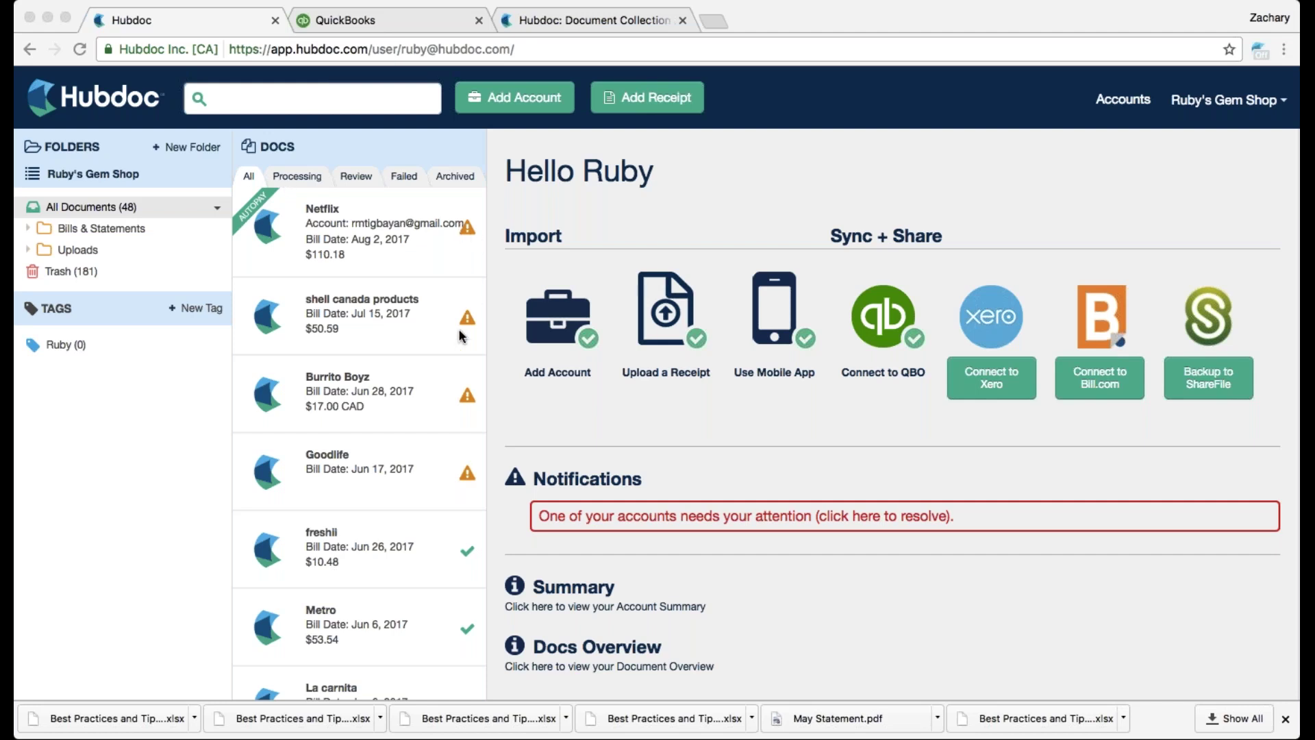
Step: Look through all documents of Ruby's Gem Shop and check the ones still in processing
scroll(466, 333, "down", 3)
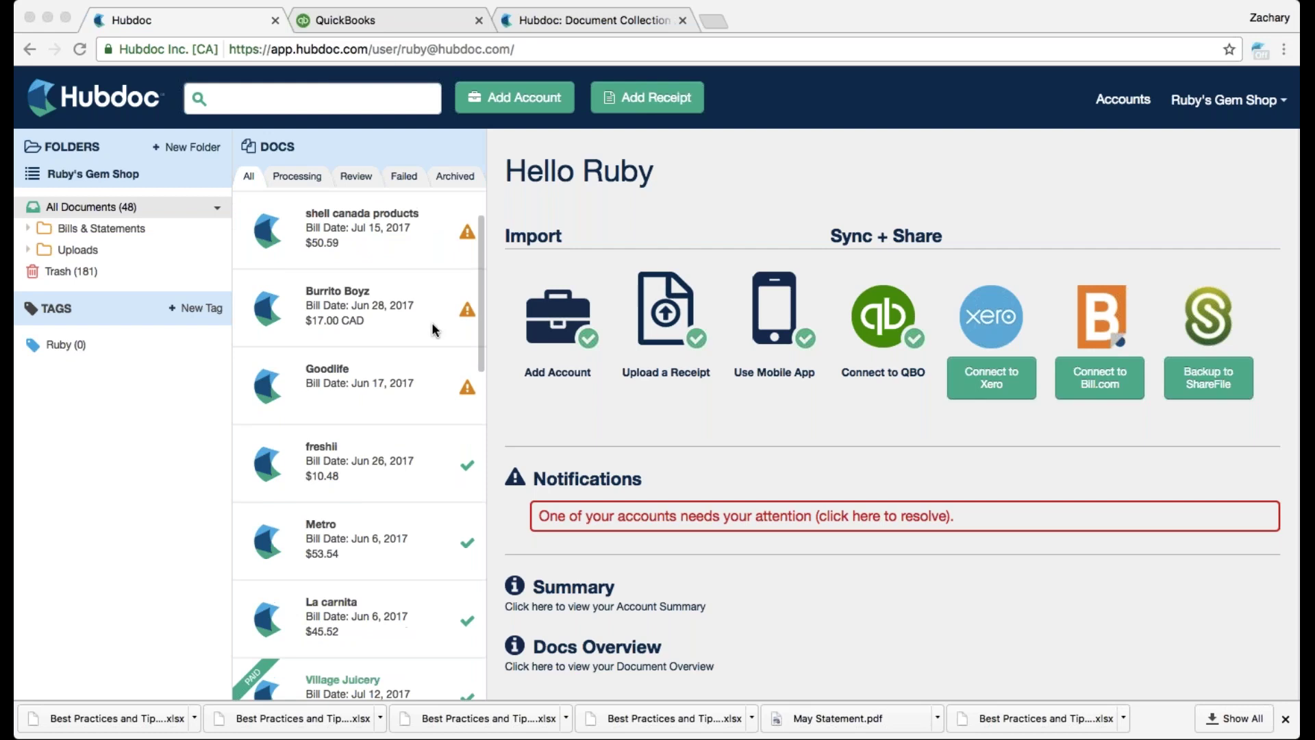
scroll(433, 330, "down", 5)
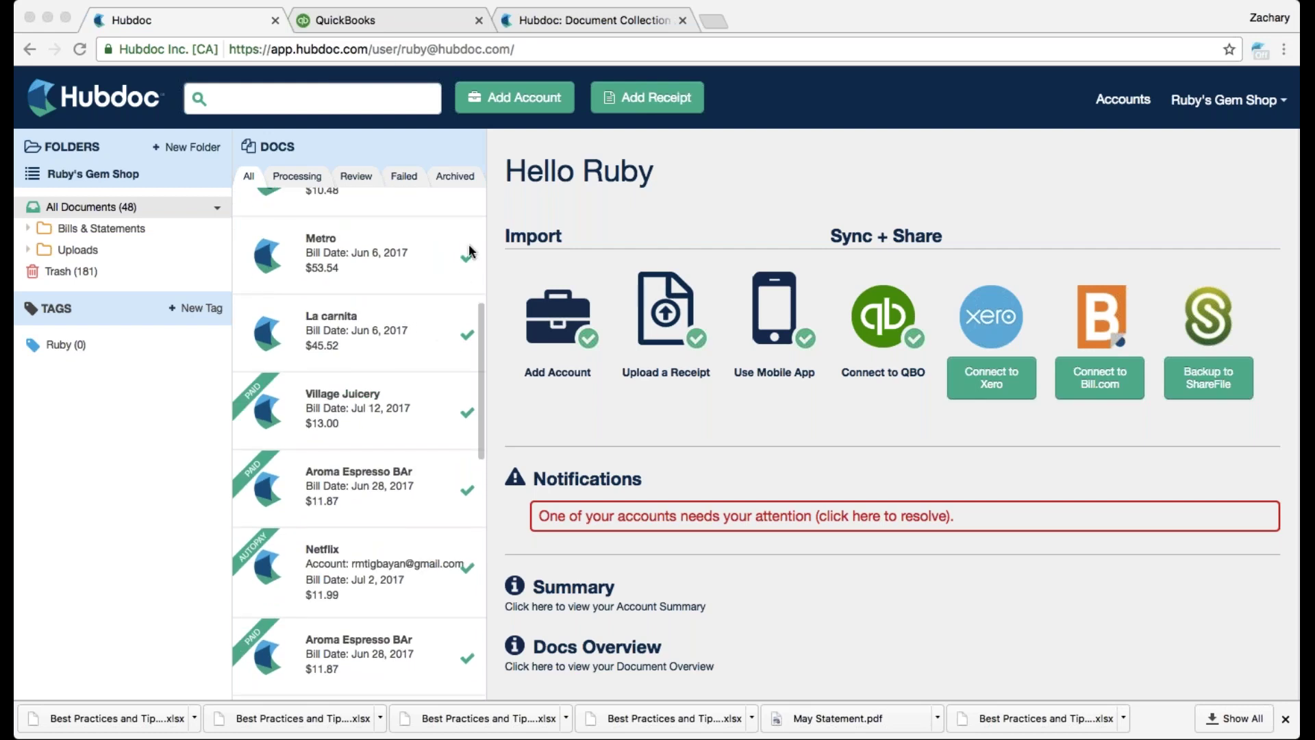
scroll(450, 505, "down", 2)
scroll(450, 505, "up", 10)
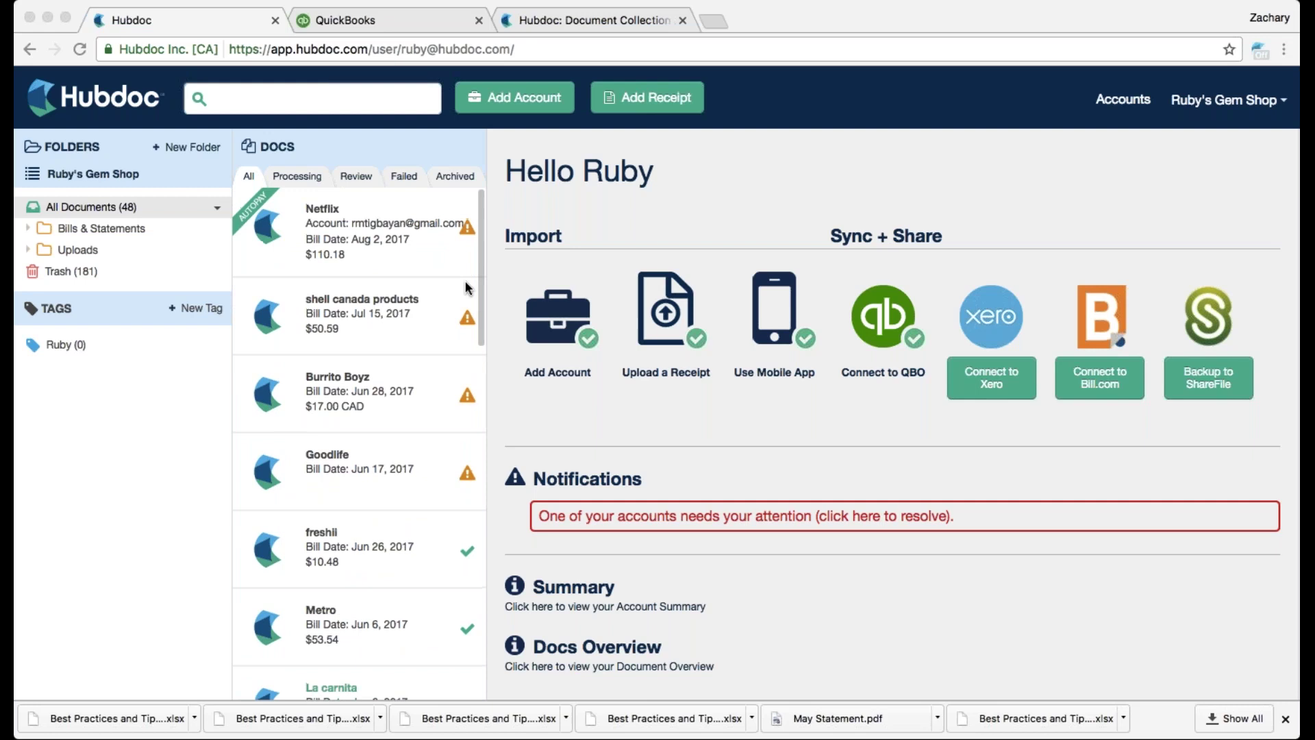
left_click(293, 175)
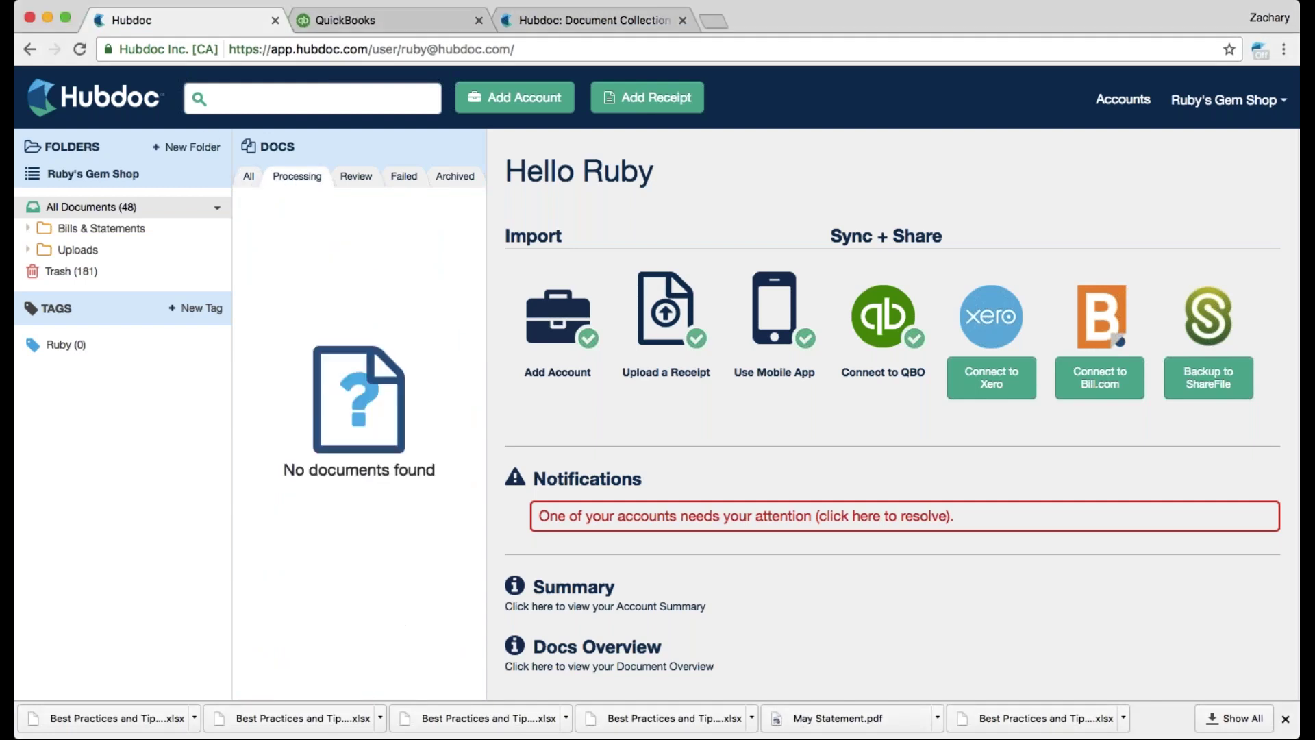
left_click(249, 176)
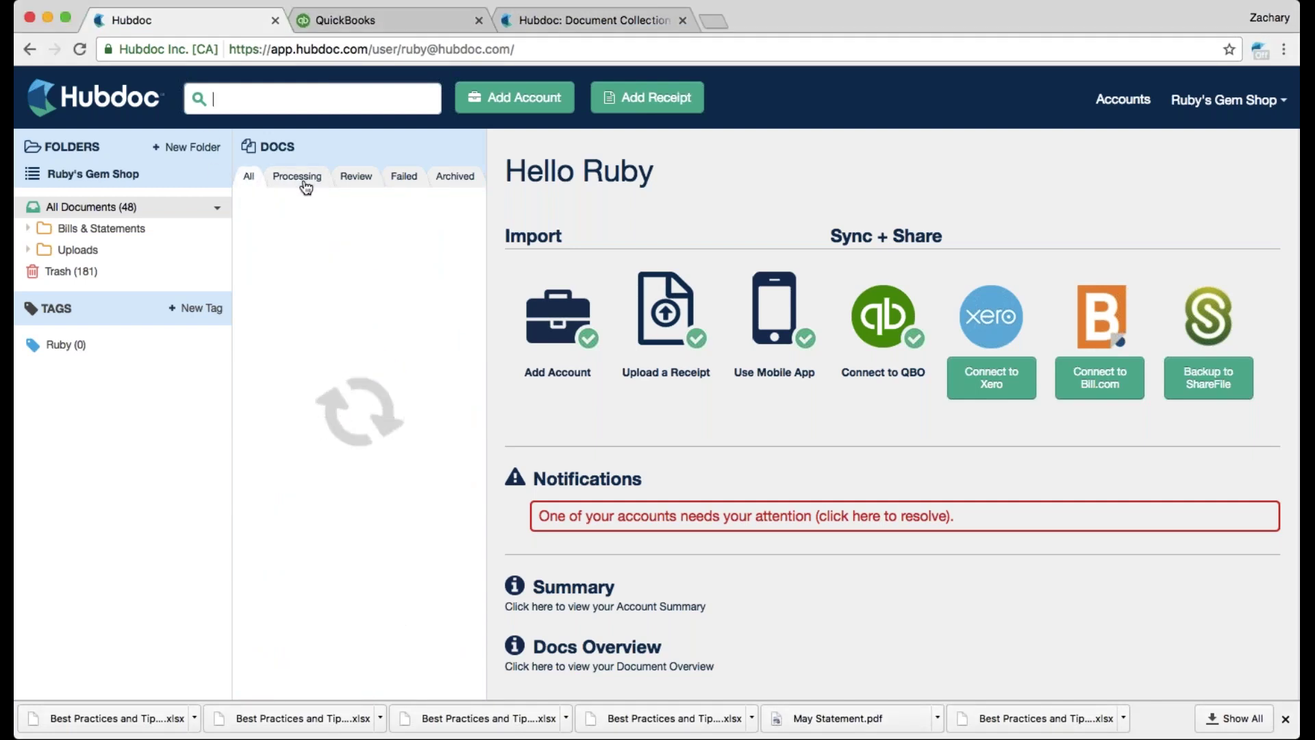
left_click(303, 180)
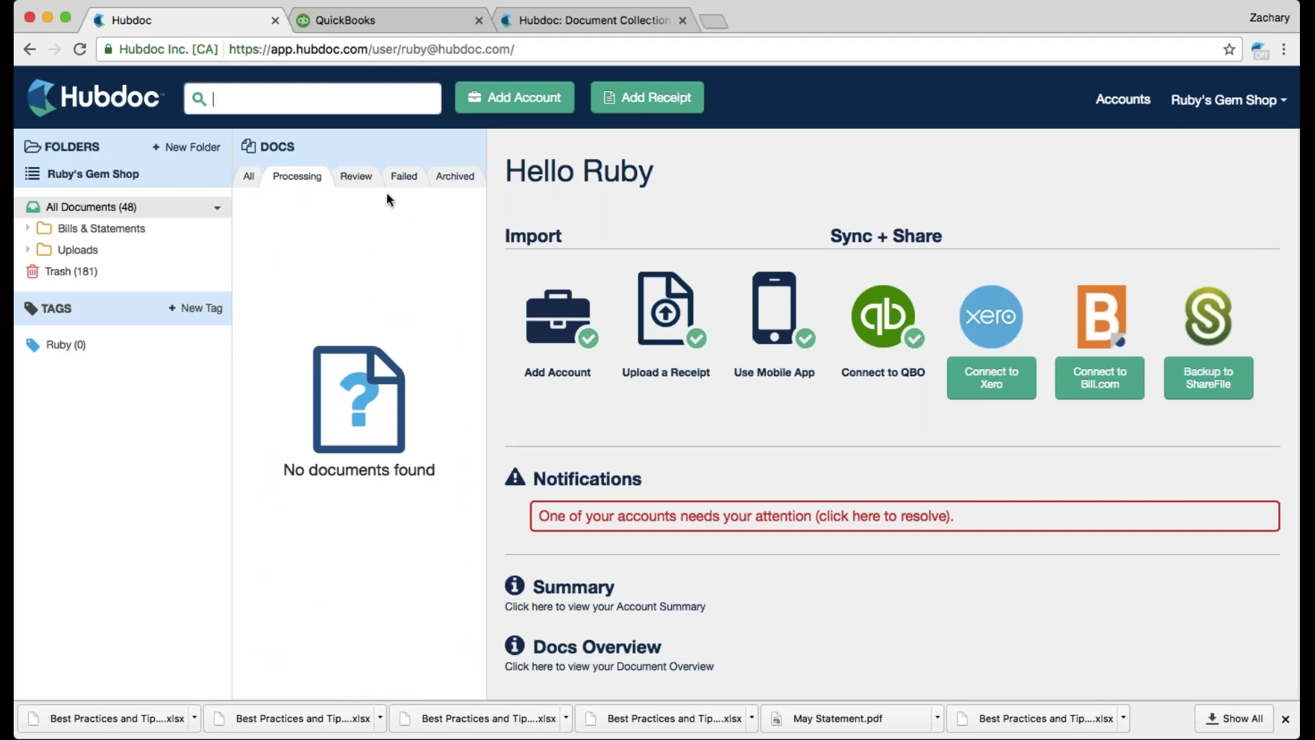
Step: Look through the Ruby's Gem Shop documents awaiting review
left_click(356, 177)
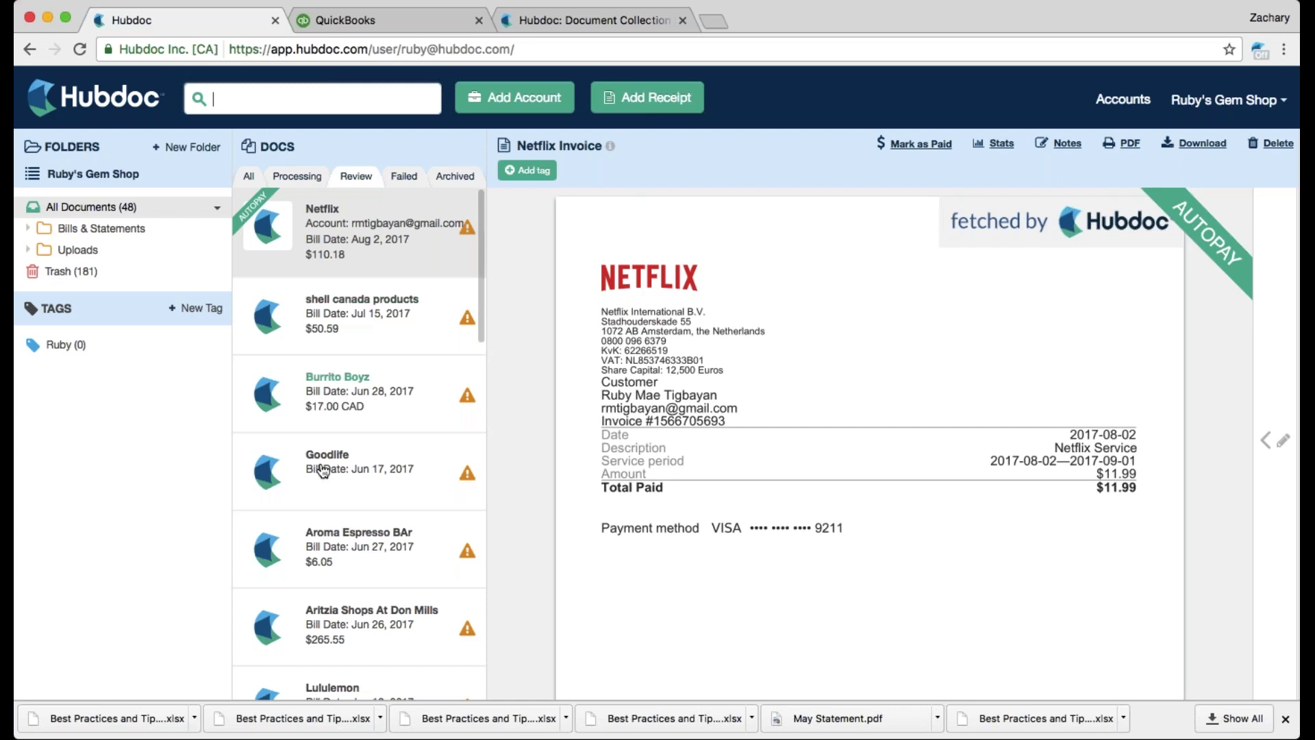
scroll(349, 579, "down", 2)
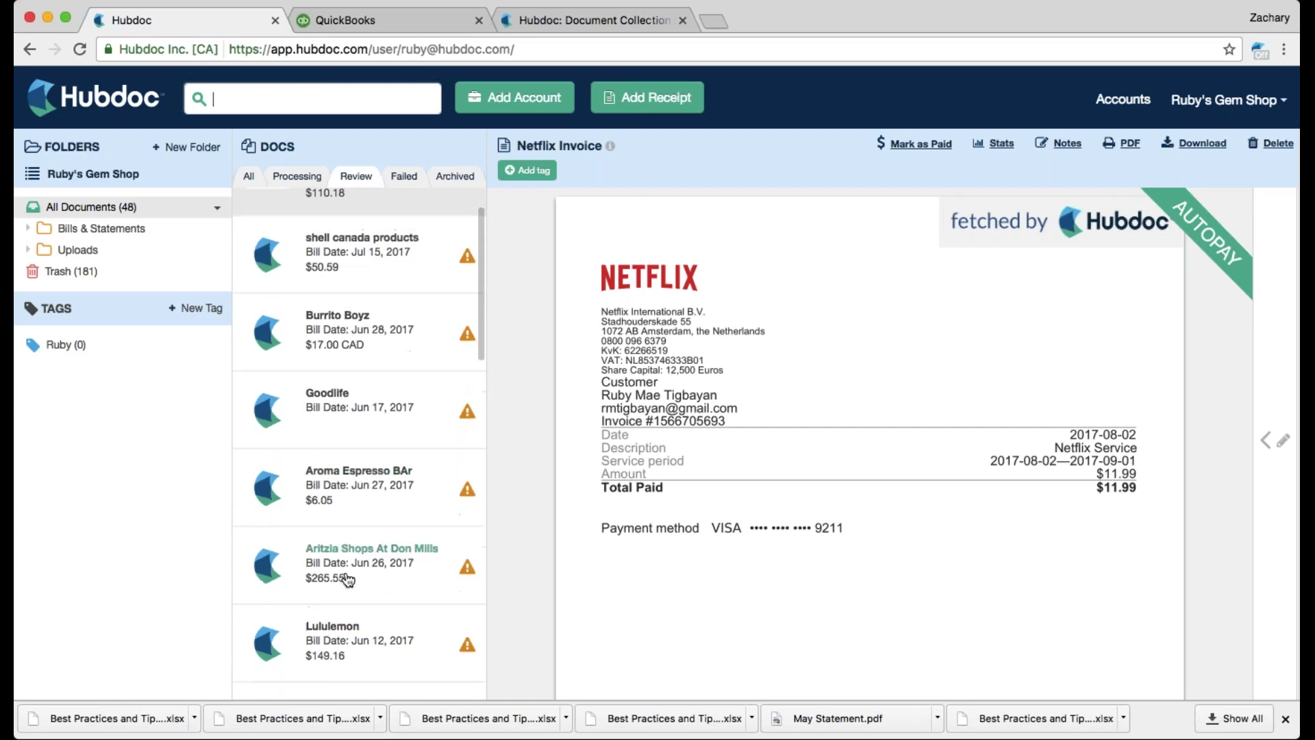
scroll(348, 579, "up", 2)
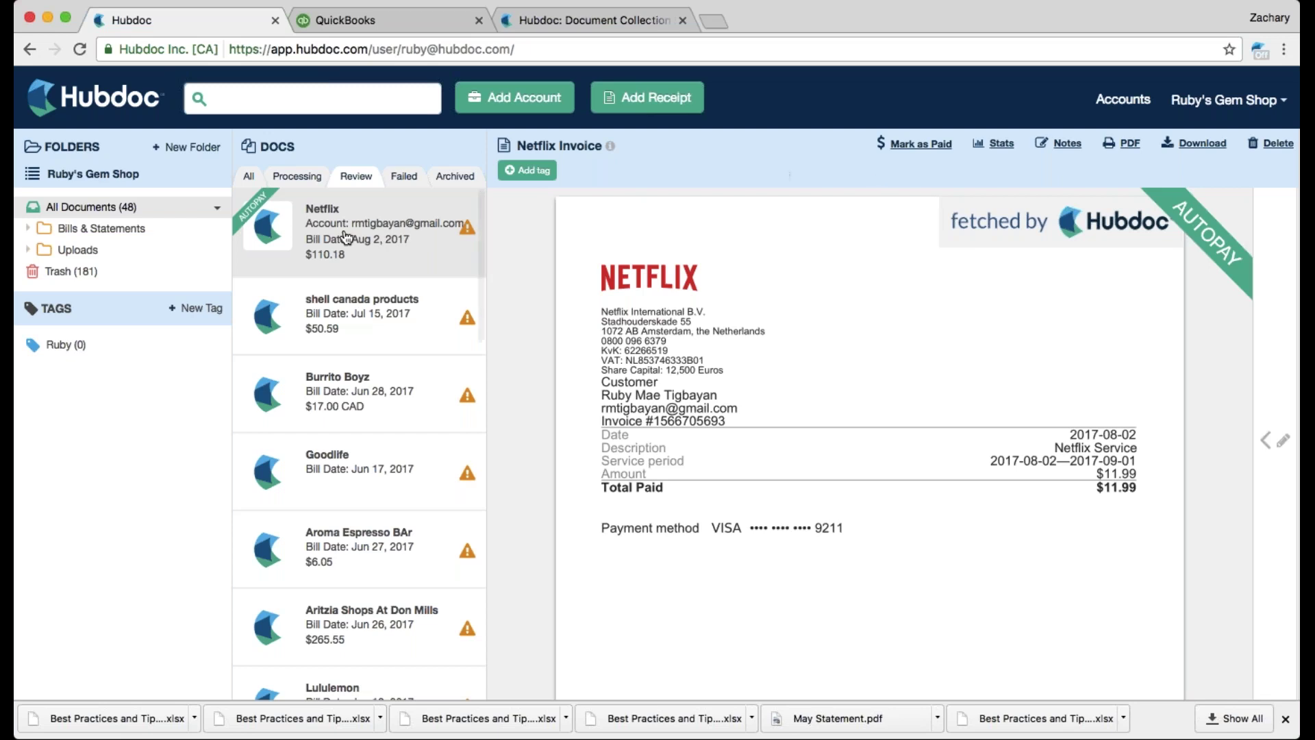
Step: Examine the Netflix invoice's extracted details, amounts, line items and QuickBooks Online publishing settings, and close the details without changes
left_click(1276, 275)
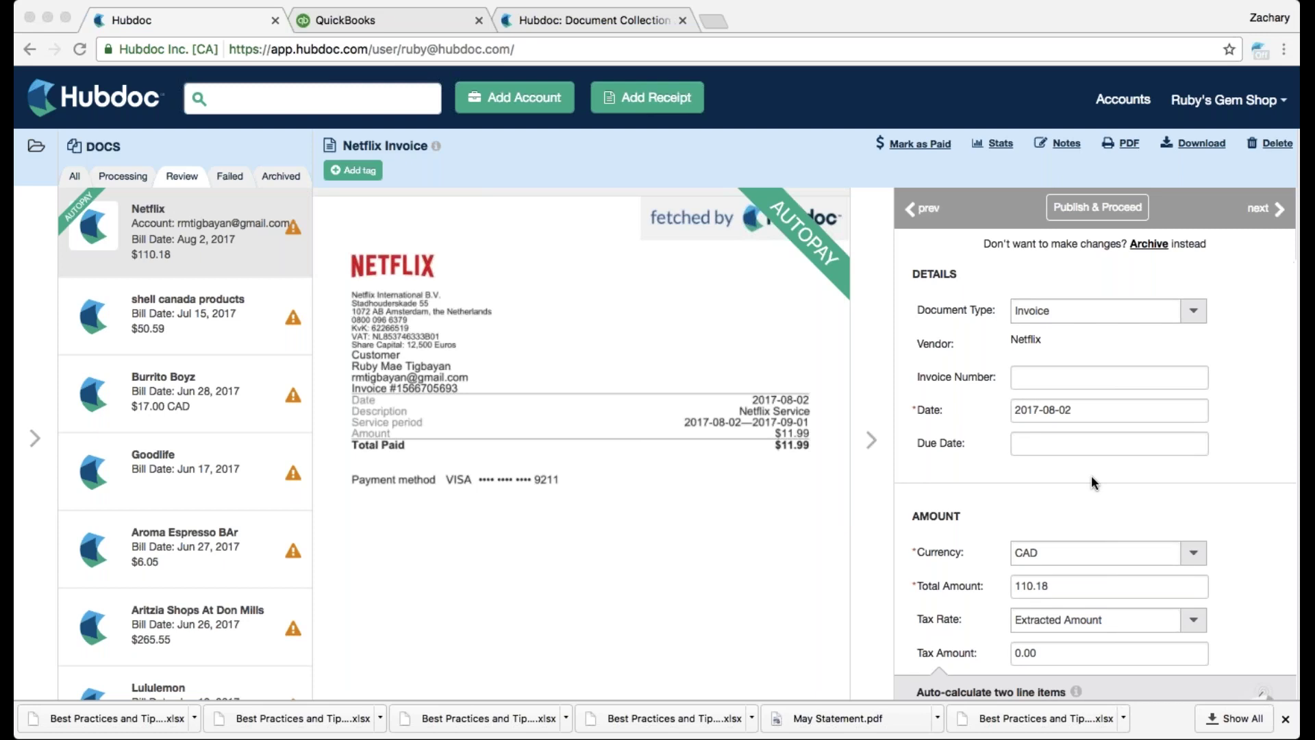
scroll(1091, 474, "down", 7)
scroll(1091, 478, "down", 4)
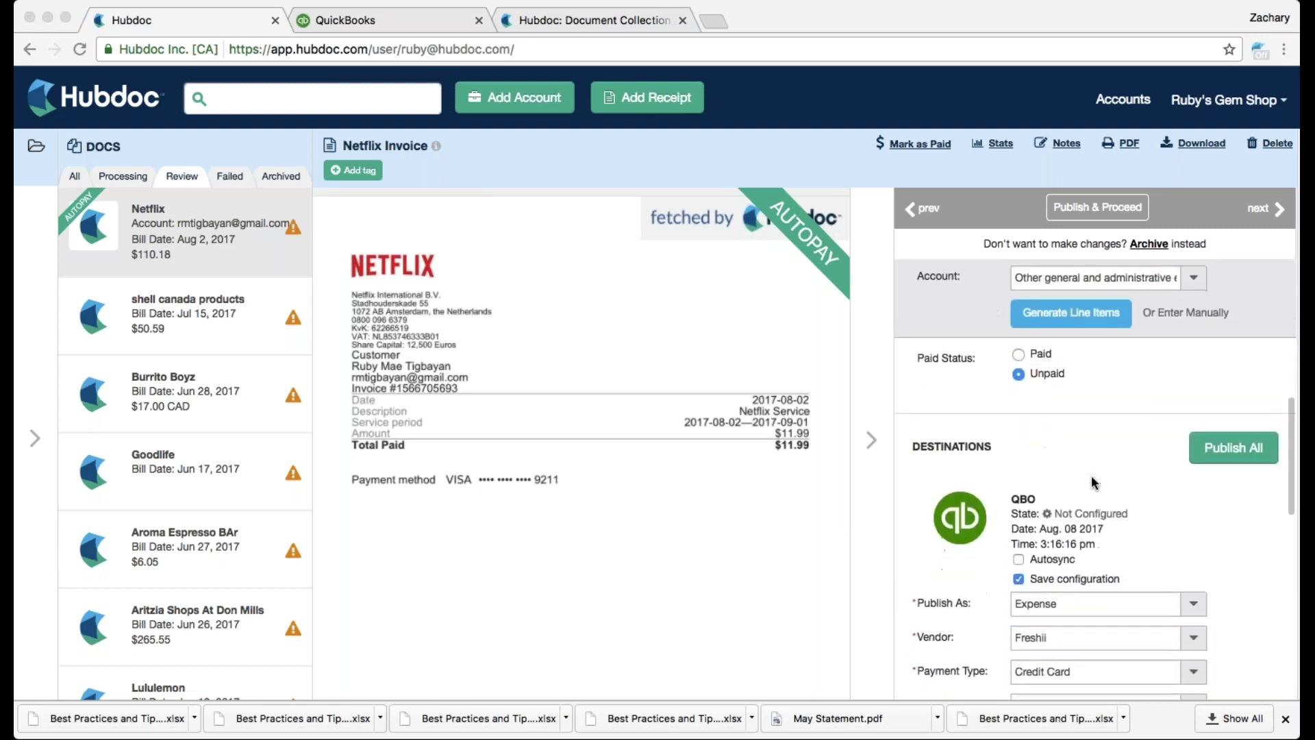
scroll(1050, 355, "down", 2)
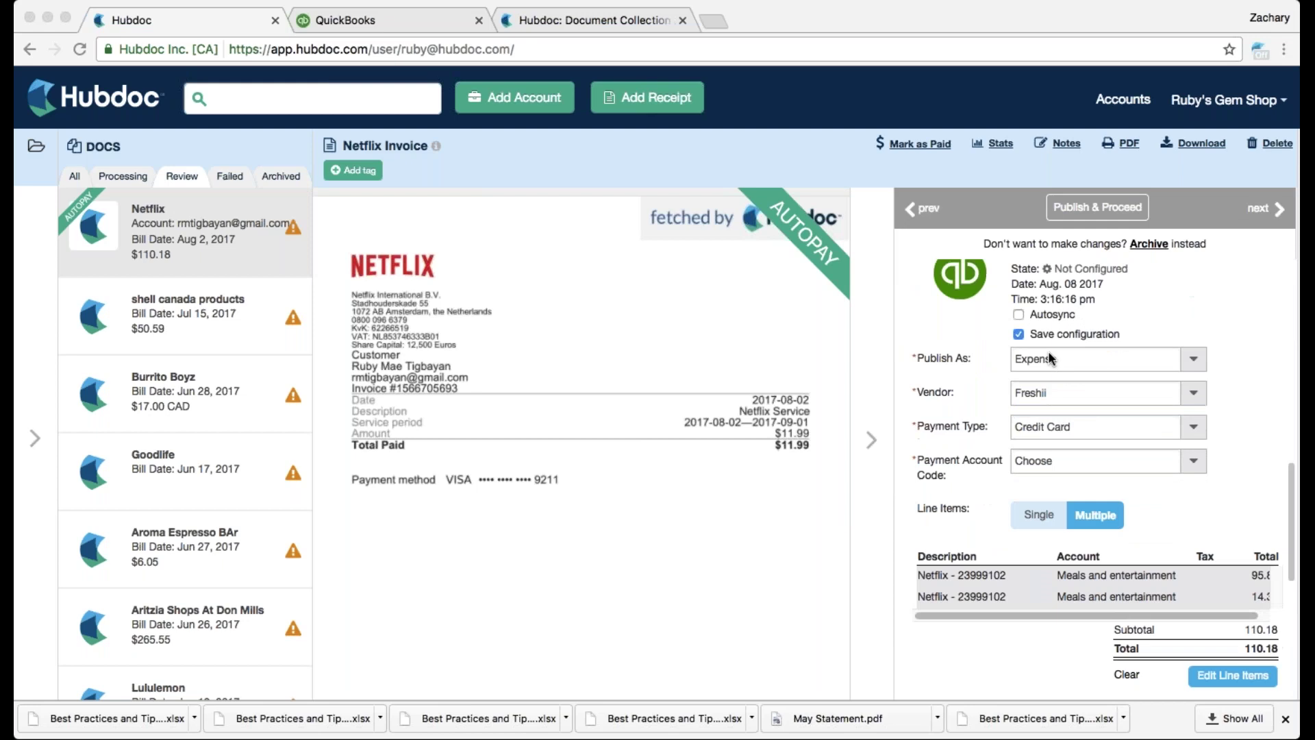
scroll(1048, 351, "down", 1)
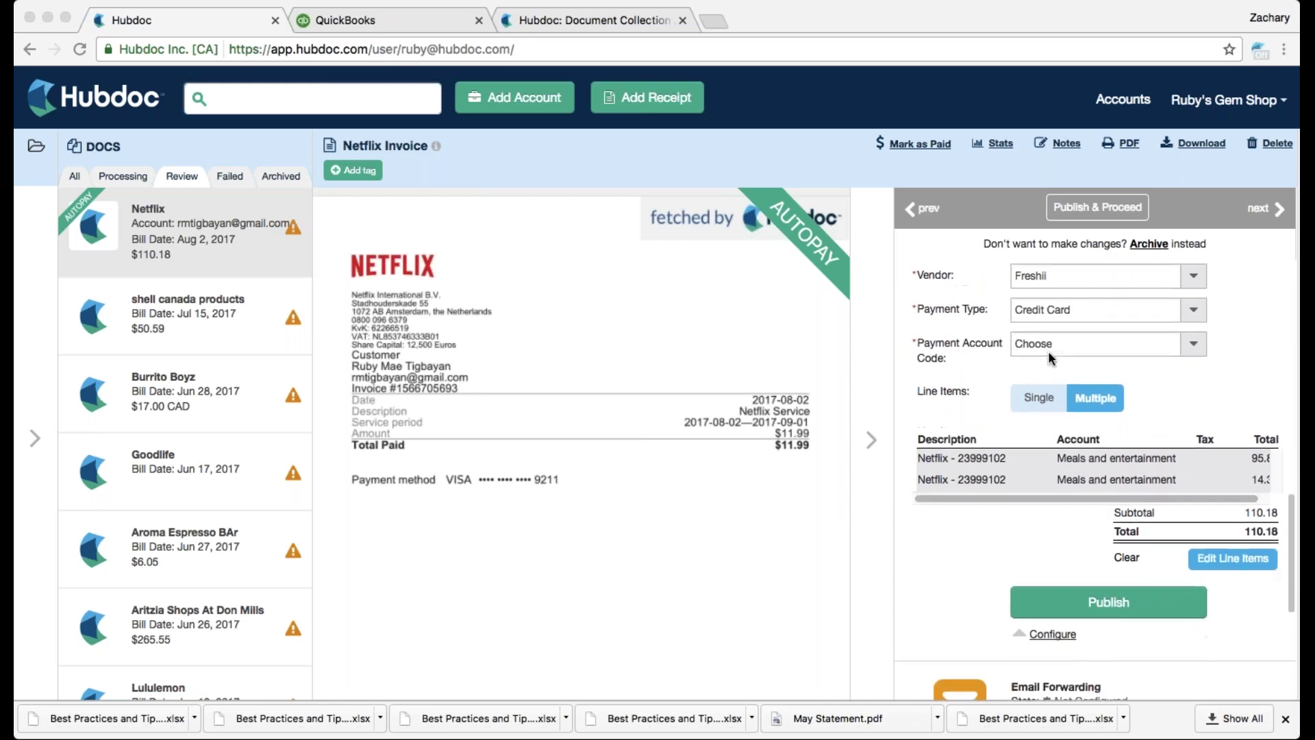
scroll(1084, 589, "up", 10)
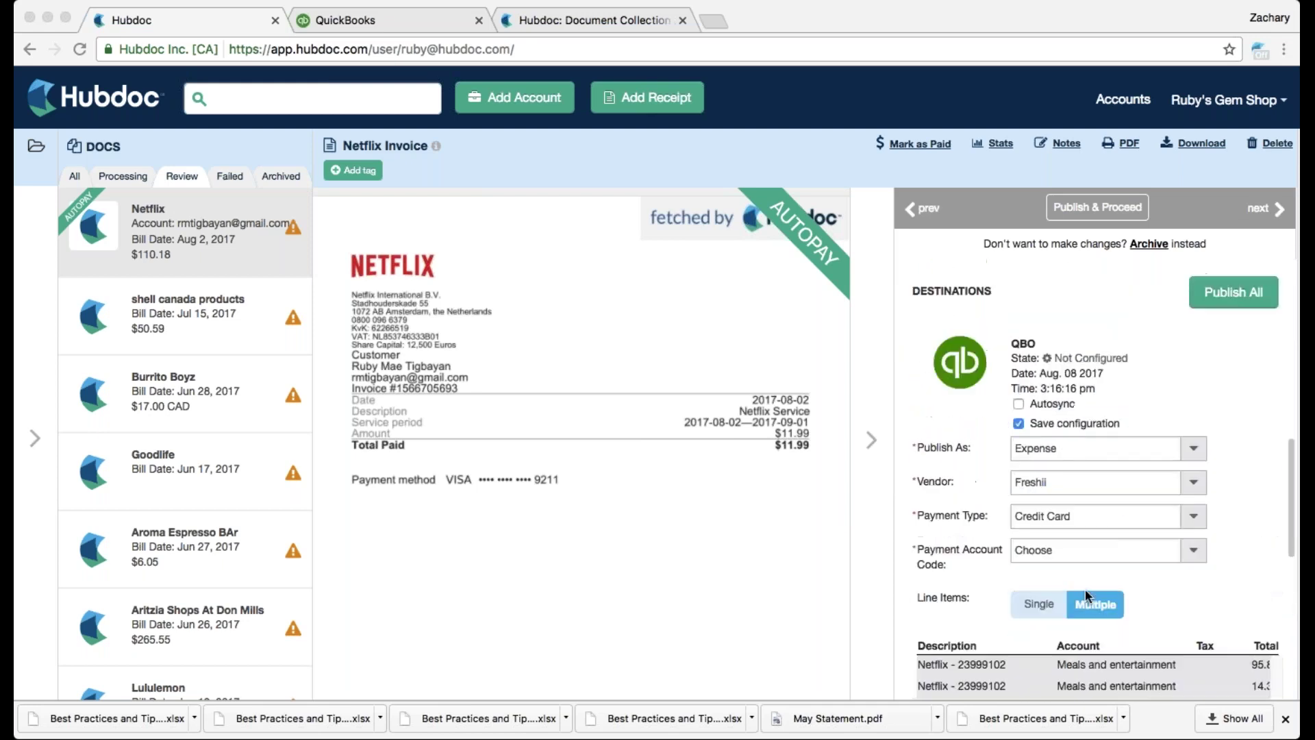
scroll(1085, 589, "up", 1)
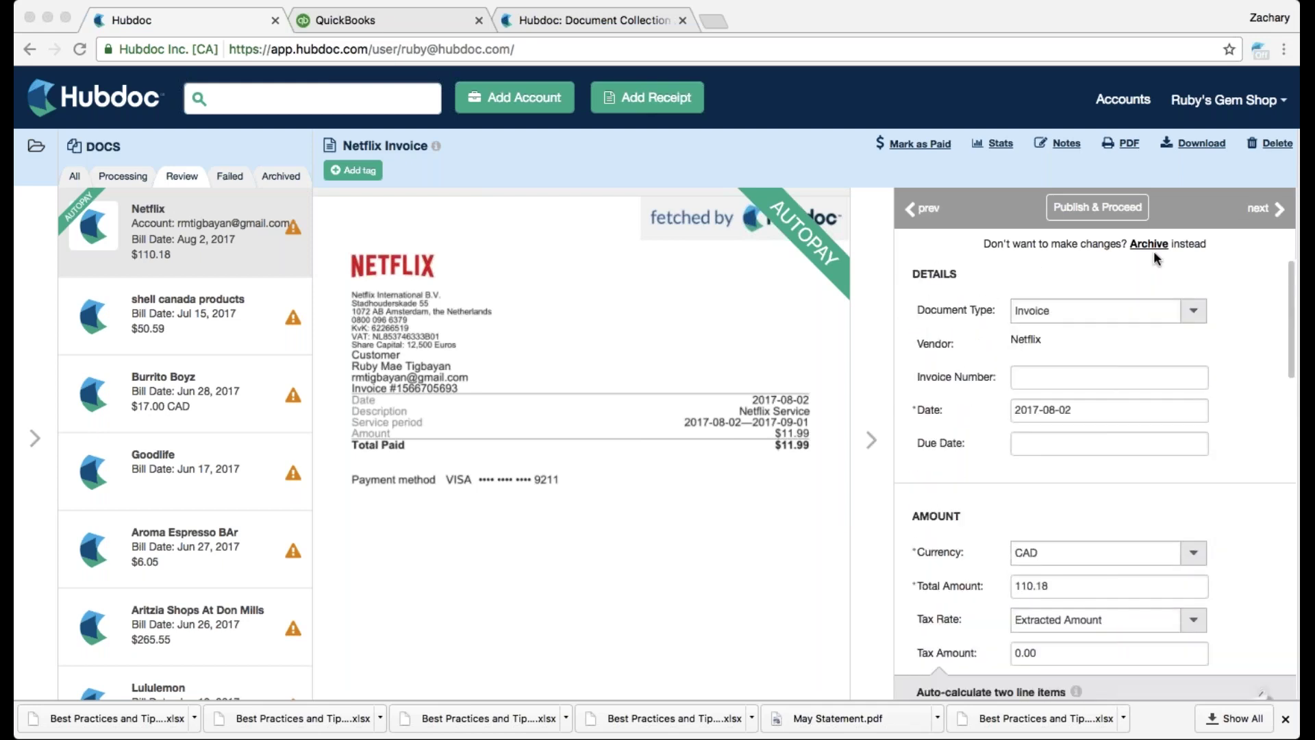
left_click(874, 327)
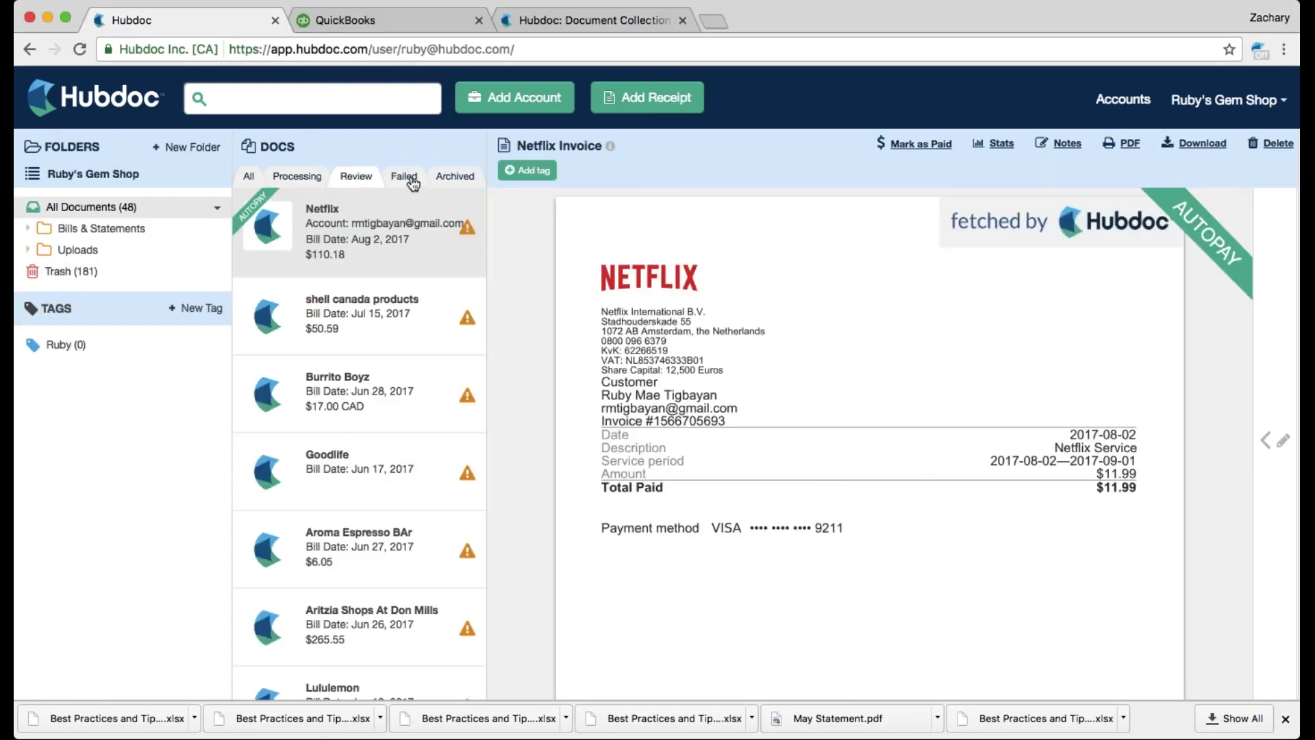
Step: Check the archived and failed documents, view the failed American Eagle Outfitters receipt, and return to the archived ones
left_click(454, 177)
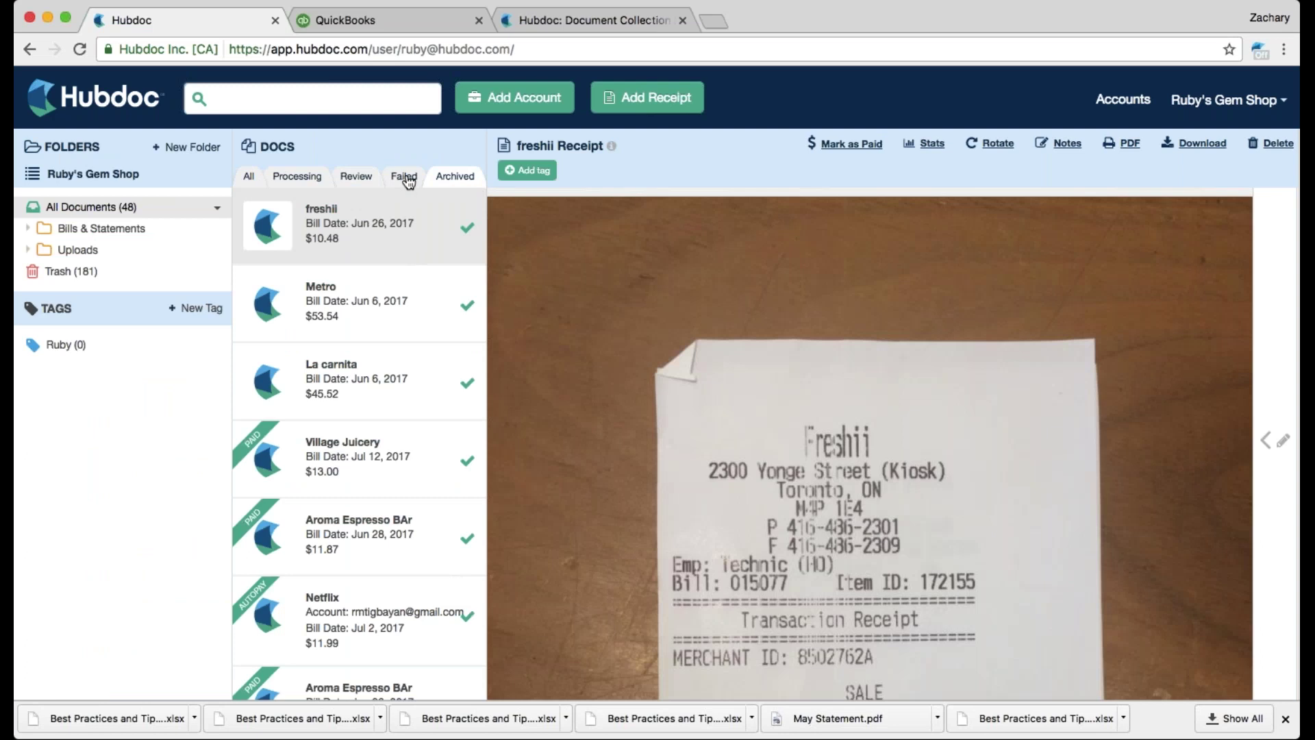
left_click(406, 178)
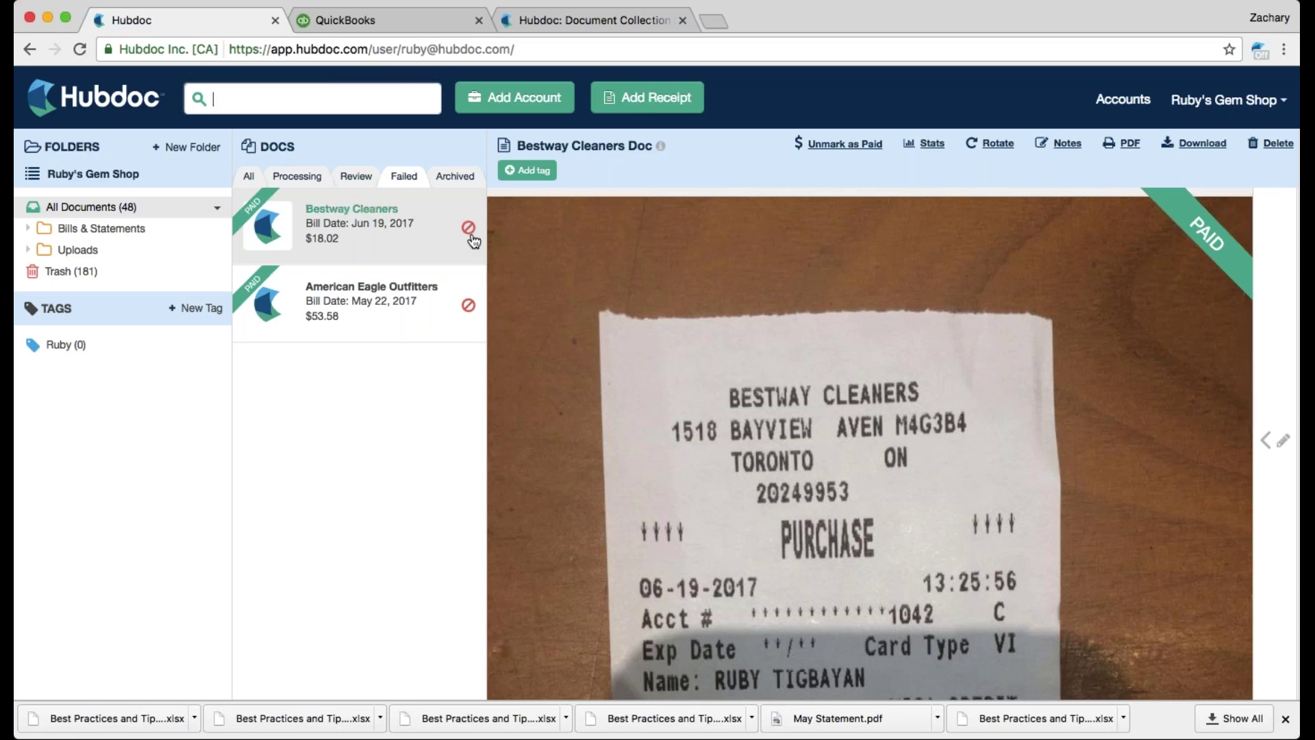
left_click(440, 293)
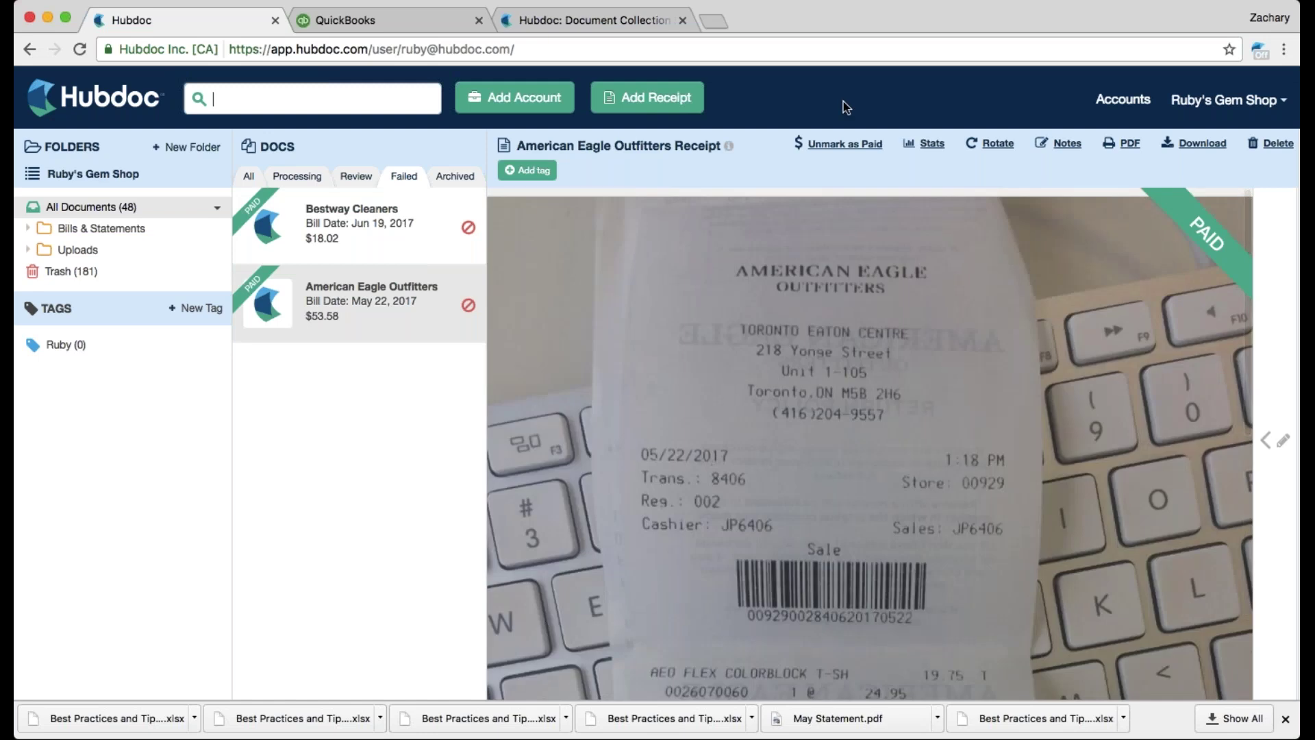
left_click(457, 179)
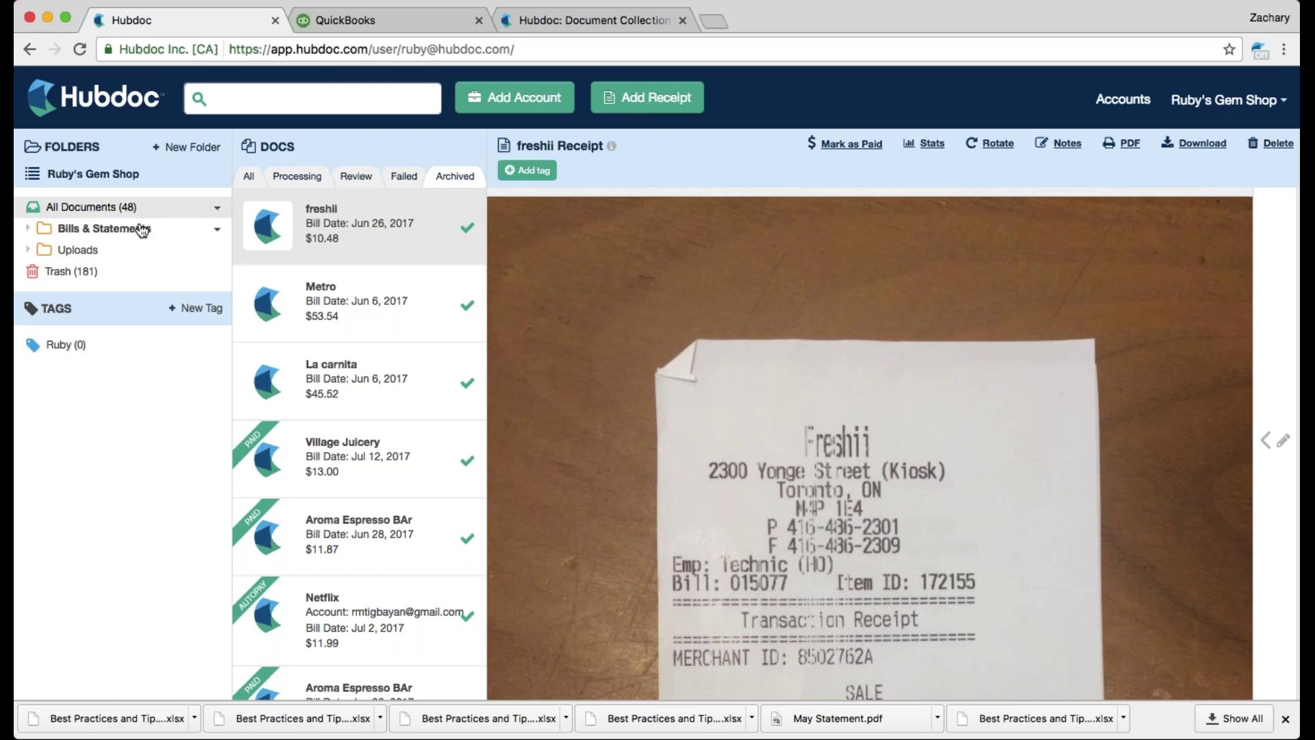
Step: Expand the Bills & Statements and Uploads folders and view the actions available for All Documents and Bills & Statements
left_click(28, 231)
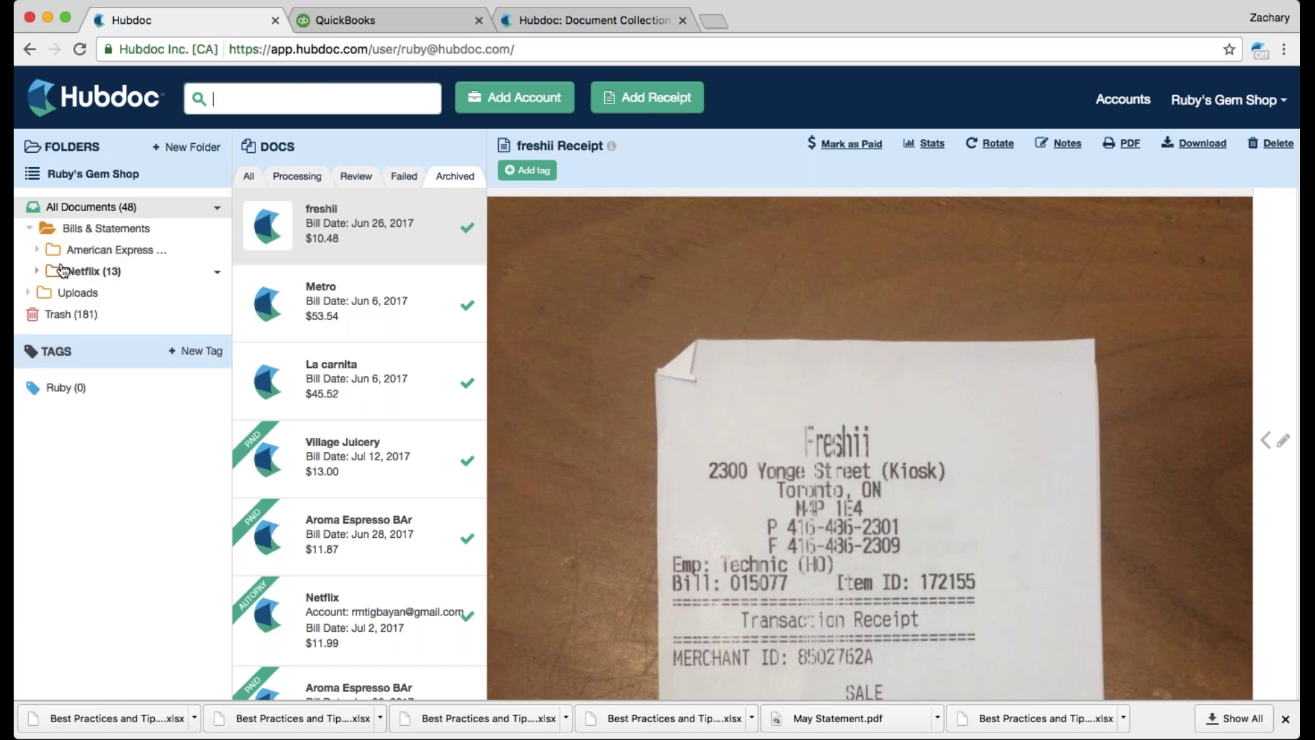
left_click(28, 294)
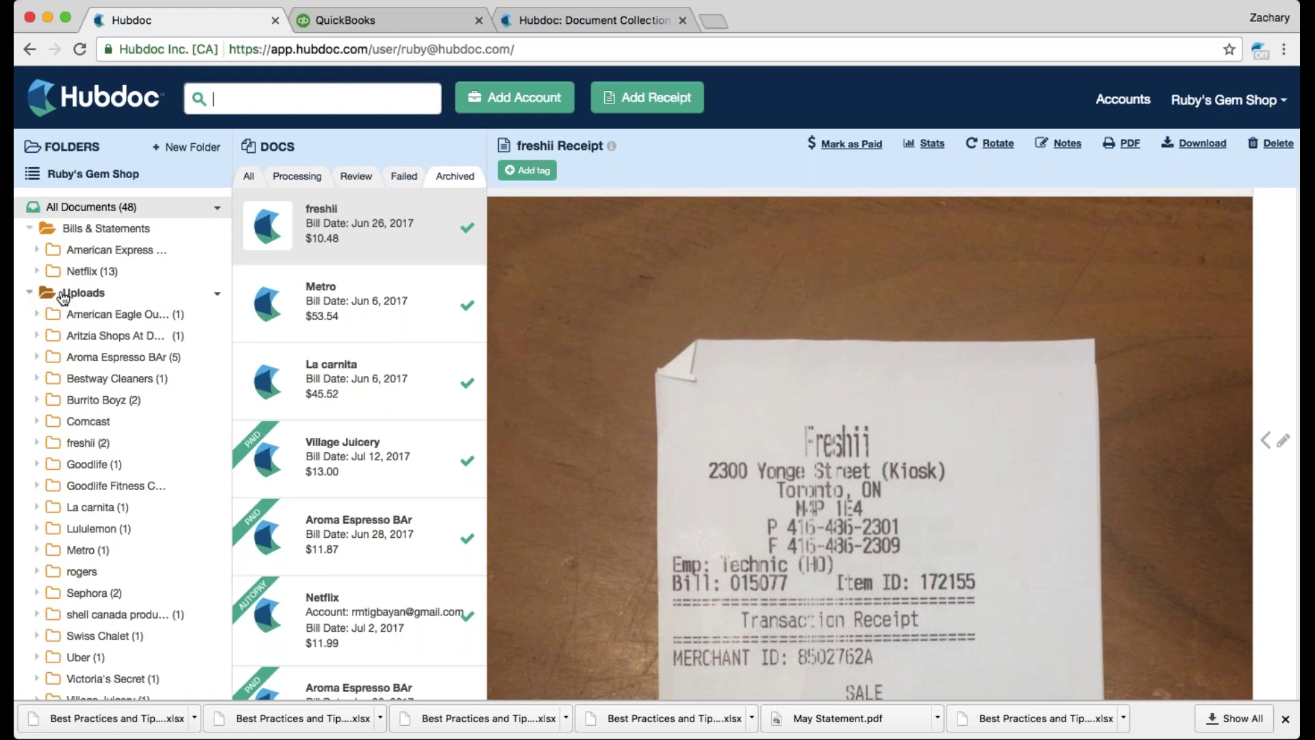
left_click(218, 211)
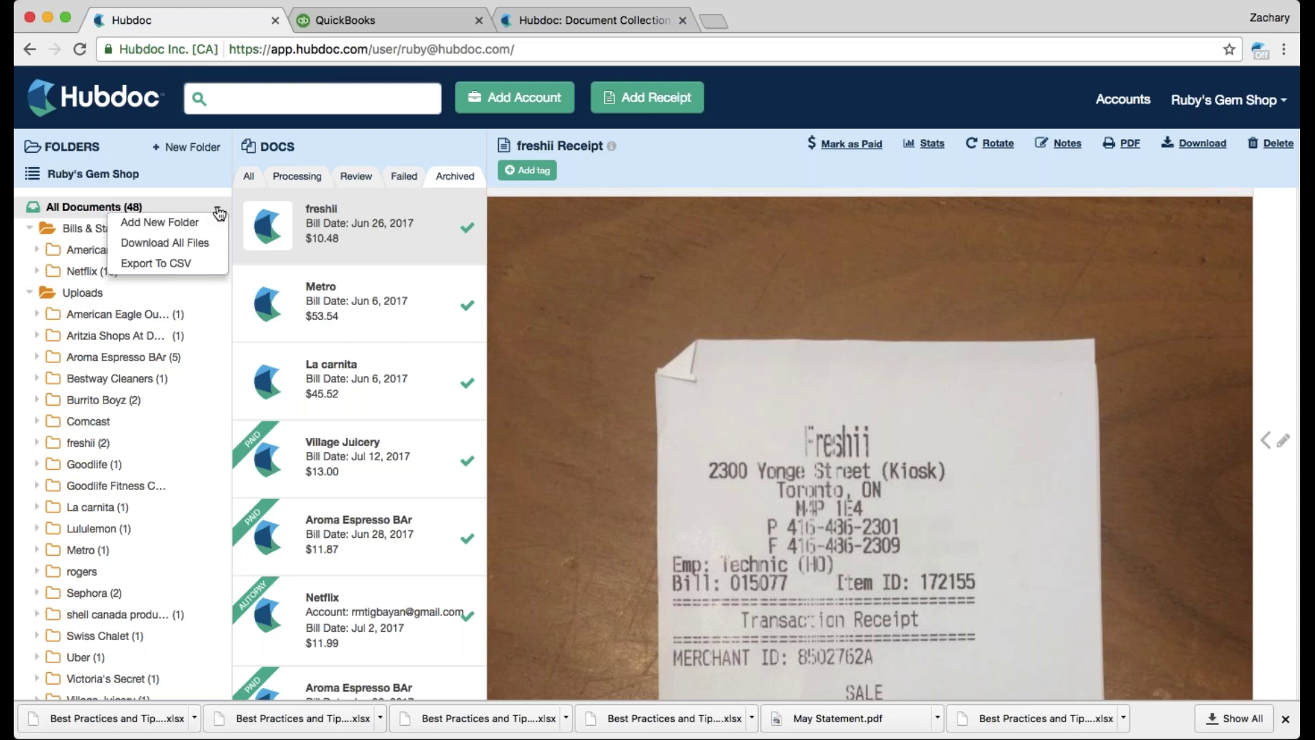
left_click(219, 213)
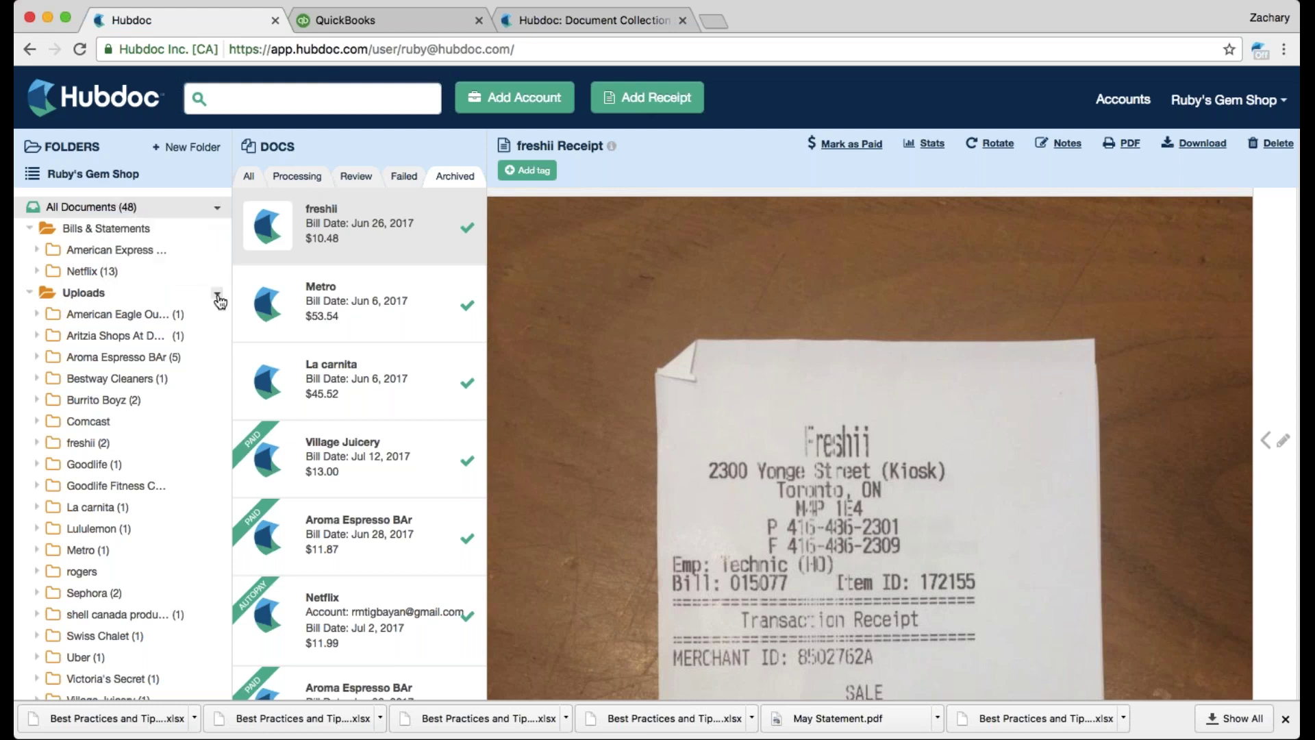
left_click(217, 229)
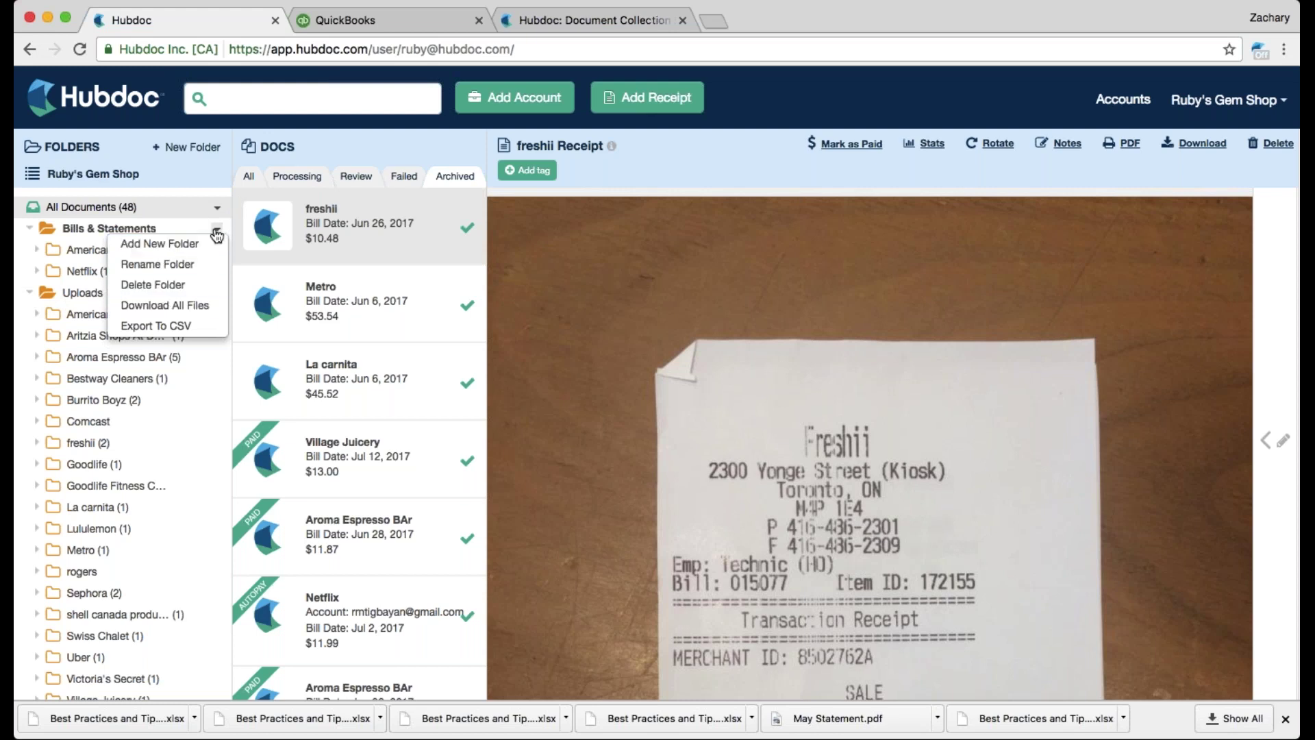
left_click(217, 233)
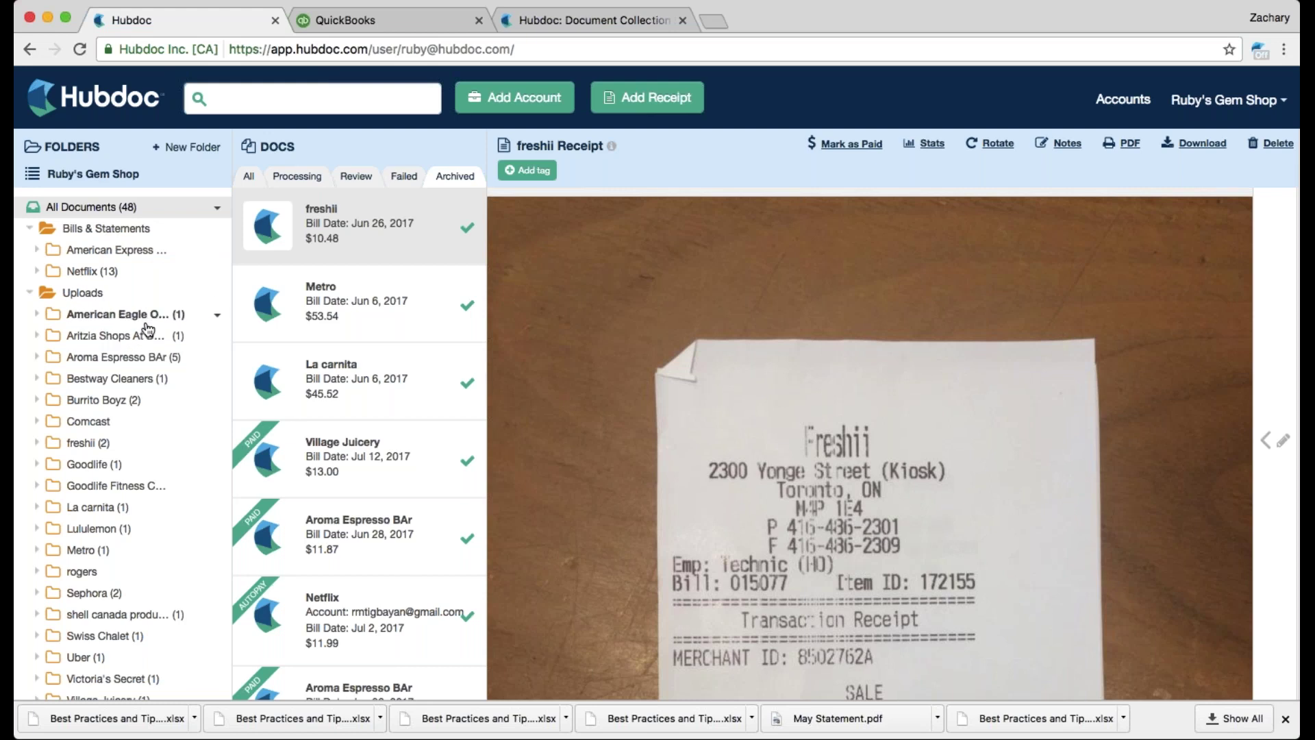
Step: Collapse the Uploads folder and view the action available for the Trash without emptying it
left_click_drag(105, 316, 235, 249)
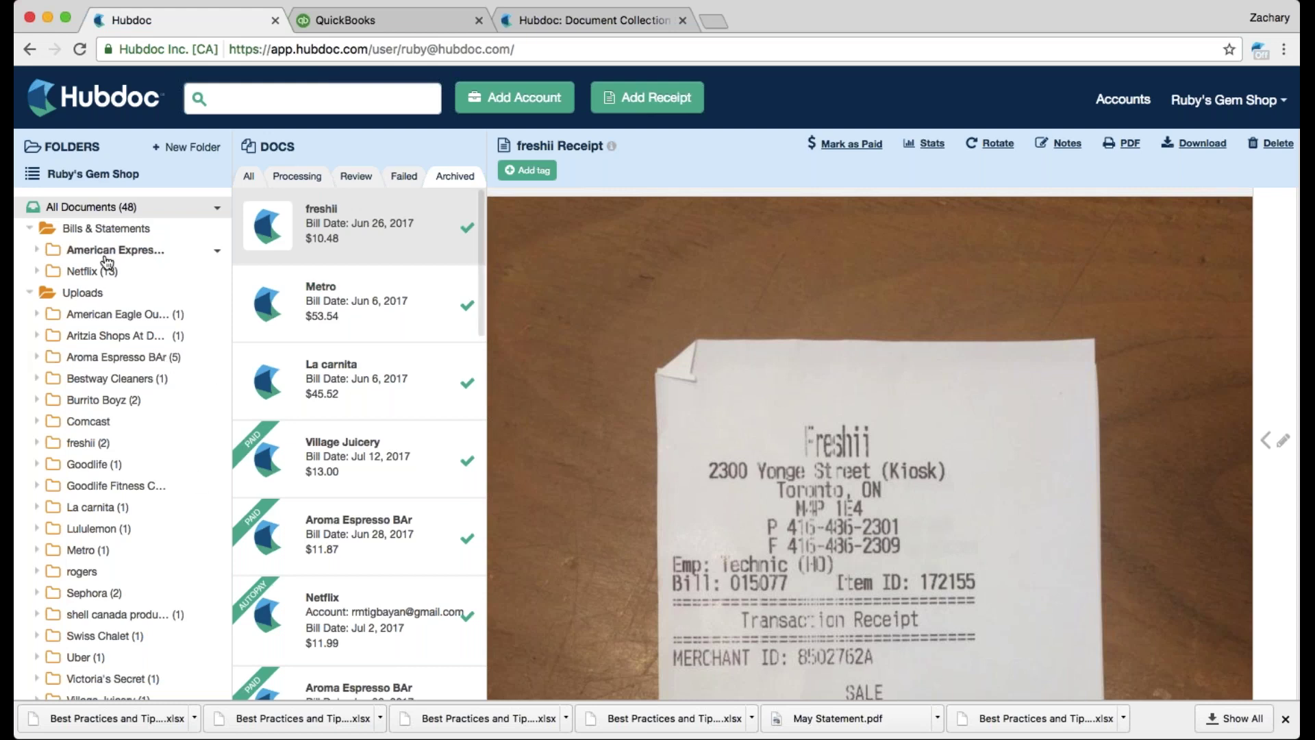
left_click(41, 301)
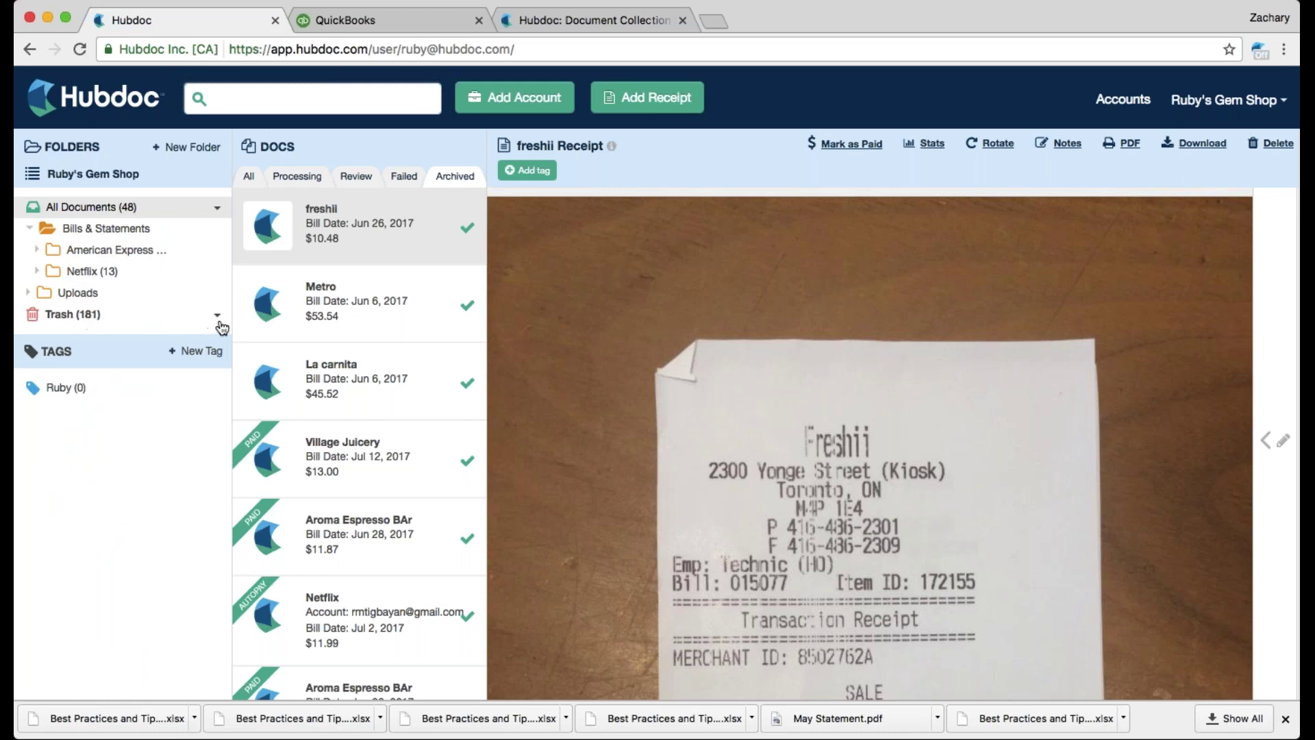
left_click(217, 317)
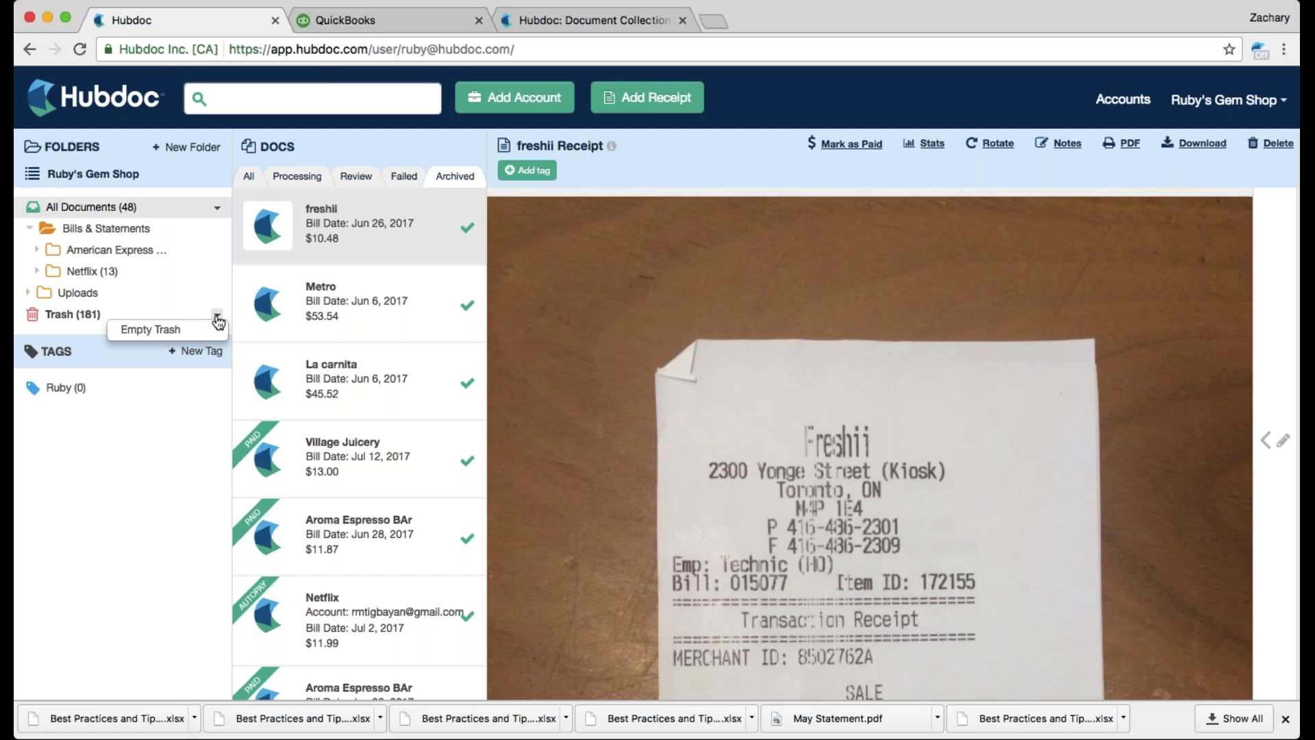
left_click(218, 317)
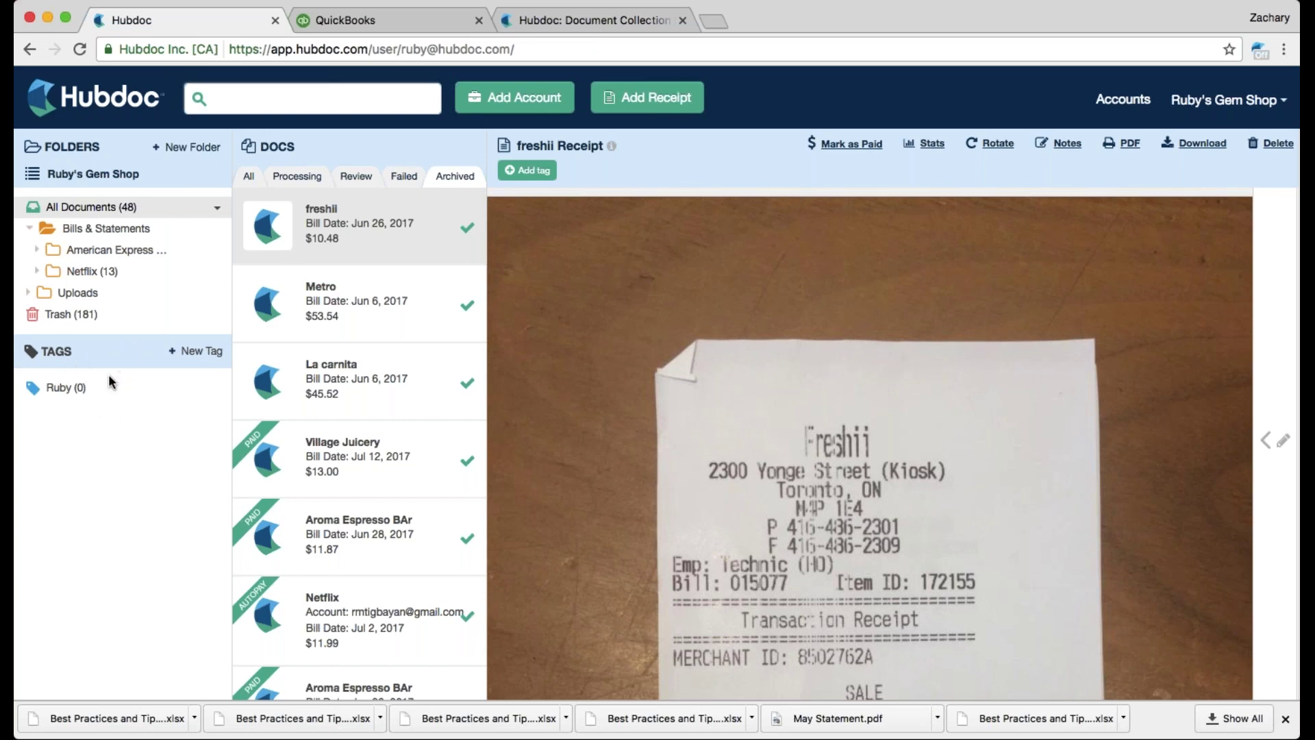
Step: Show all documents, add the Ruby tag to the freshii receipt dated Jun 26, 2017, and filter the documents by that tag
scroll(352, 248, "down", 3)
scroll(267, 272, "up", 3)
left_click(250, 175)
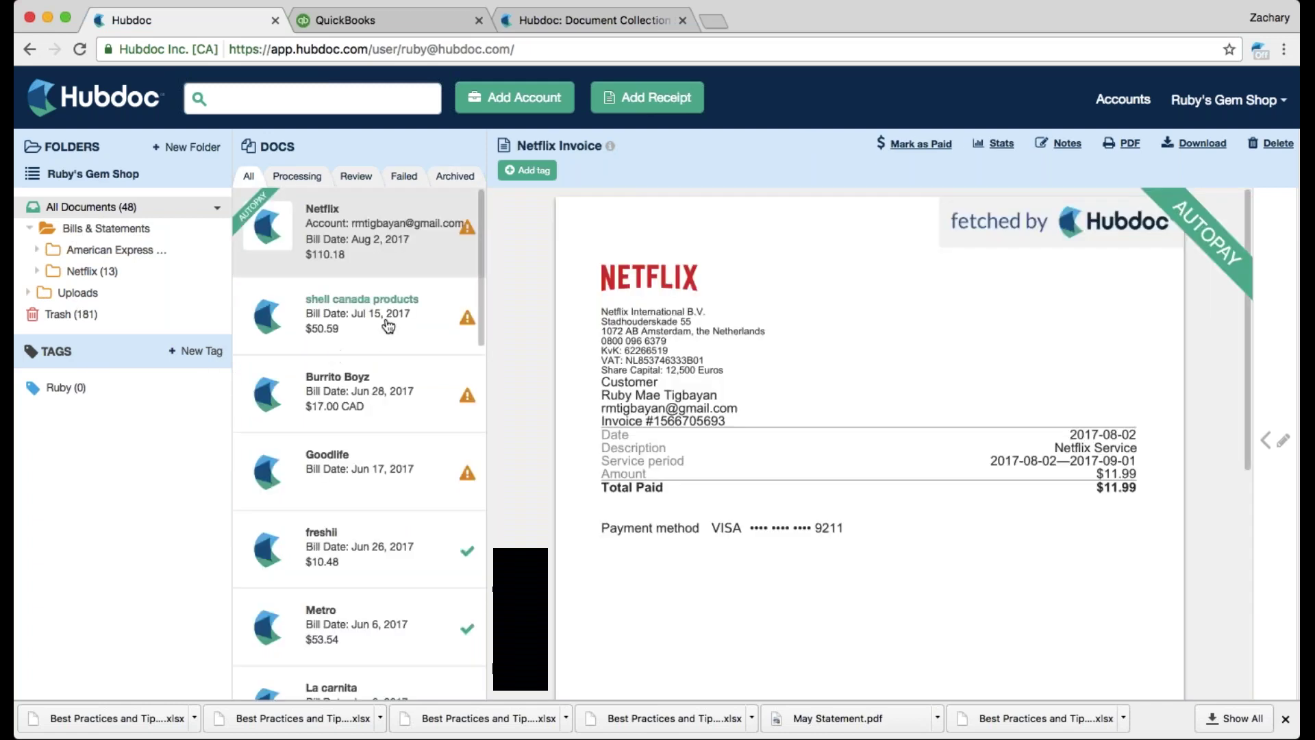
left_click(345, 544)
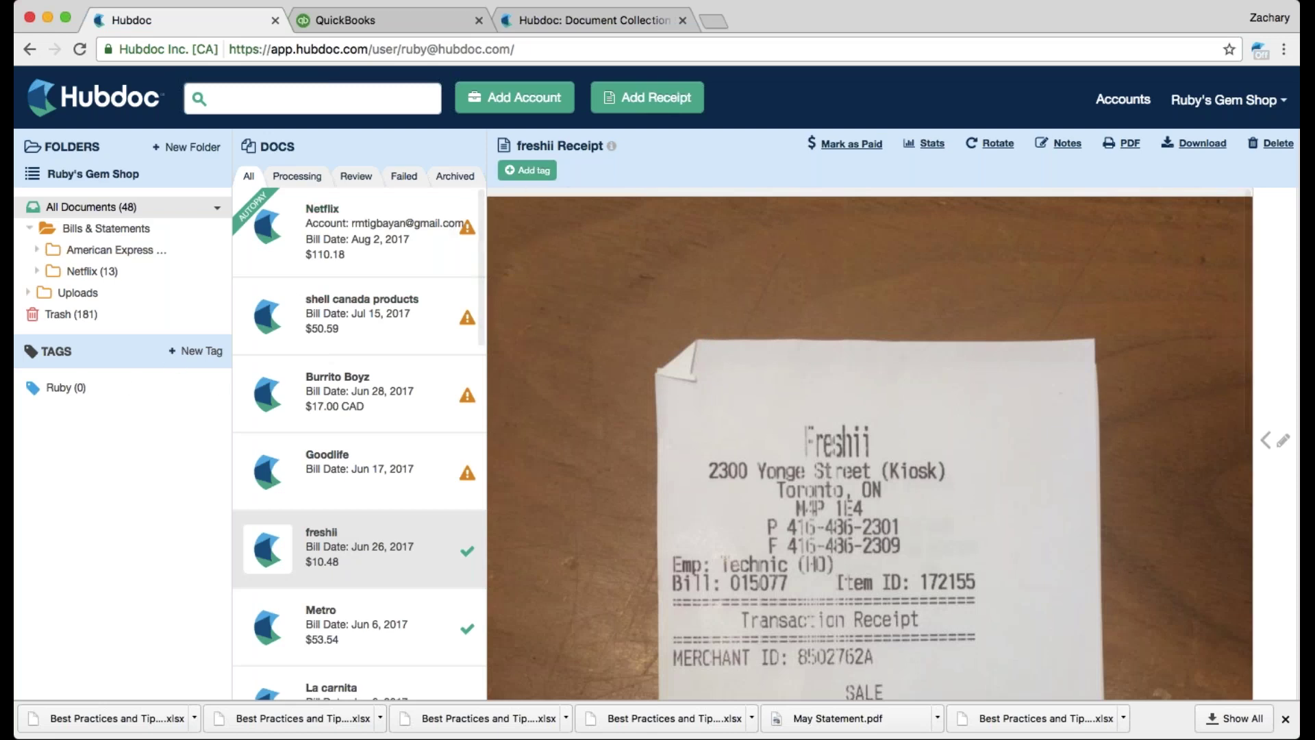
left_click(532, 177)
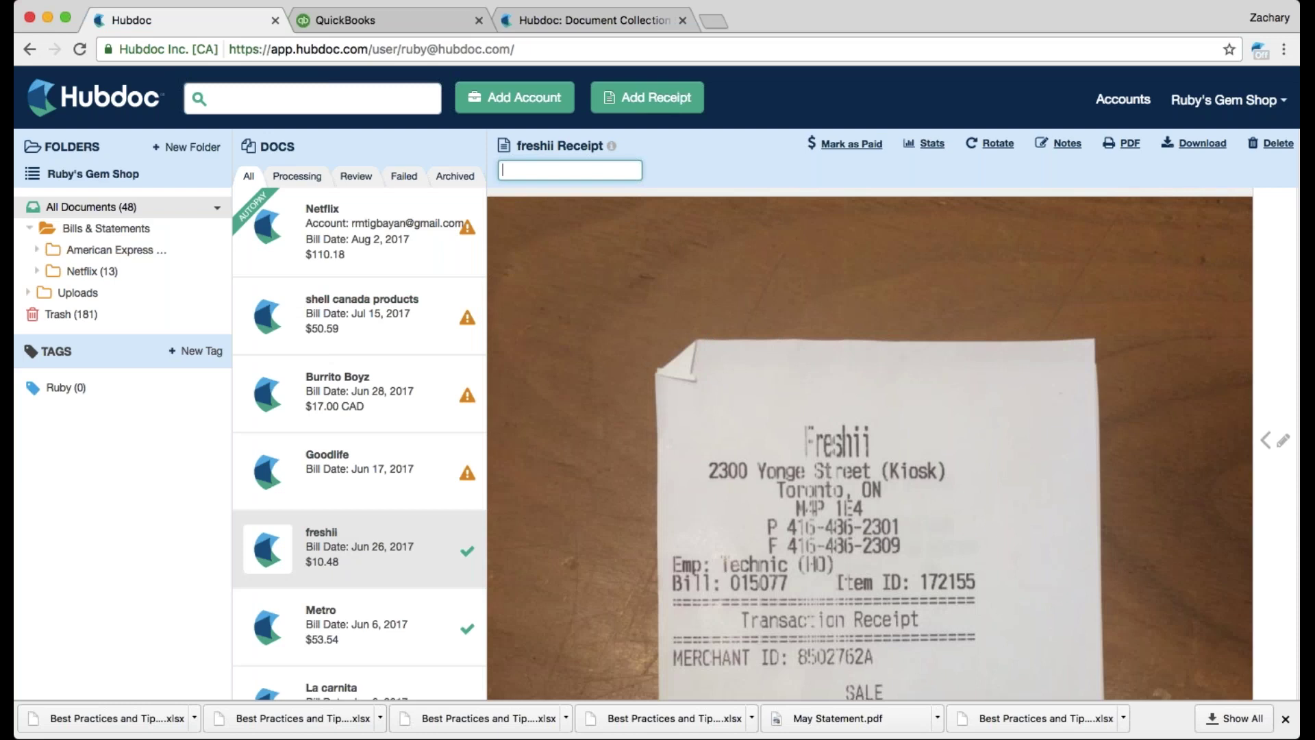
type("Ruby")
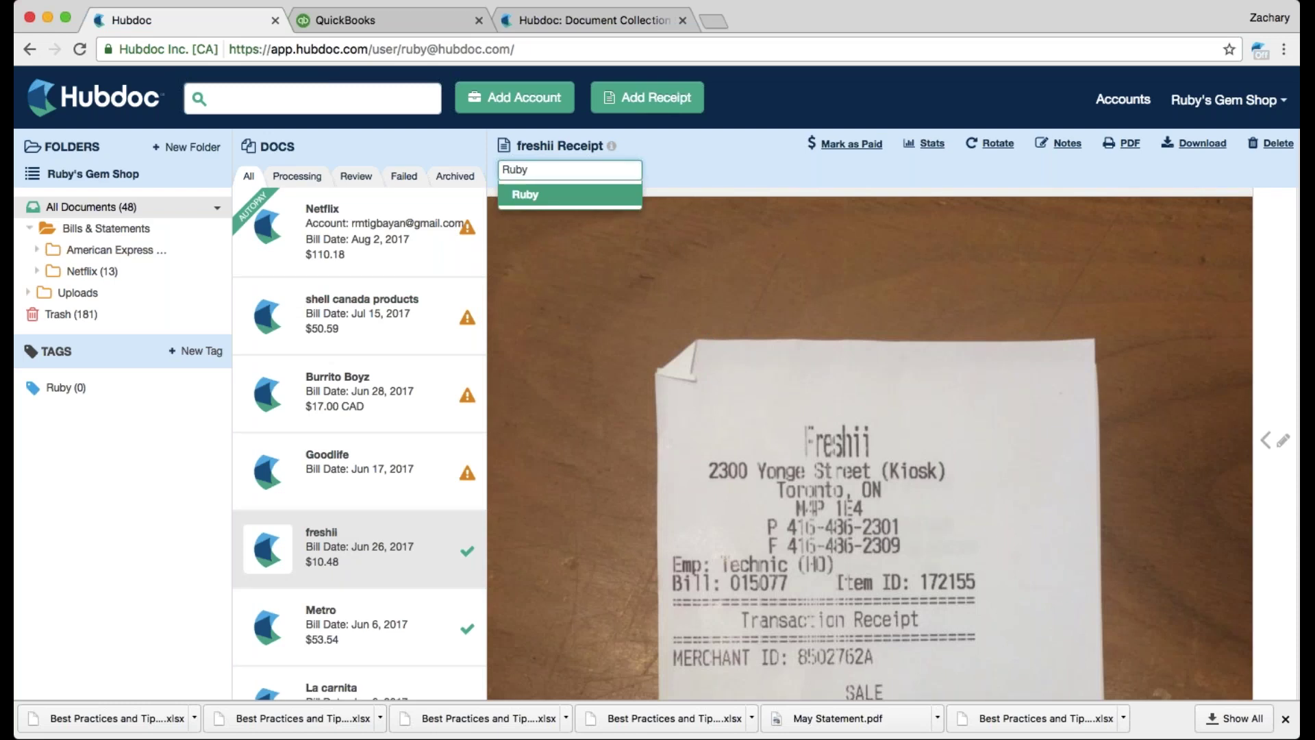
key("Return")
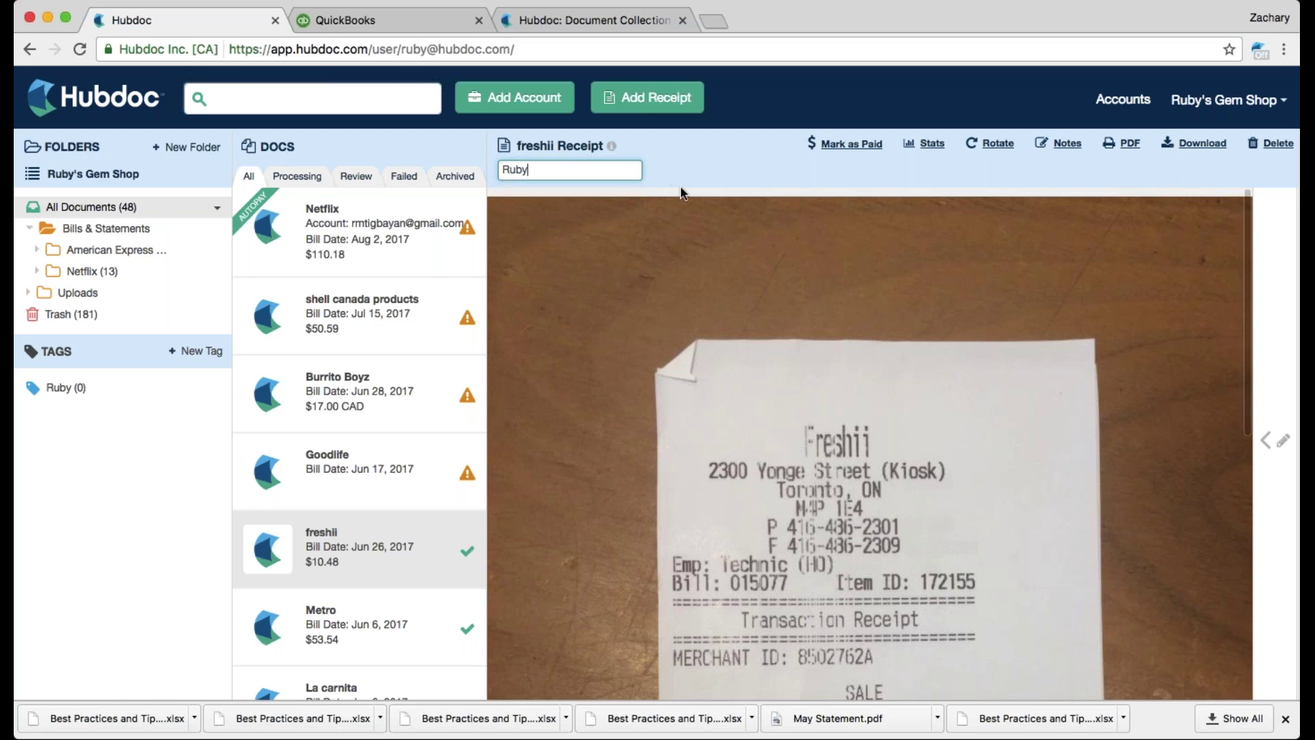
key("Return")
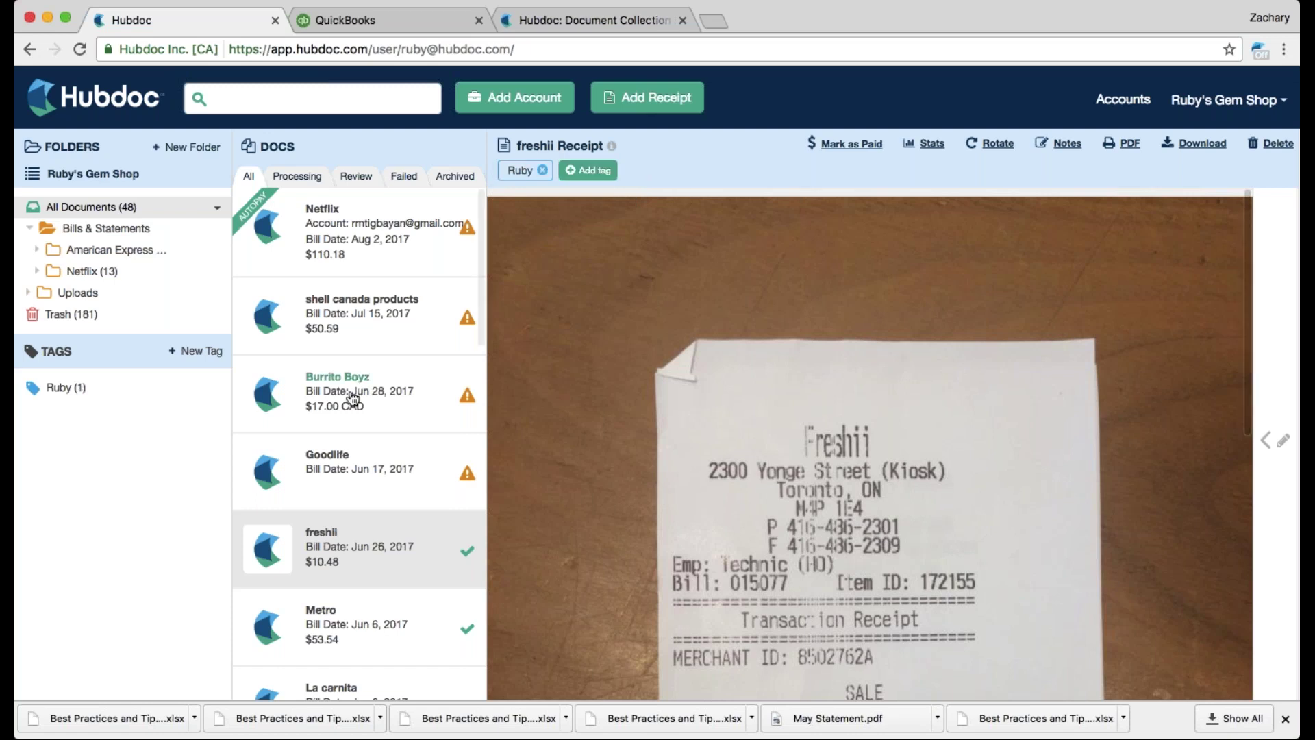
left_click(69, 386)
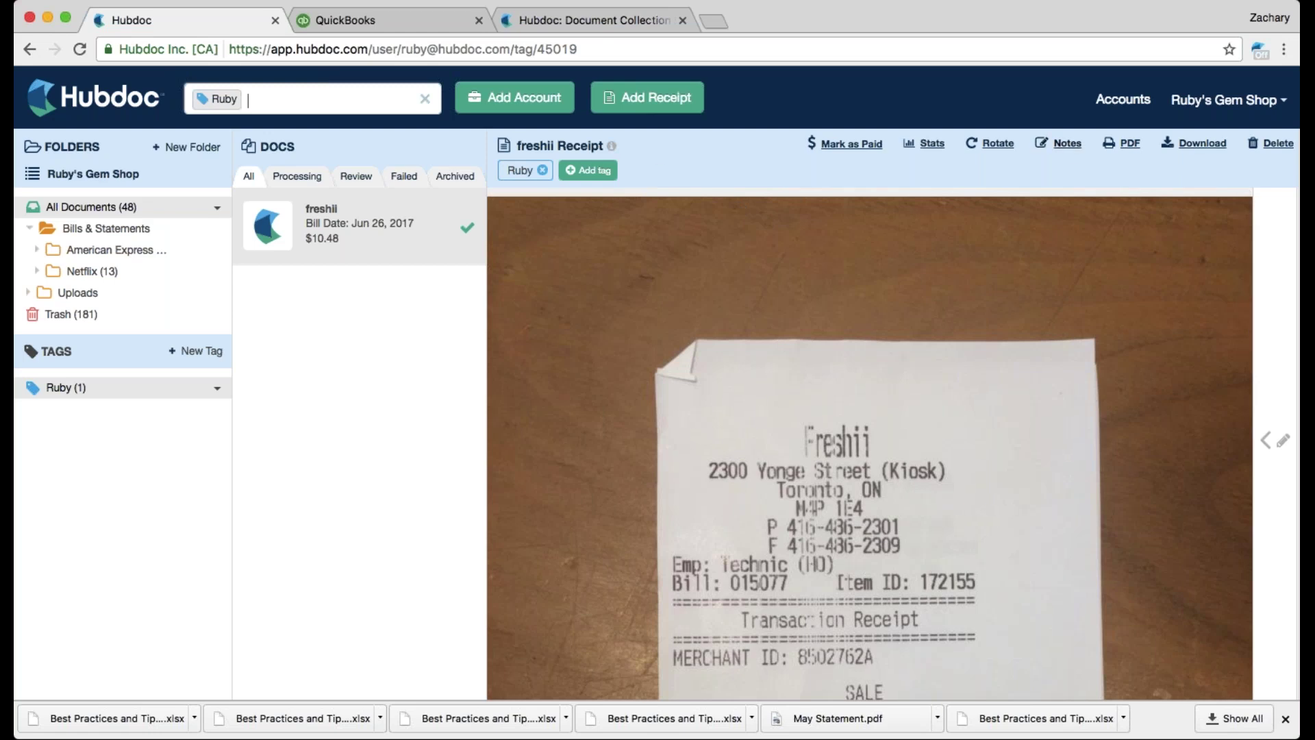
Step: Add the note "Paid for by personal card" to the freshii receipt and save it
left_click(1071, 147)
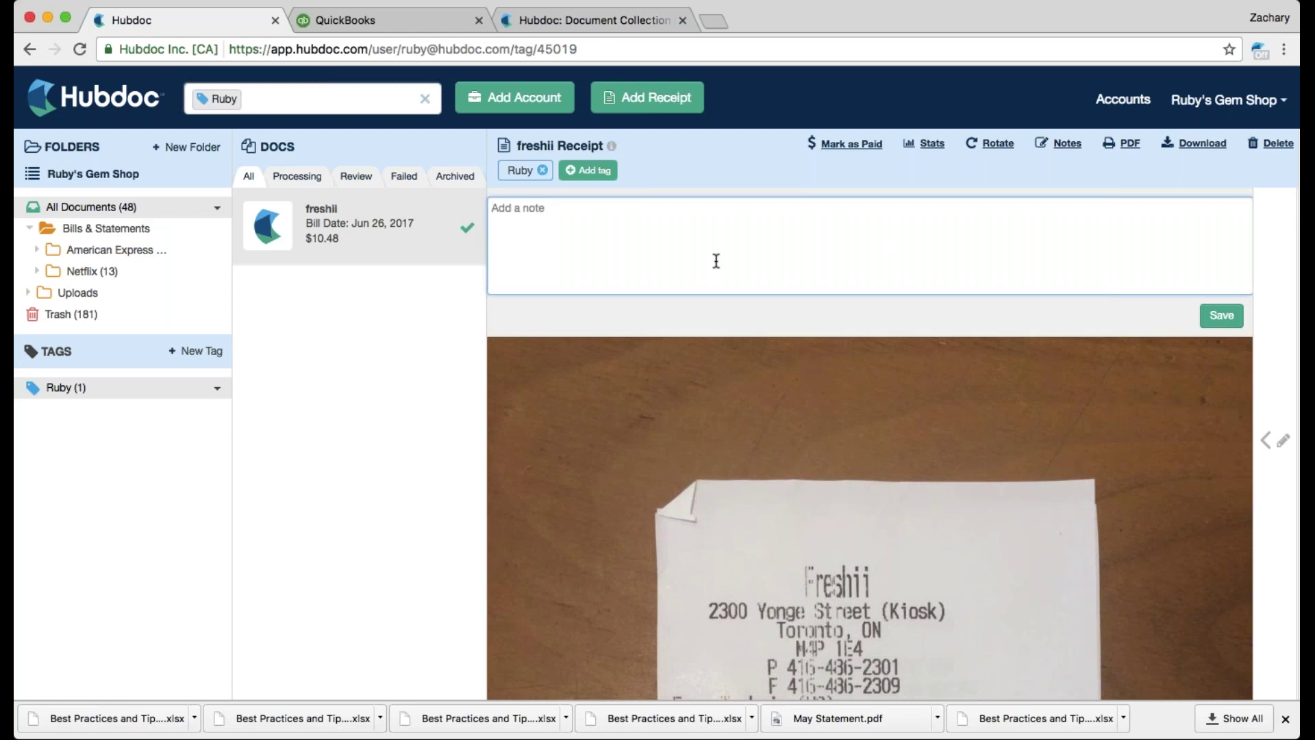
type("Paid for by personal card")
left_click(1221, 316)
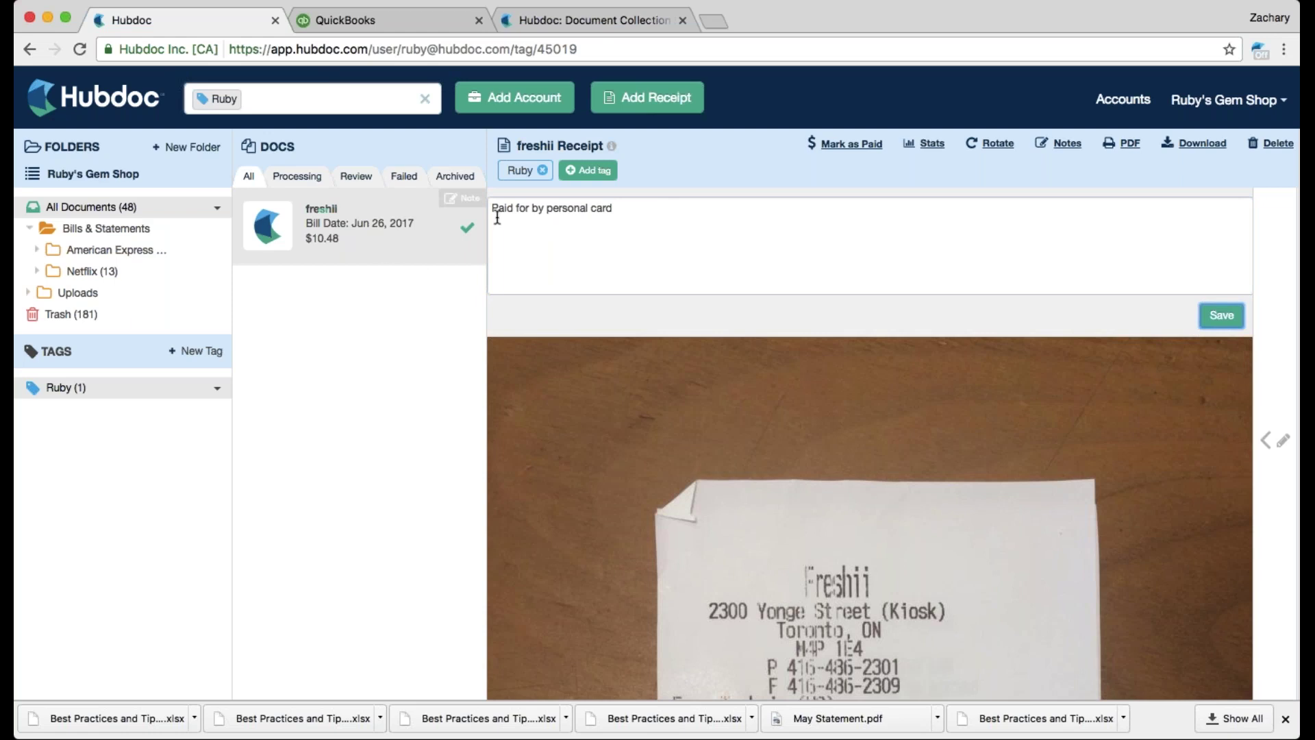
Step: Clear the "Paid for by personal card" note from the freshii receipt and save the note empty
left_click_drag(630, 216, 484, 211)
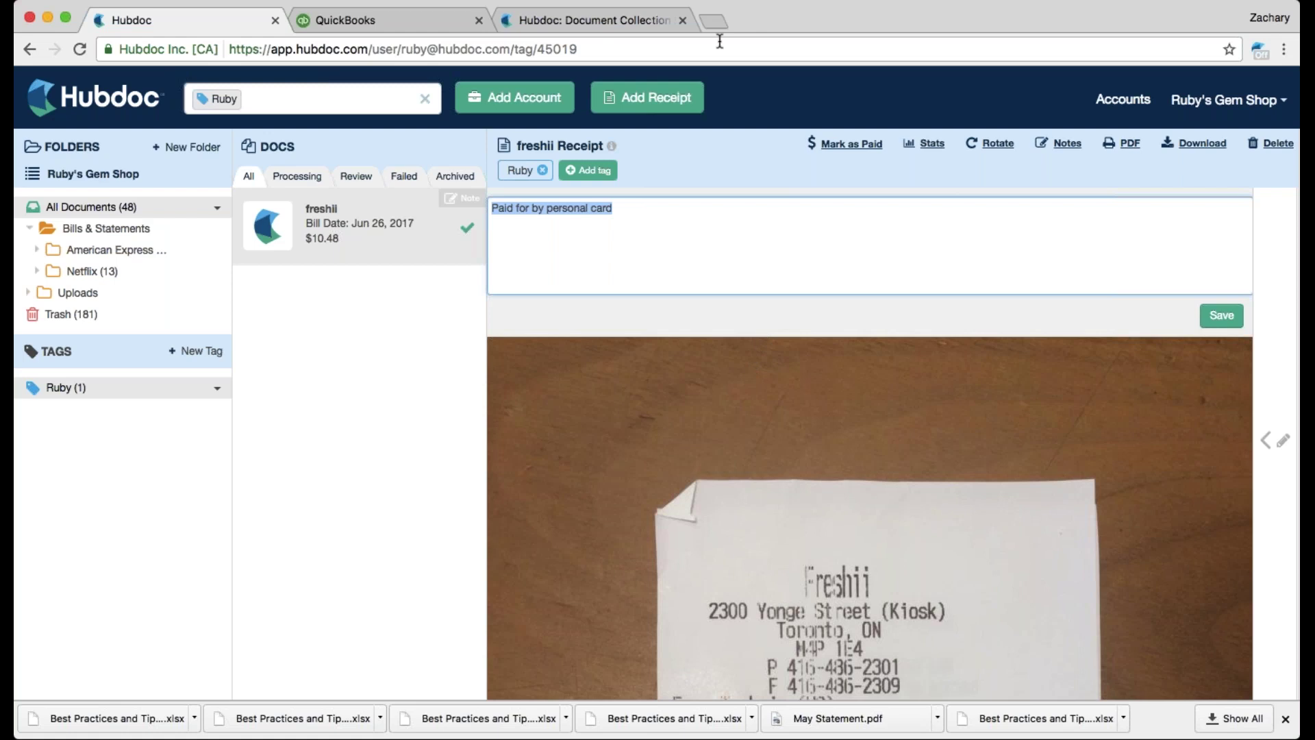
left_click(643, 233)
key("super+a")
key("BackSpace")
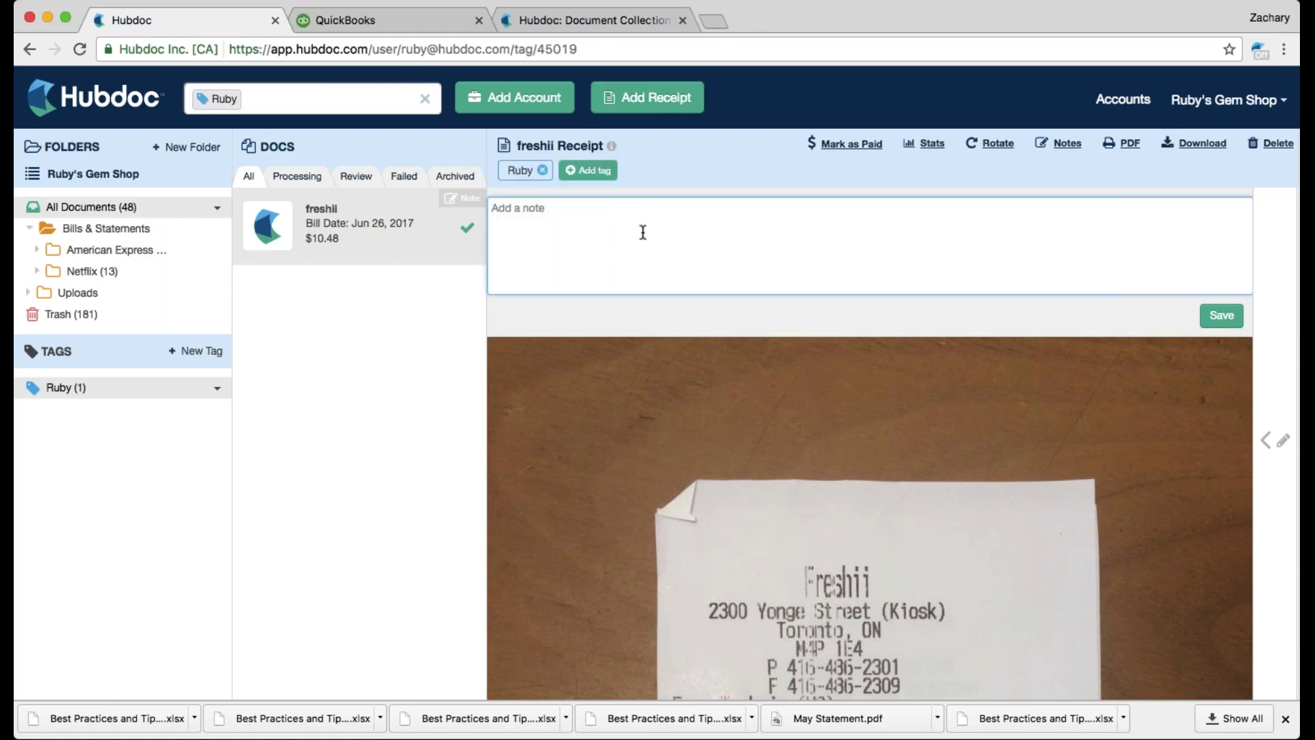
type("#")
type("note Paid for by Rub")
type("note")
key("super+a")
key("BackSpace")
left_click(1225, 317)
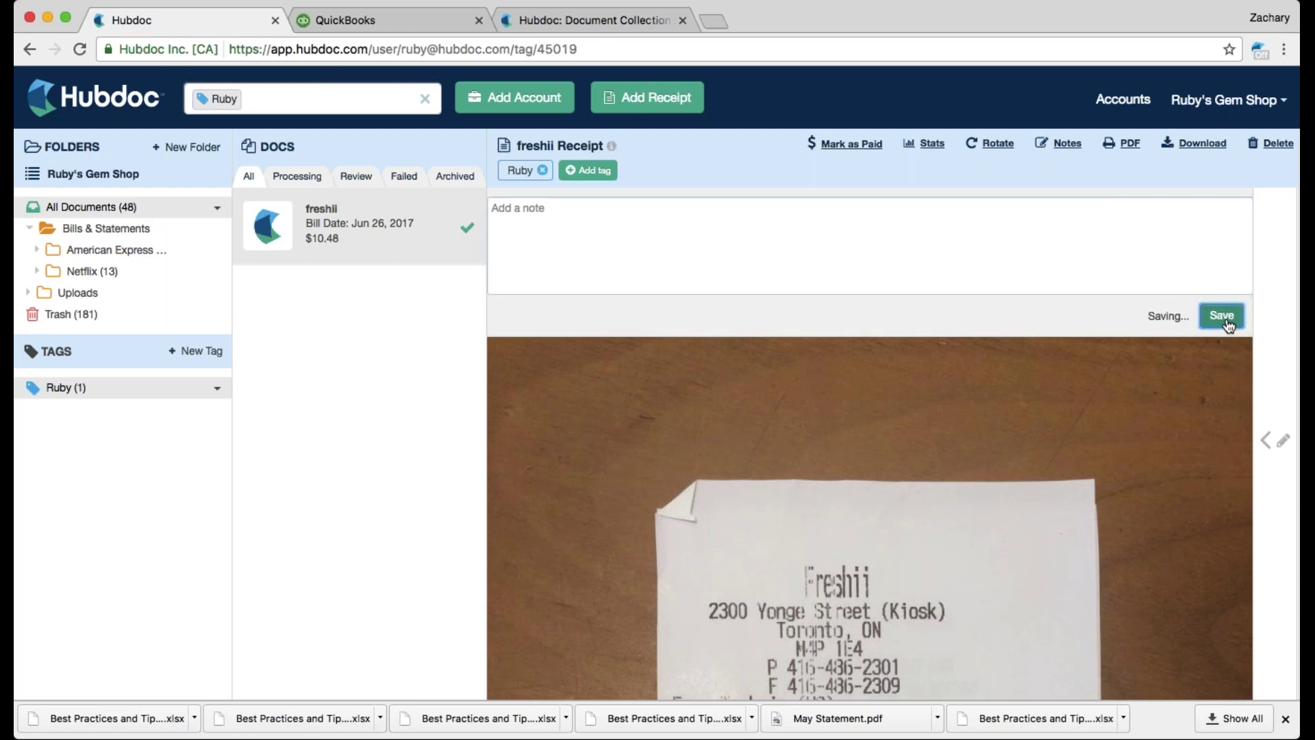
Step: Mark the freshii receipt as paid
left_click(840, 144)
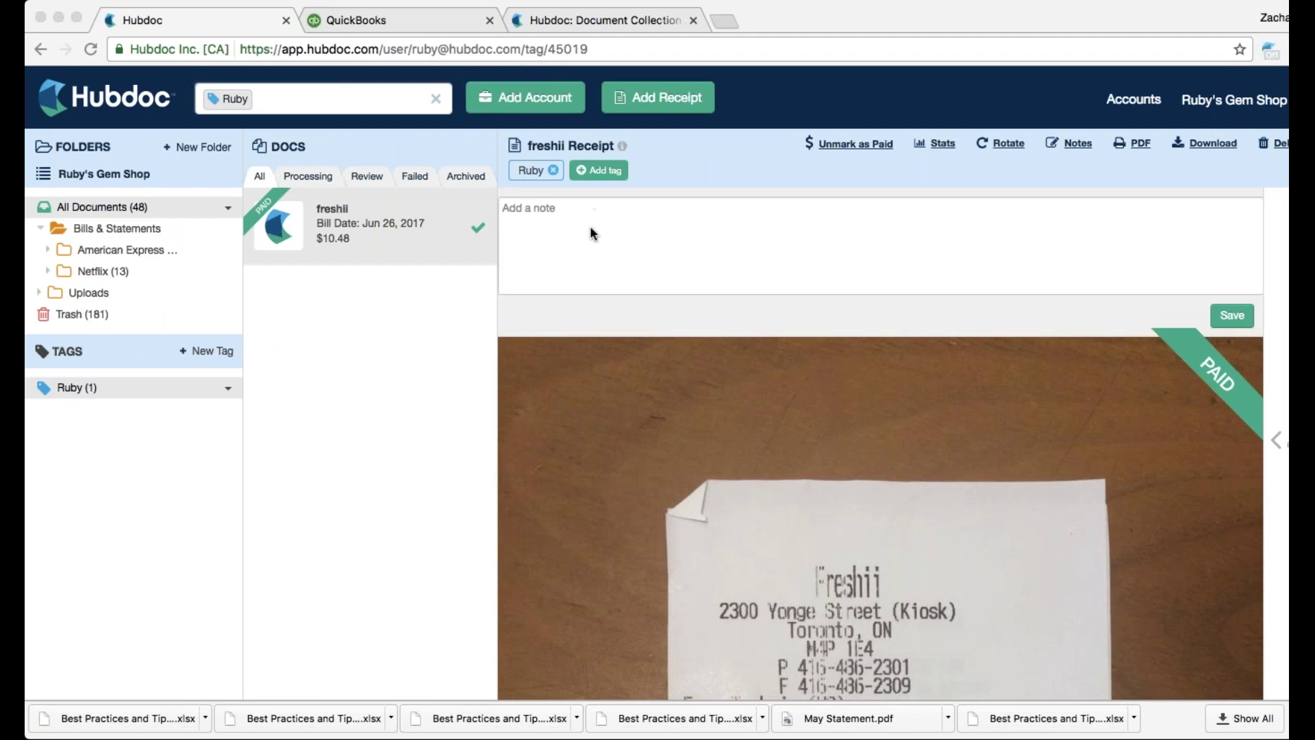
left_click(416, 277)
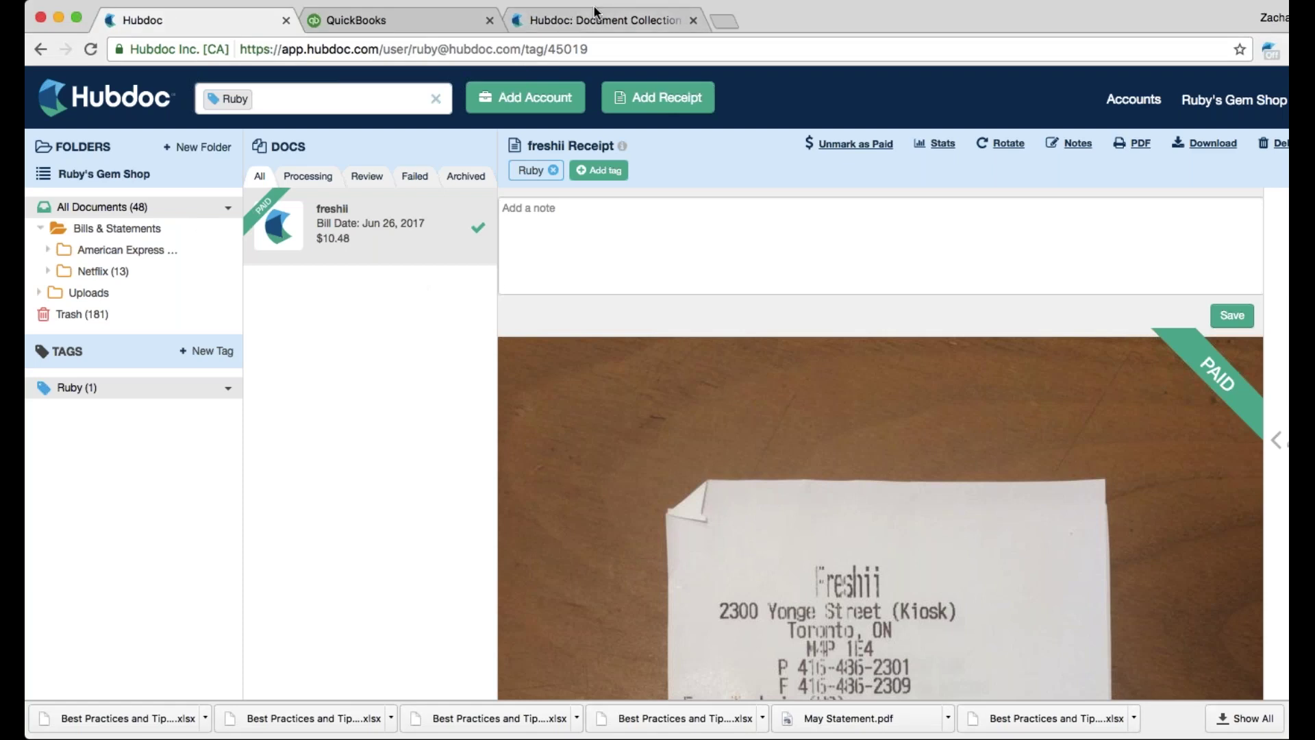
Step: Collapse the Bills & Statements folder and clear the Ruby tag filter to list all documents again
left_click(74, 227)
left_click(71, 211)
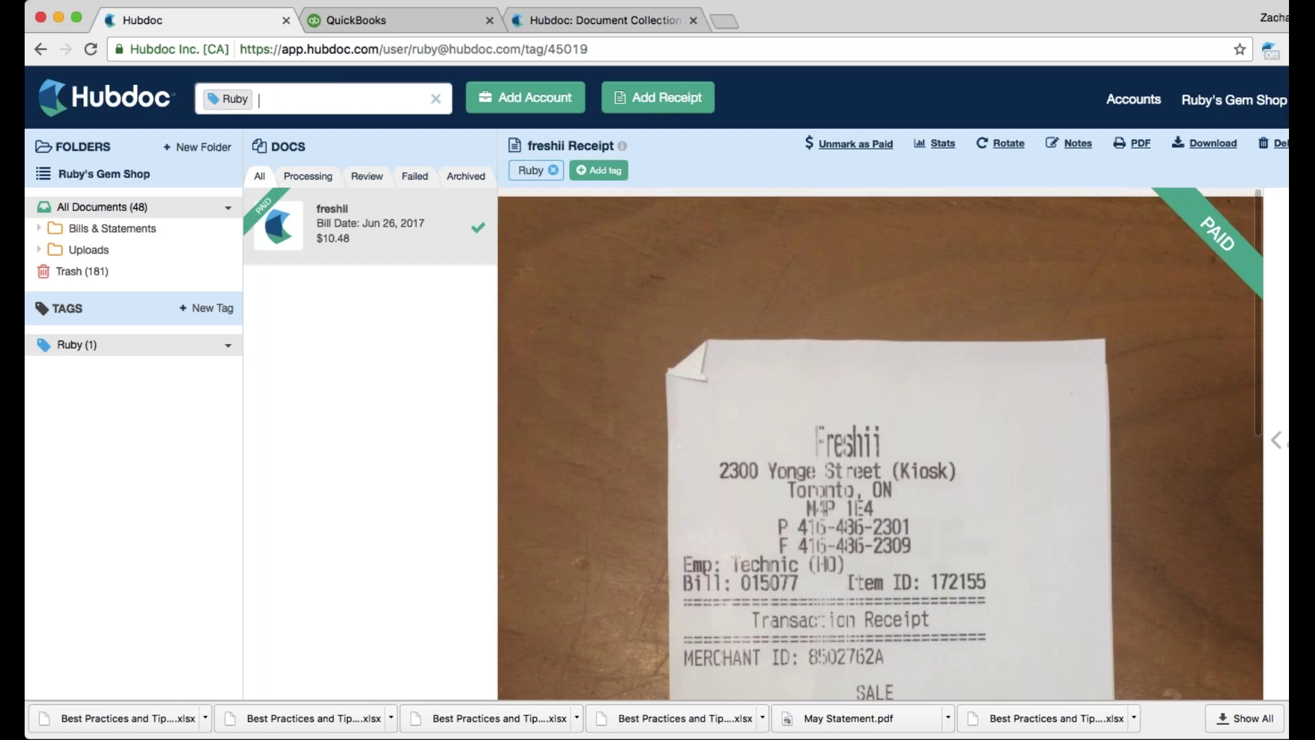
left_click(436, 98)
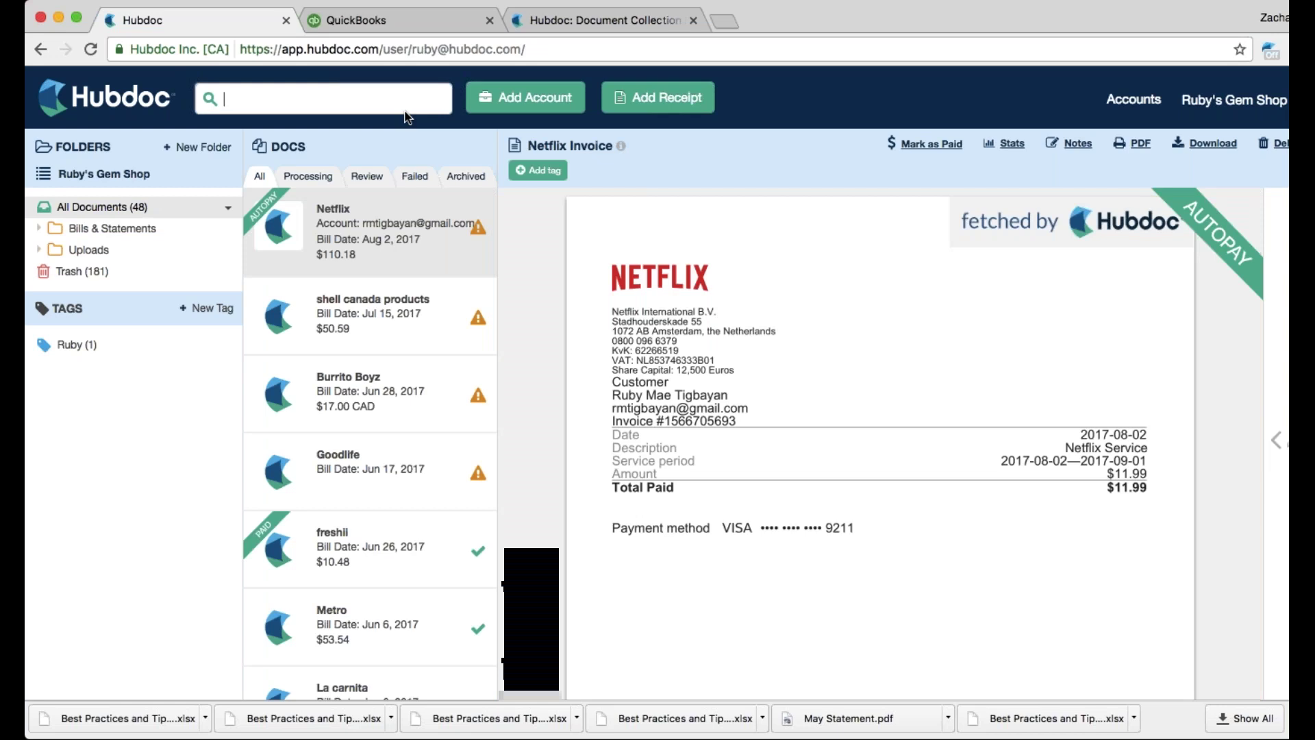
Step: Open the account's Destinations settings and review the accounting integrations, including the QuickBooks connection and its default tax rates
left_click(1130, 101)
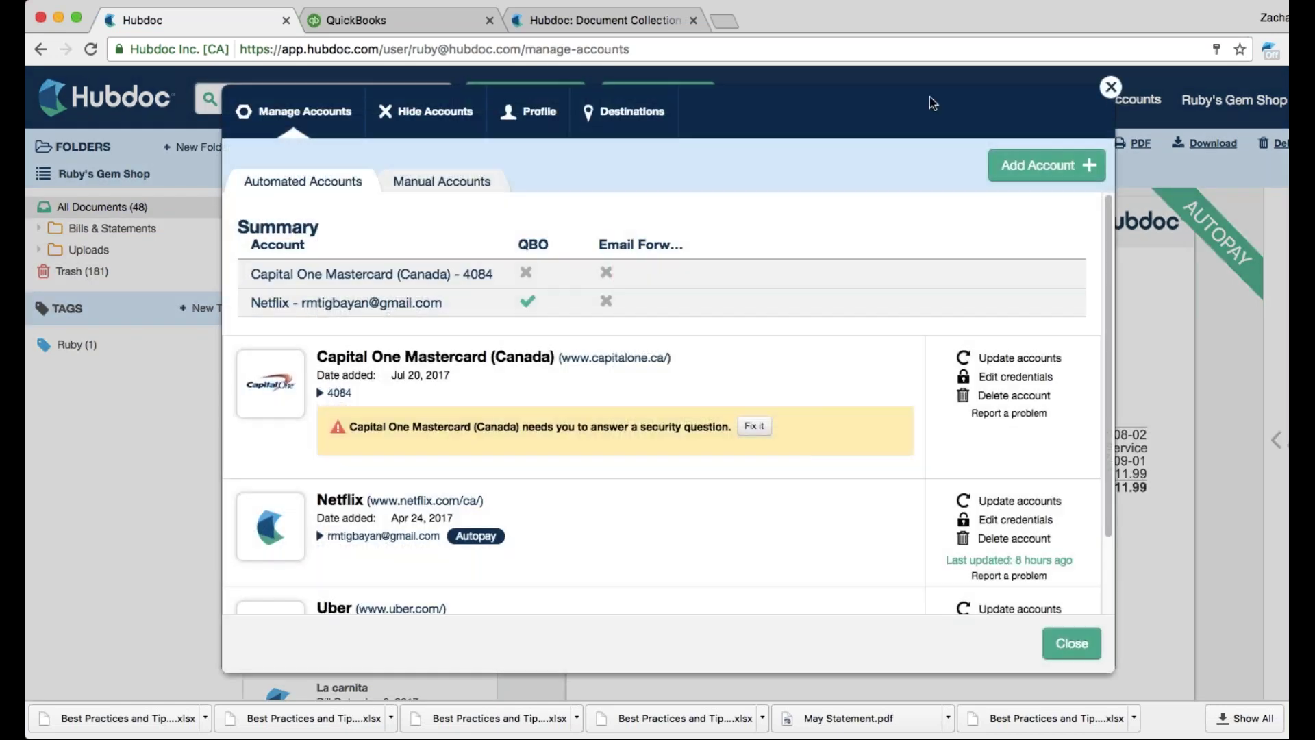
left_click(654, 115)
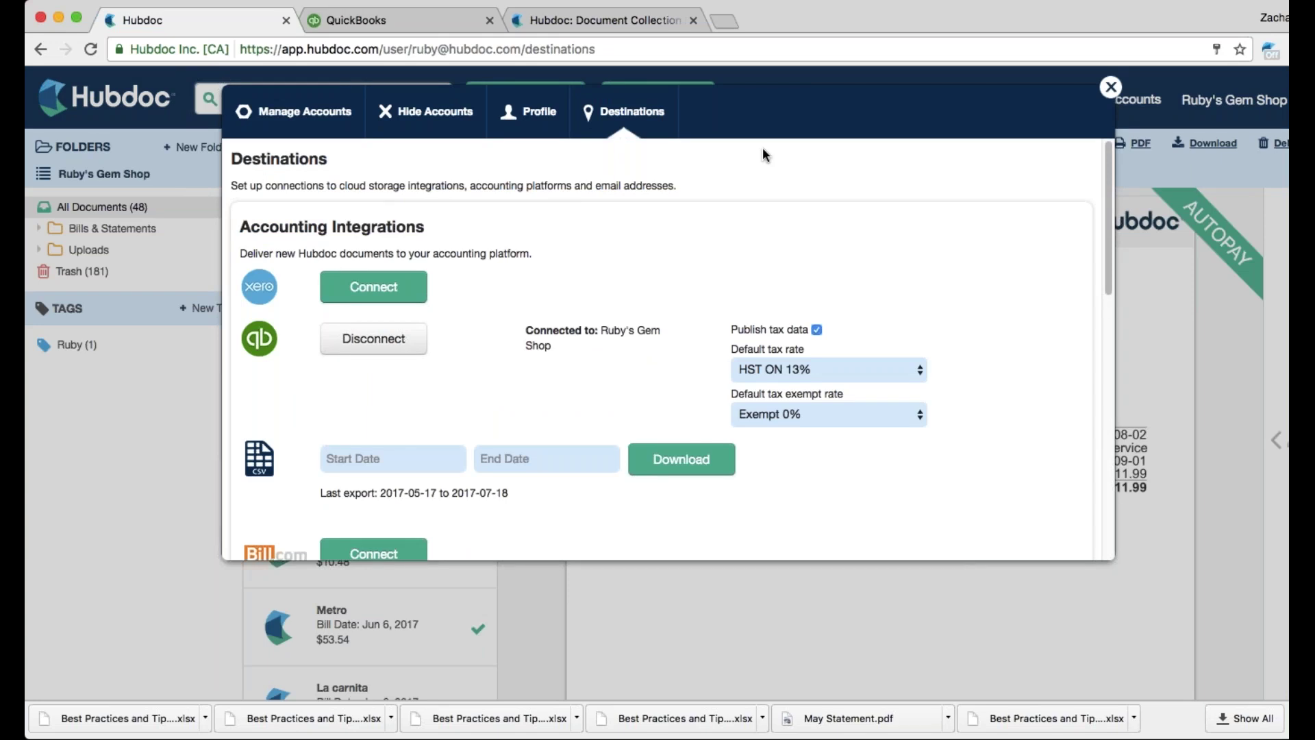
scroll(730, 169, "down", 1)
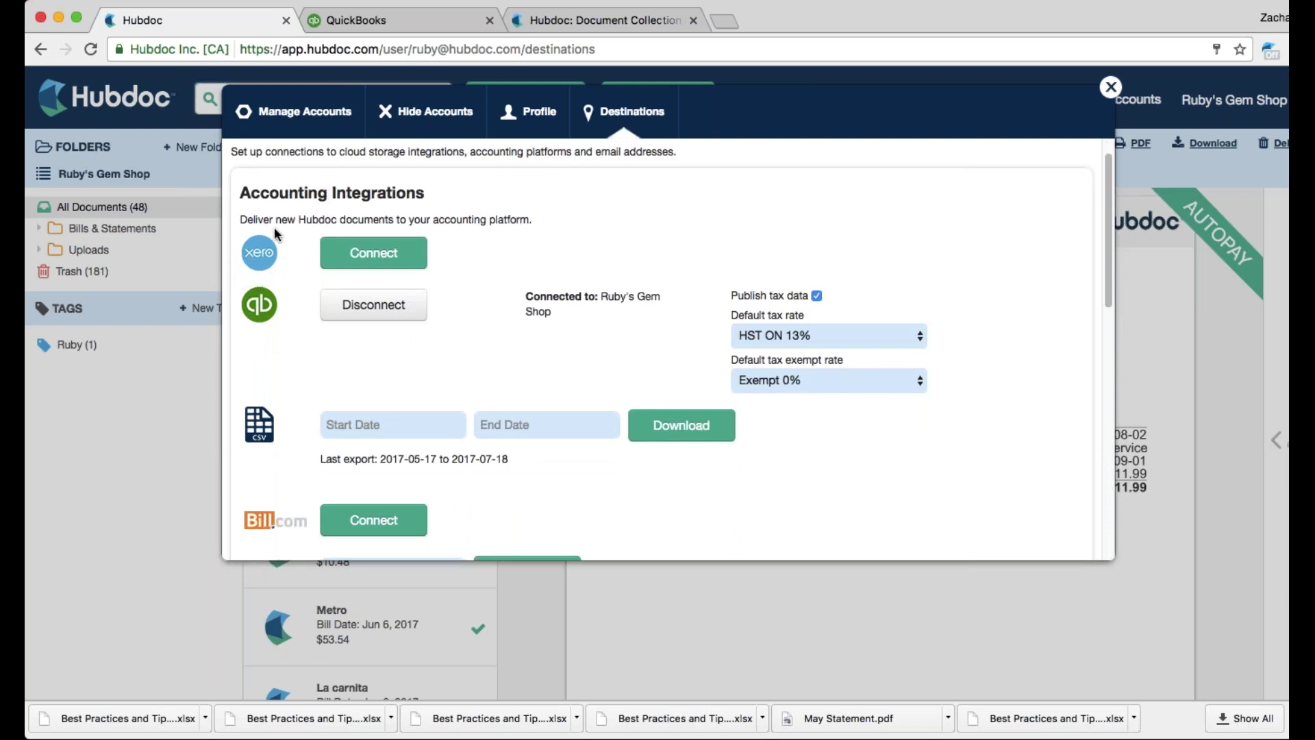
scroll(255, 257, "down", 1)
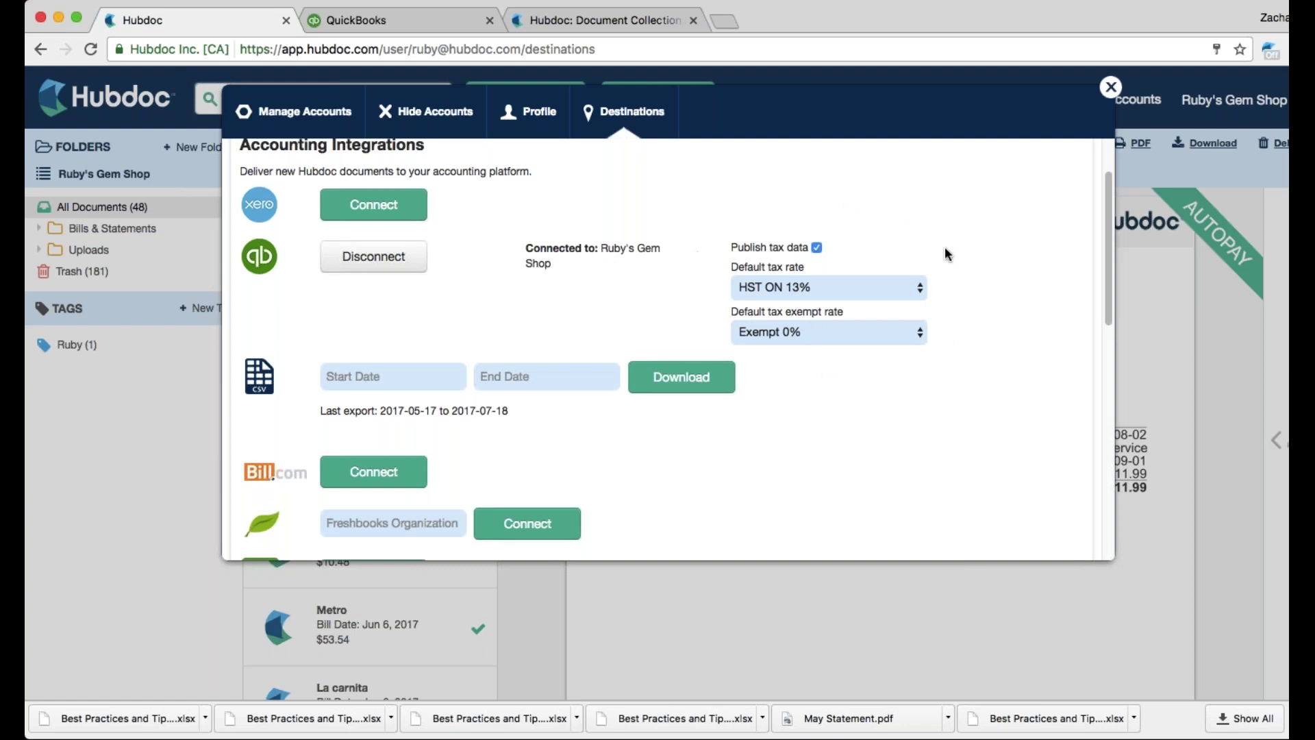
scroll(945, 253, "down", 1)
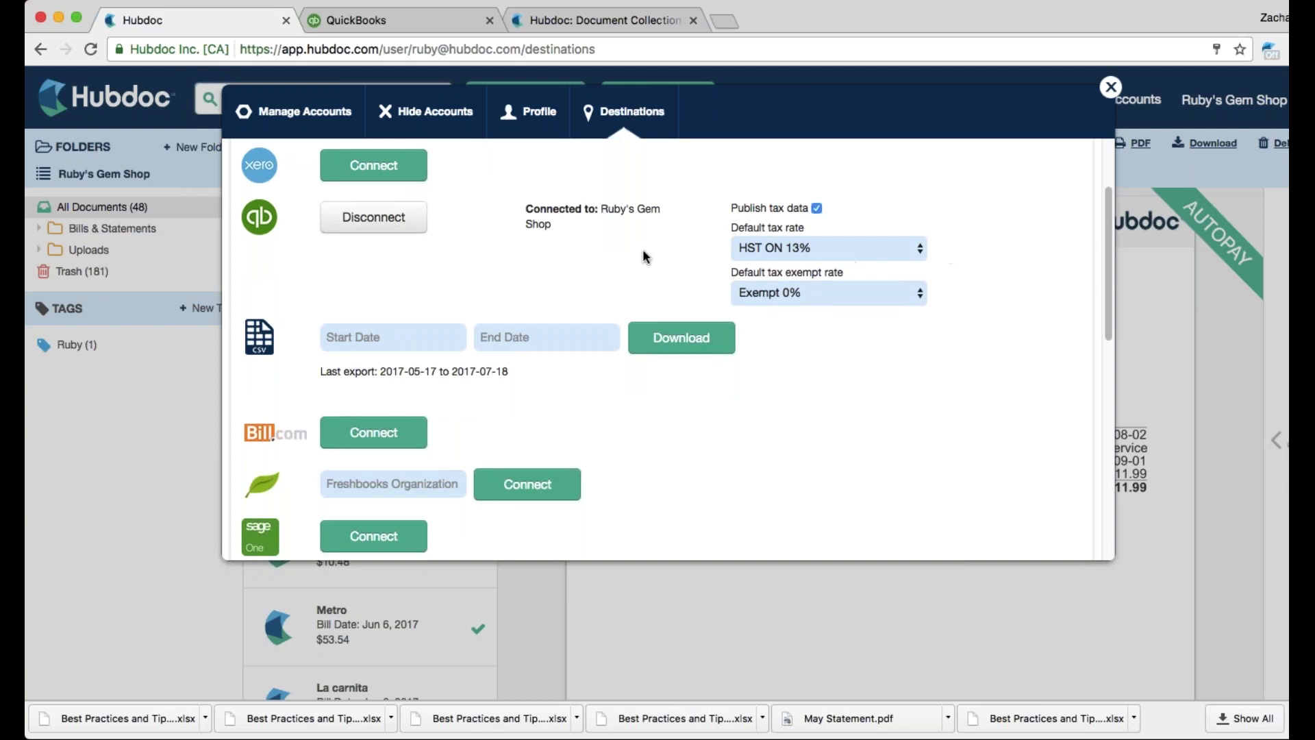
Step: Review the cloud storage and email forwarding options in the Destinations settings, leaving them as they are, and close the settings
scroll(643, 257, "down", 5)
scroll(657, 349, "down", 6)
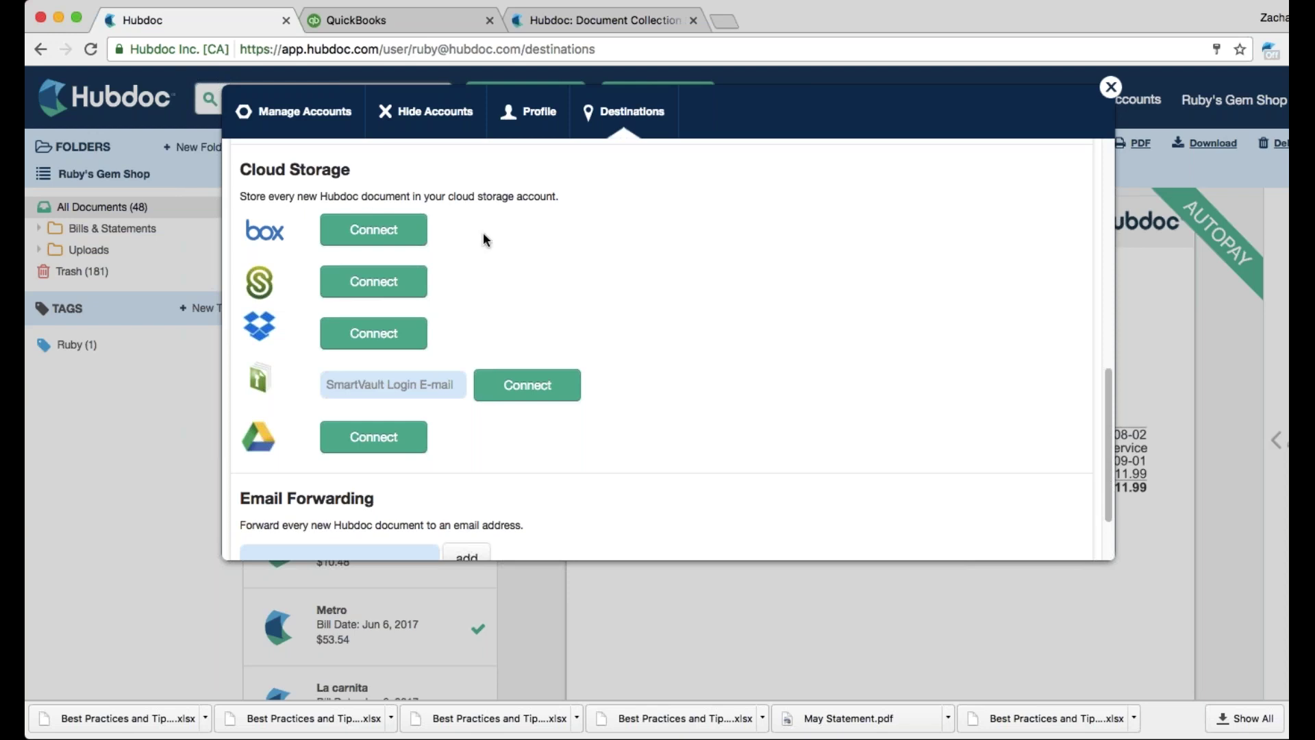
scroll(483, 236, "down", 3)
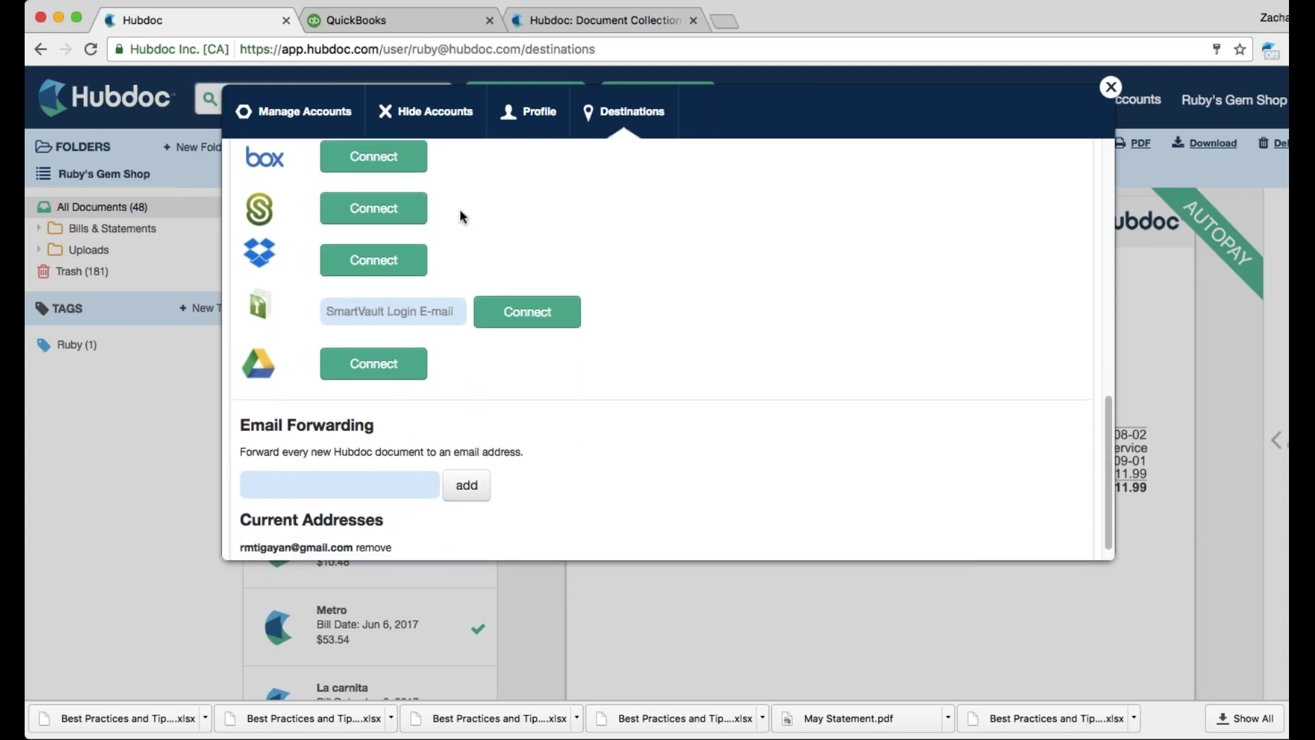
scroll(278, 210, "down", 1)
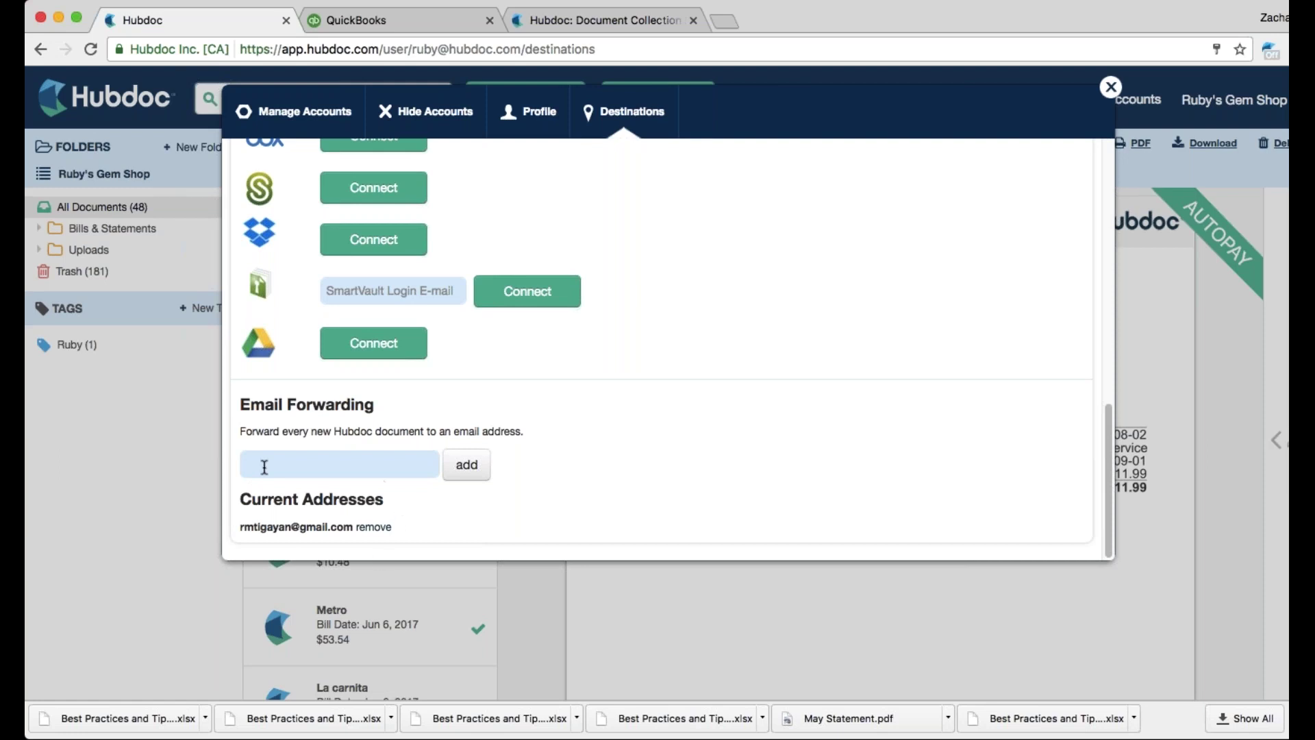
scroll(310, 469, "up", 1)
scroll(310, 469, "up", 3)
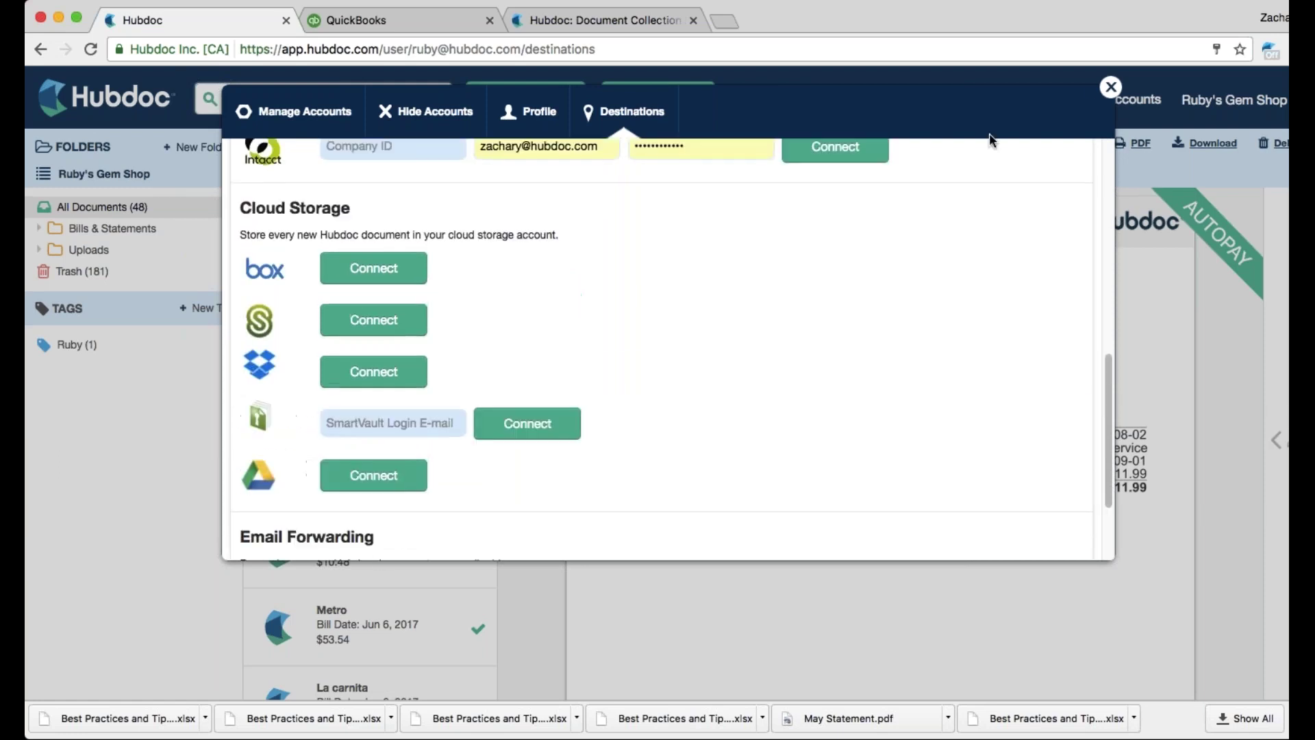
left_click(1111, 87)
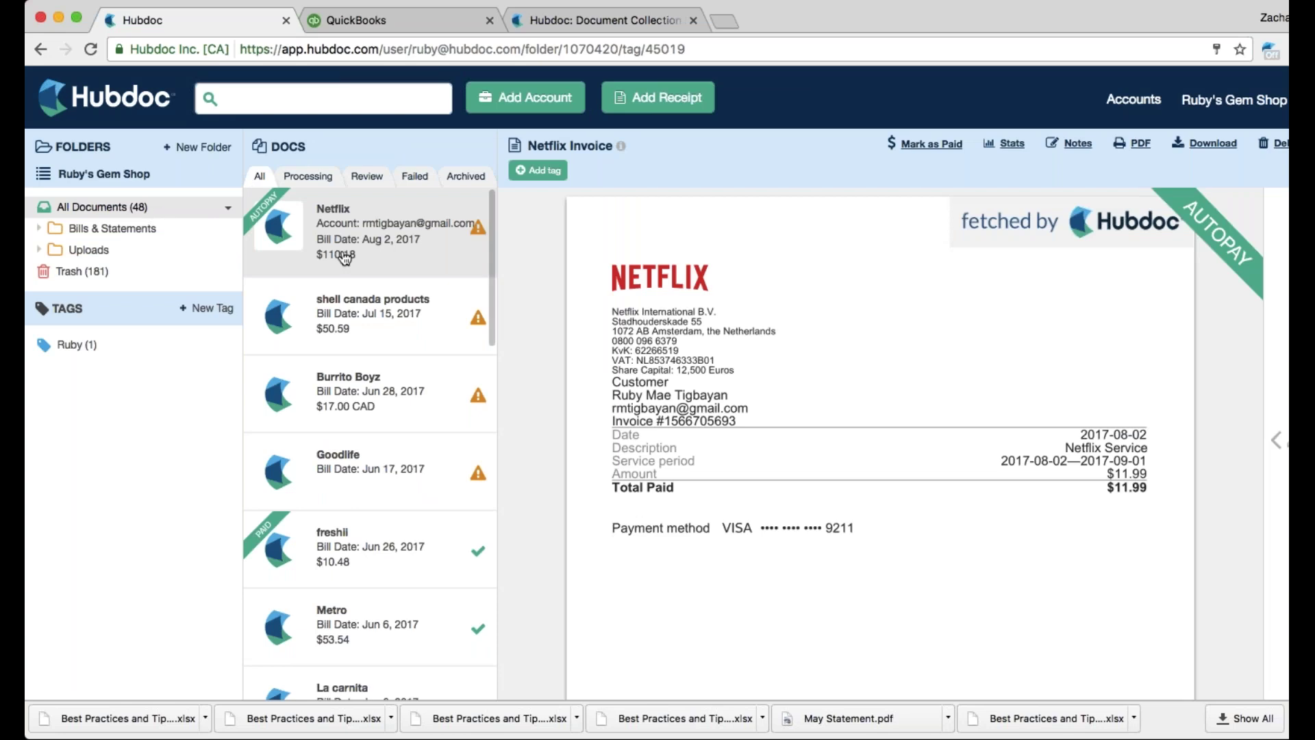
Step: Open the La carnita receipt dated Jun 6, 2017 and look through its full image
scroll(388, 293, "down", 5)
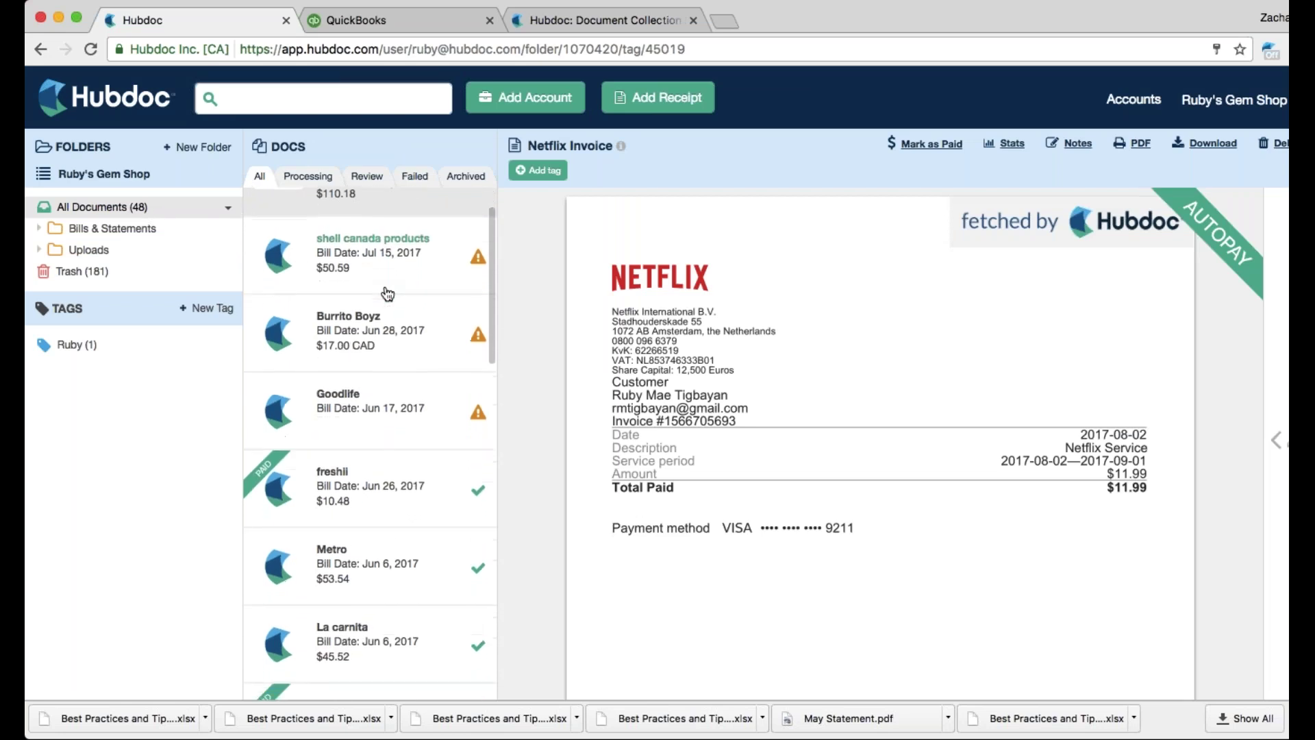
scroll(388, 293, "down", 1)
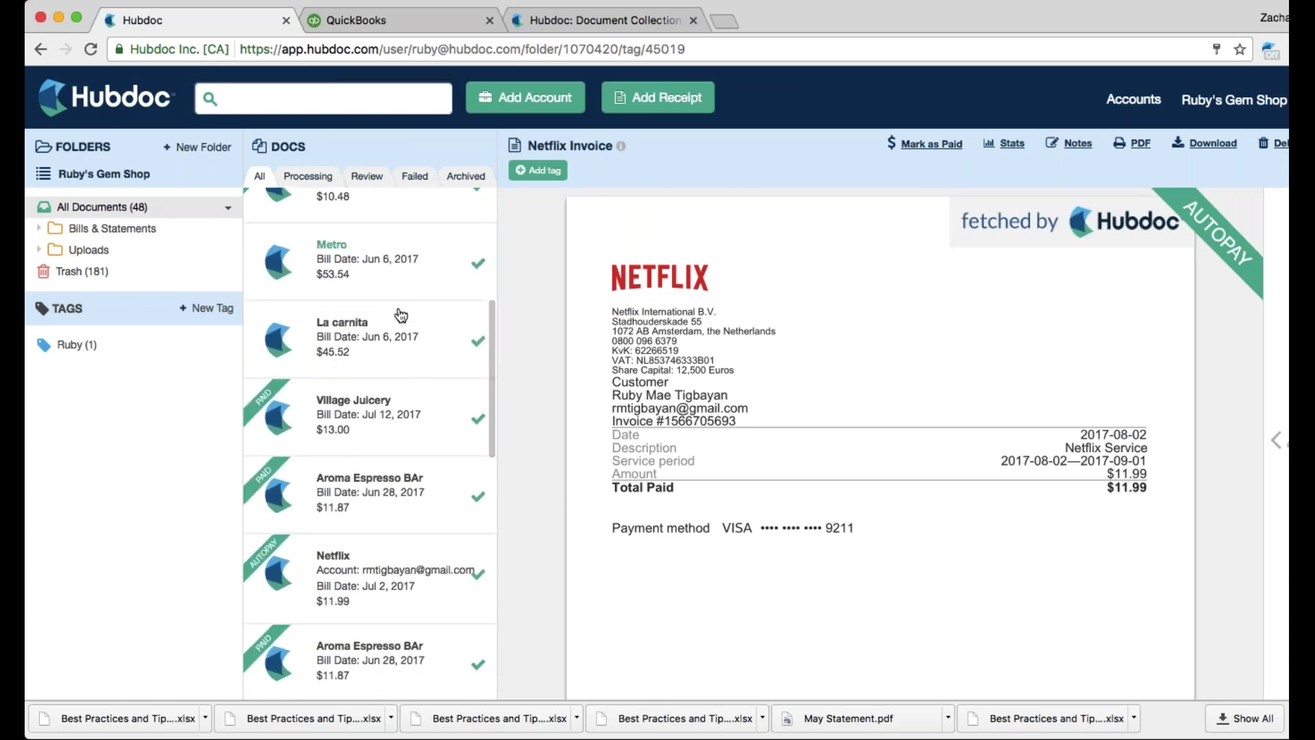
left_click(421, 339)
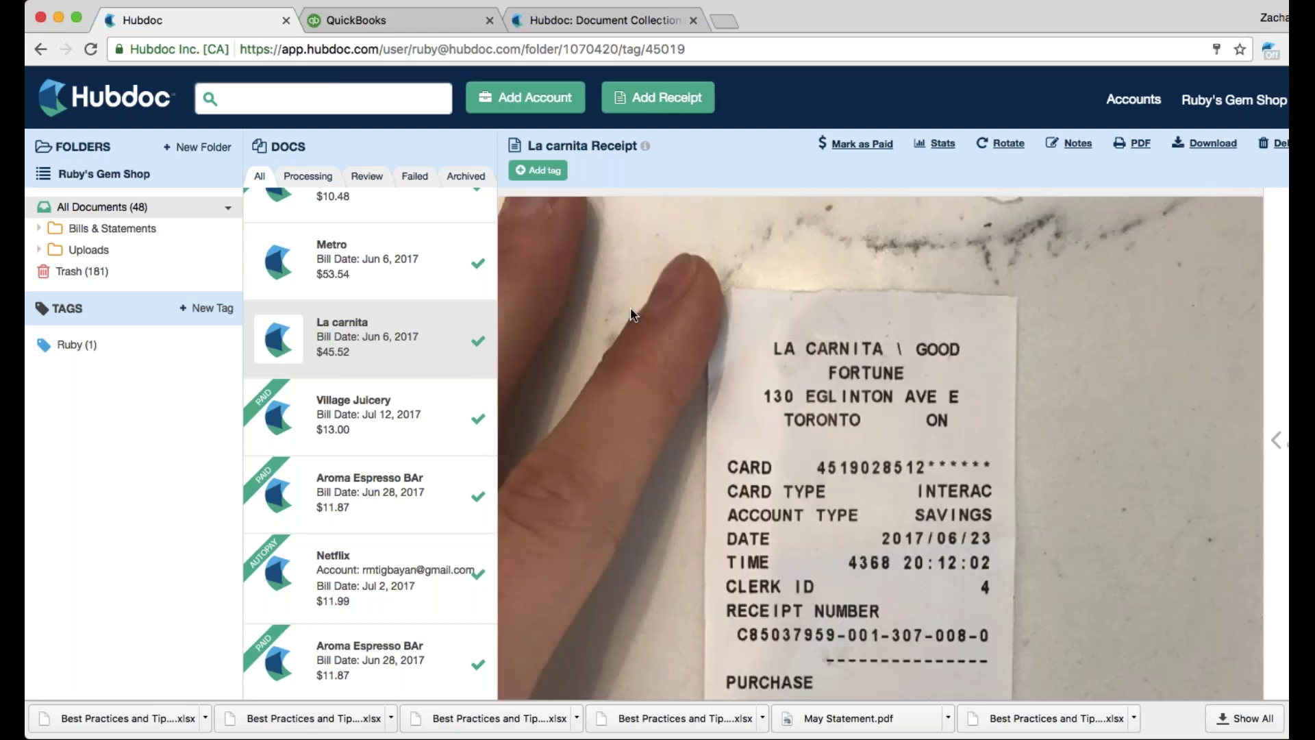
scroll(631, 314, "down", 3)
scroll(631, 314, "down", 5)
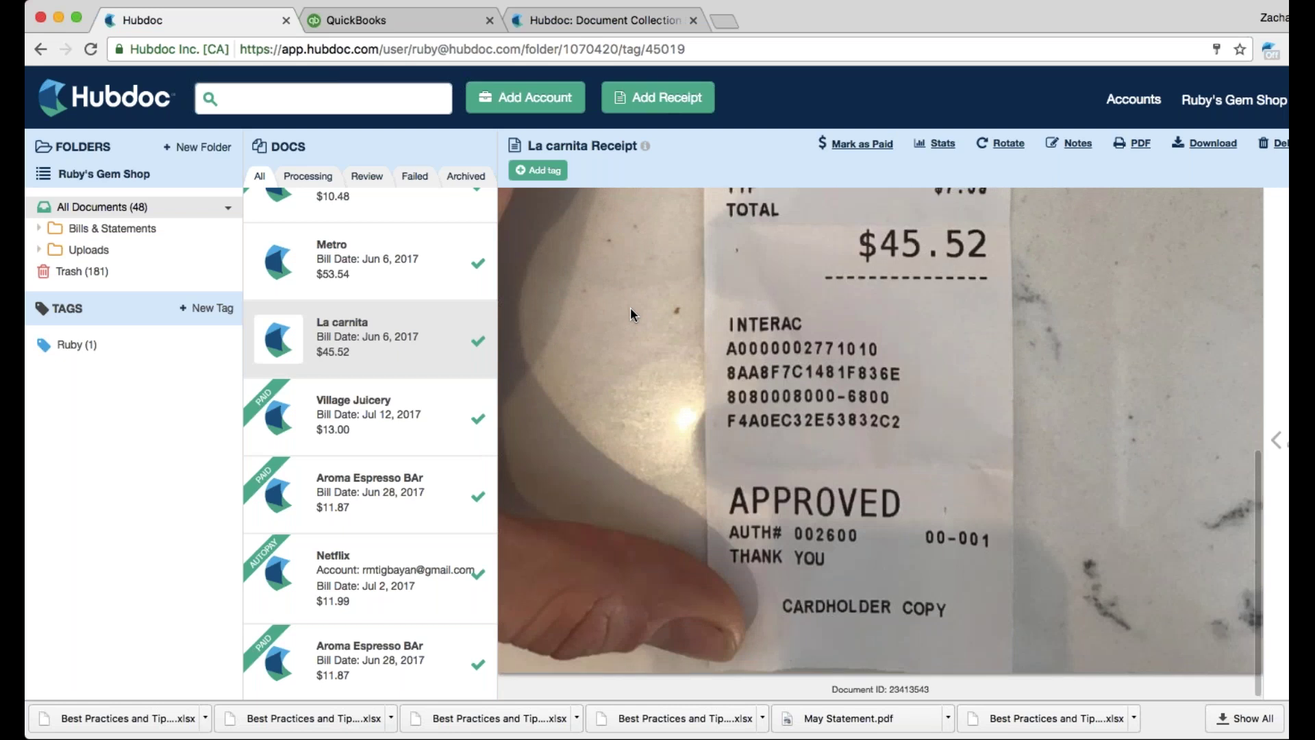
scroll(631, 314, "up", 5)
scroll(633, 313, "up", 4)
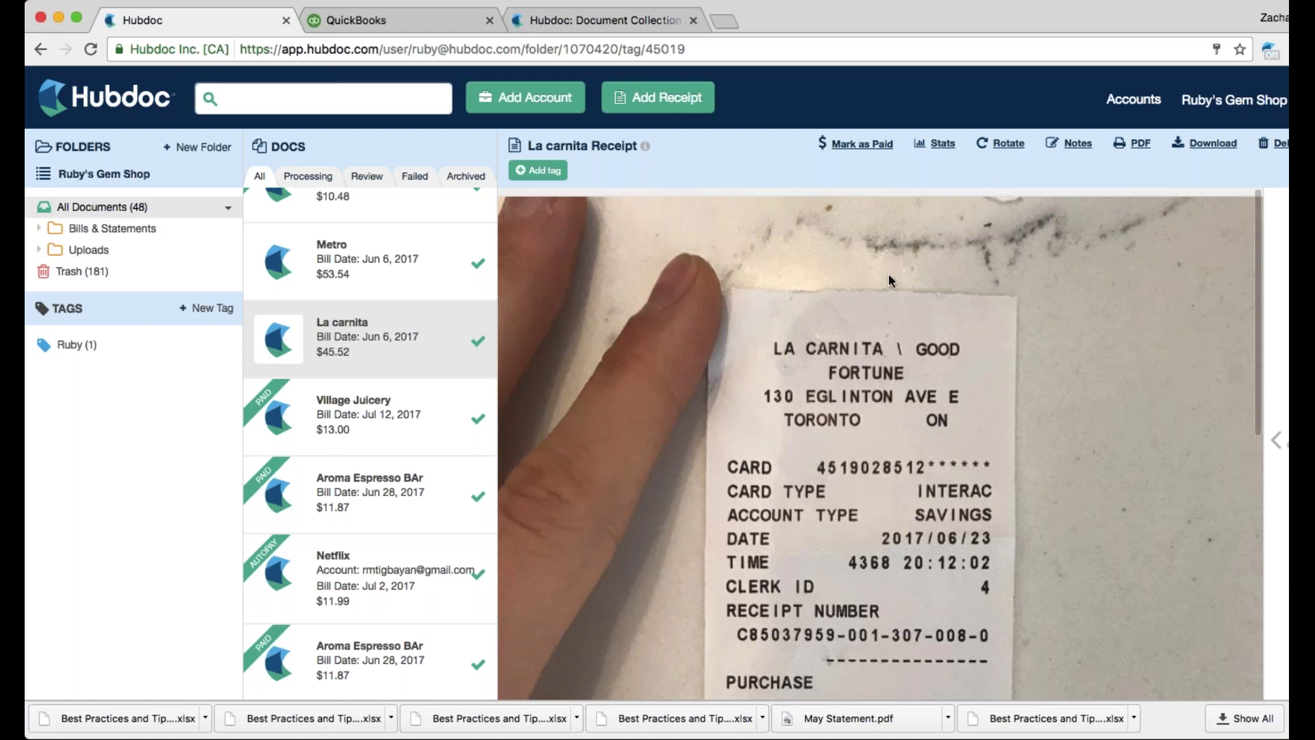
Step: Show the La carnita receipt's data and review its details, amount, tax, paid status and publishing destinations
left_click(1275, 440)
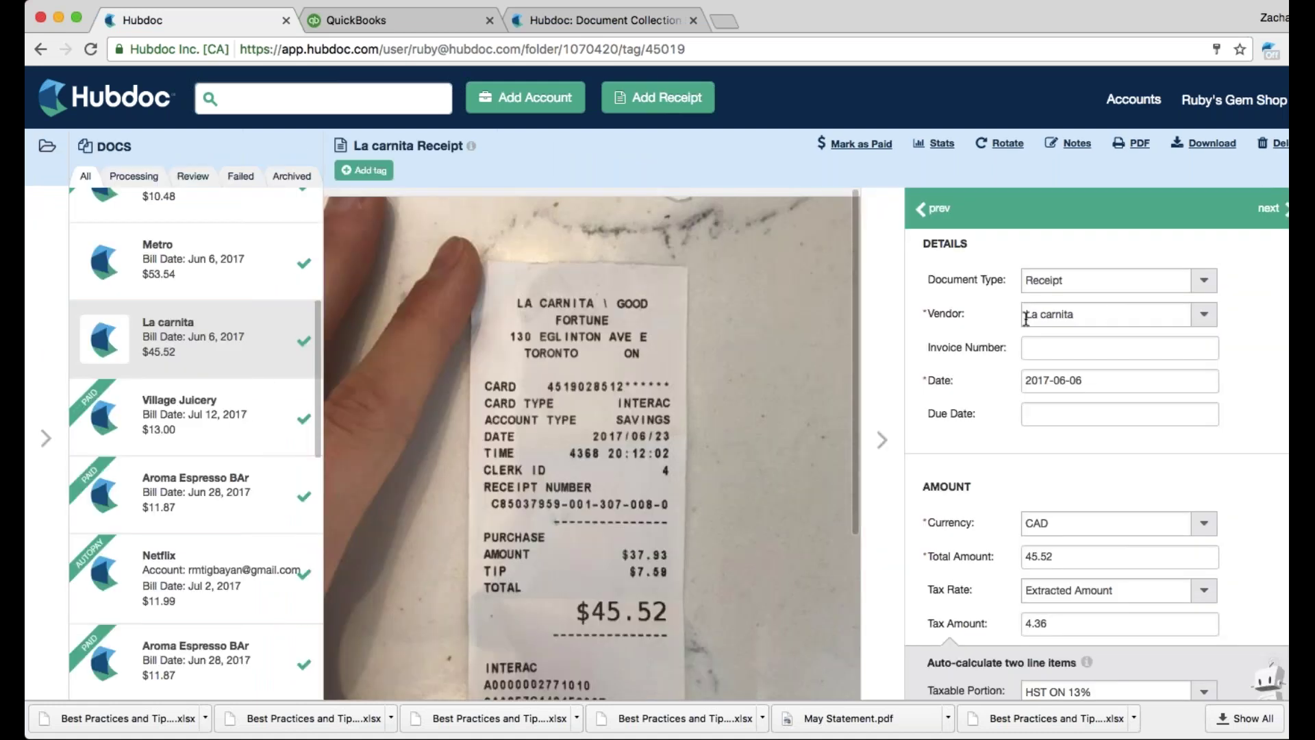
scroll(981, 411, "down", 1)
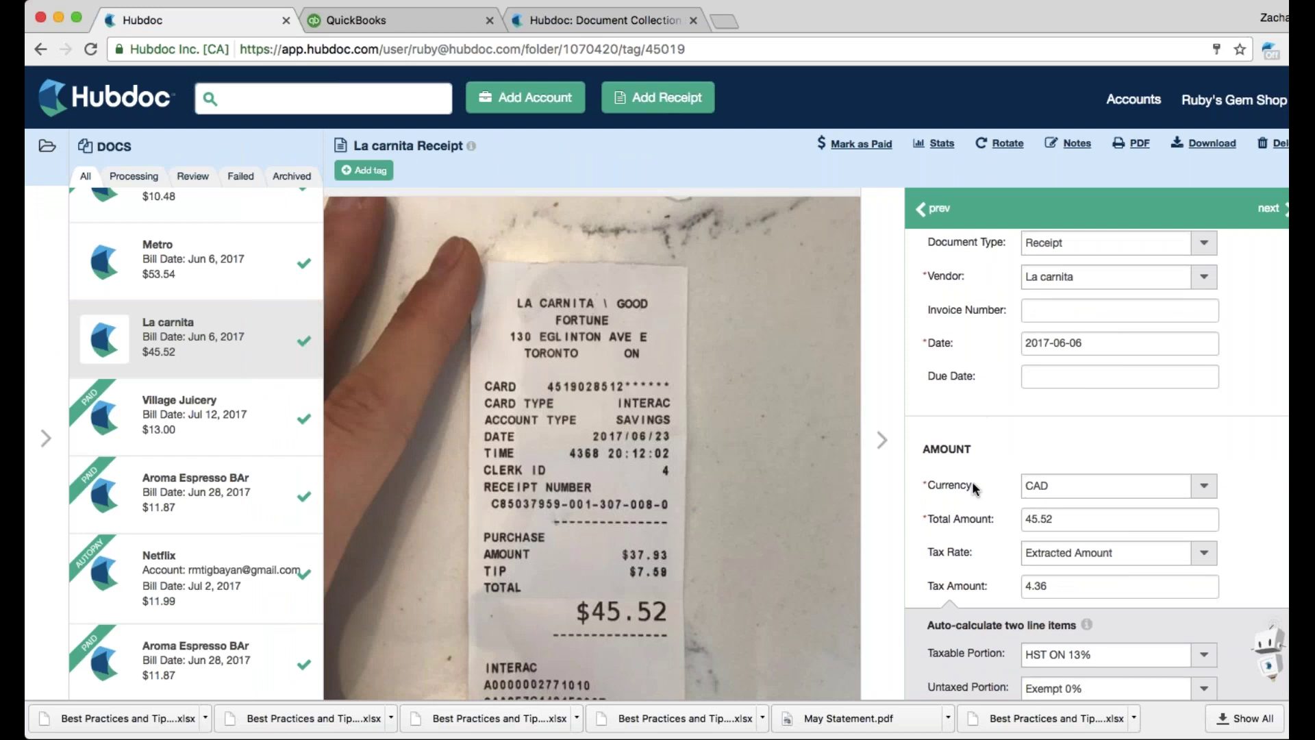
scroll(956, 507, "down", 5)
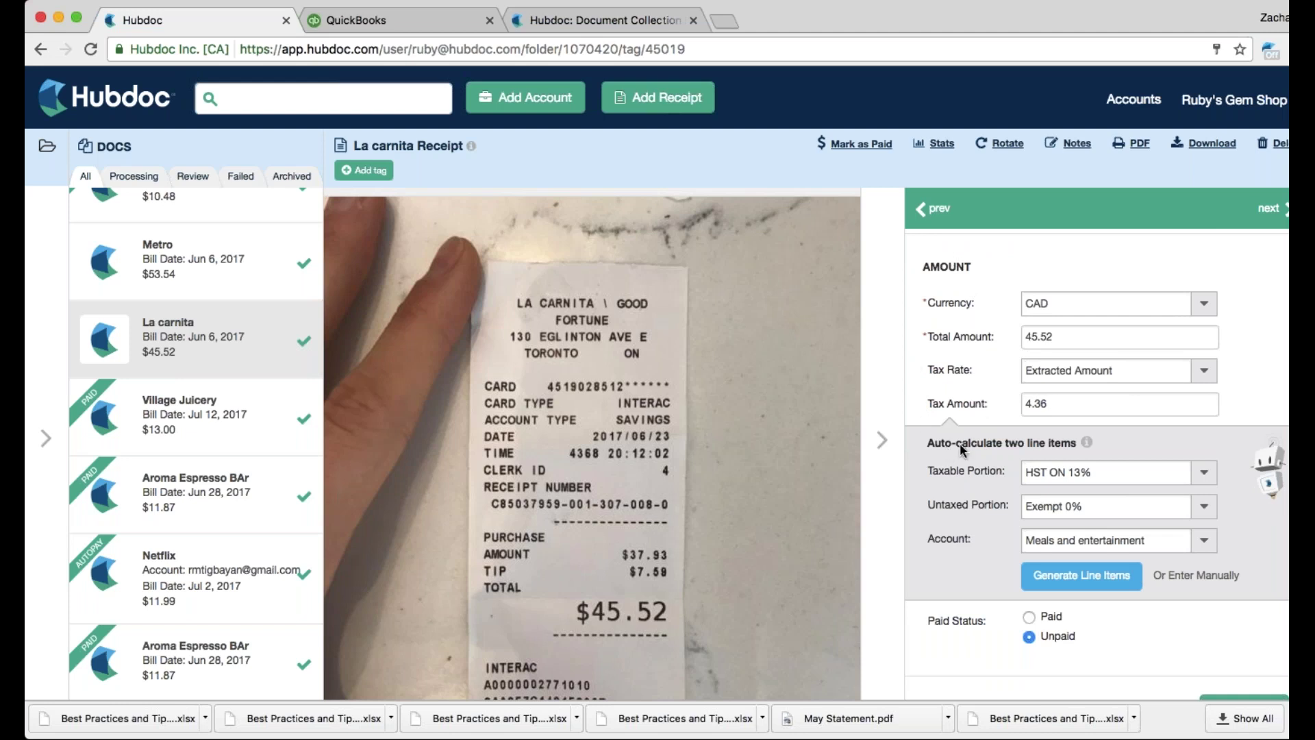
scroll(986, 440, "down", 1)
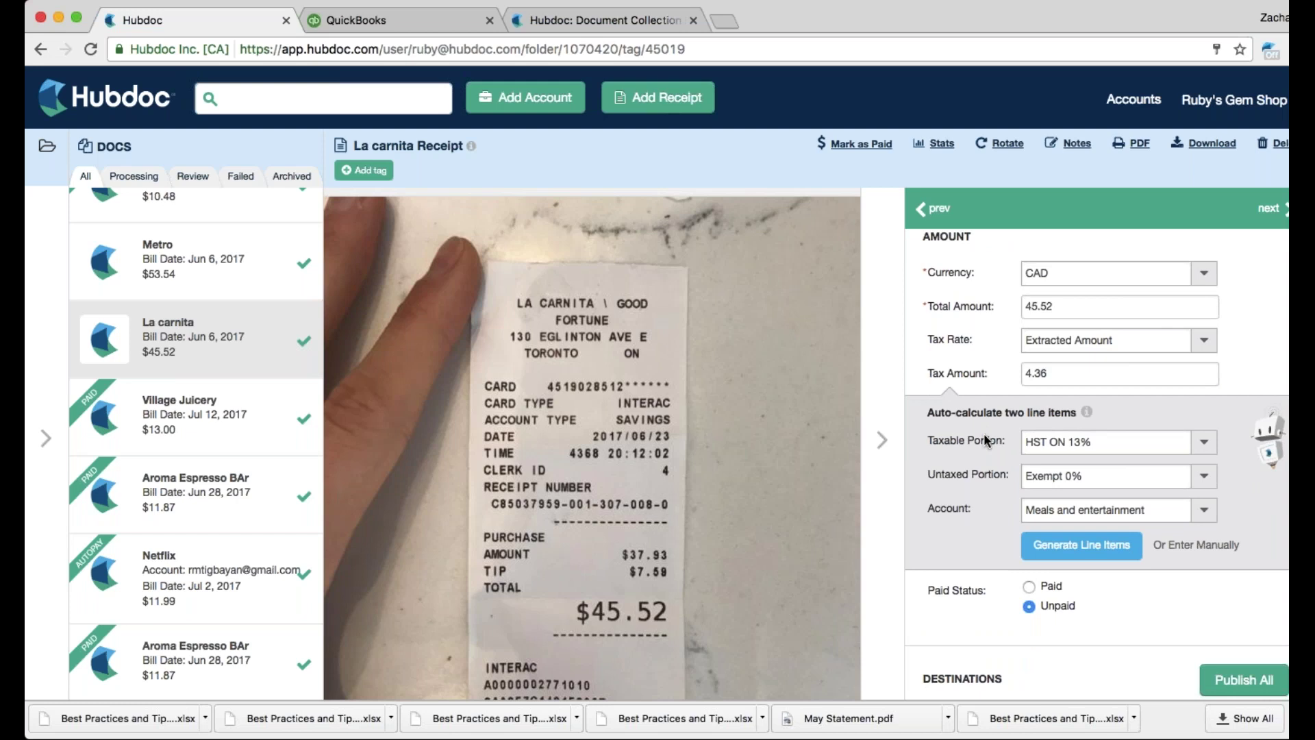
scroll(984, 435, "down", 7)
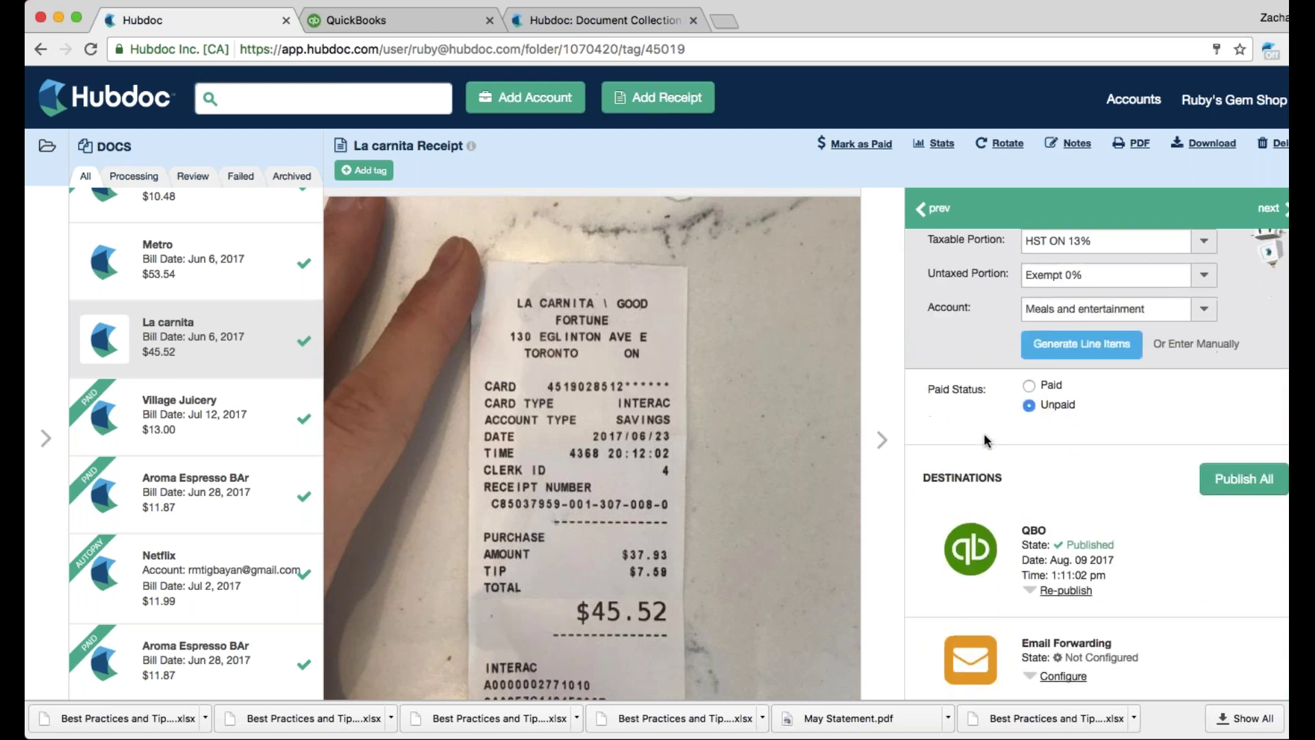
scroll(986, 440, "down", 4)
Step: Expand the QBO re-publish settings of the La carnita receipt and review its publishing fields and line items
left_click(1065, 473)
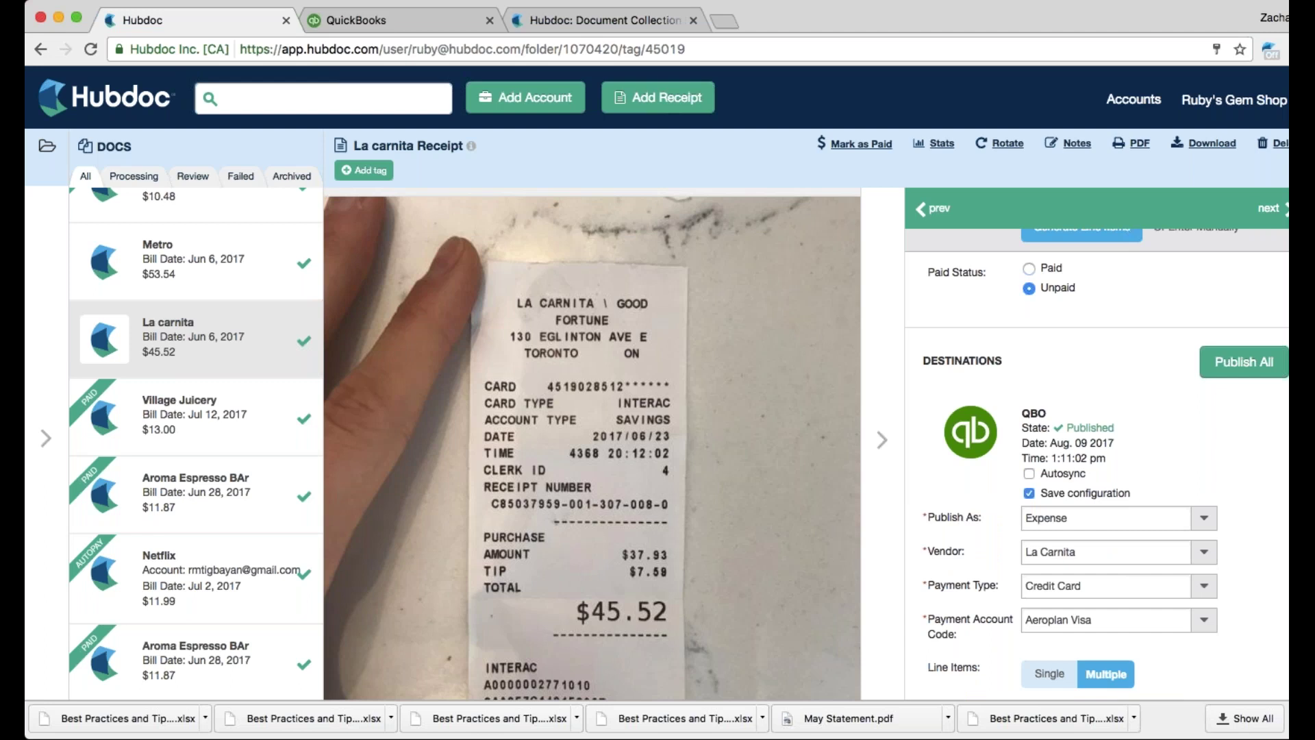
scroll(934, 463, "down", 6)
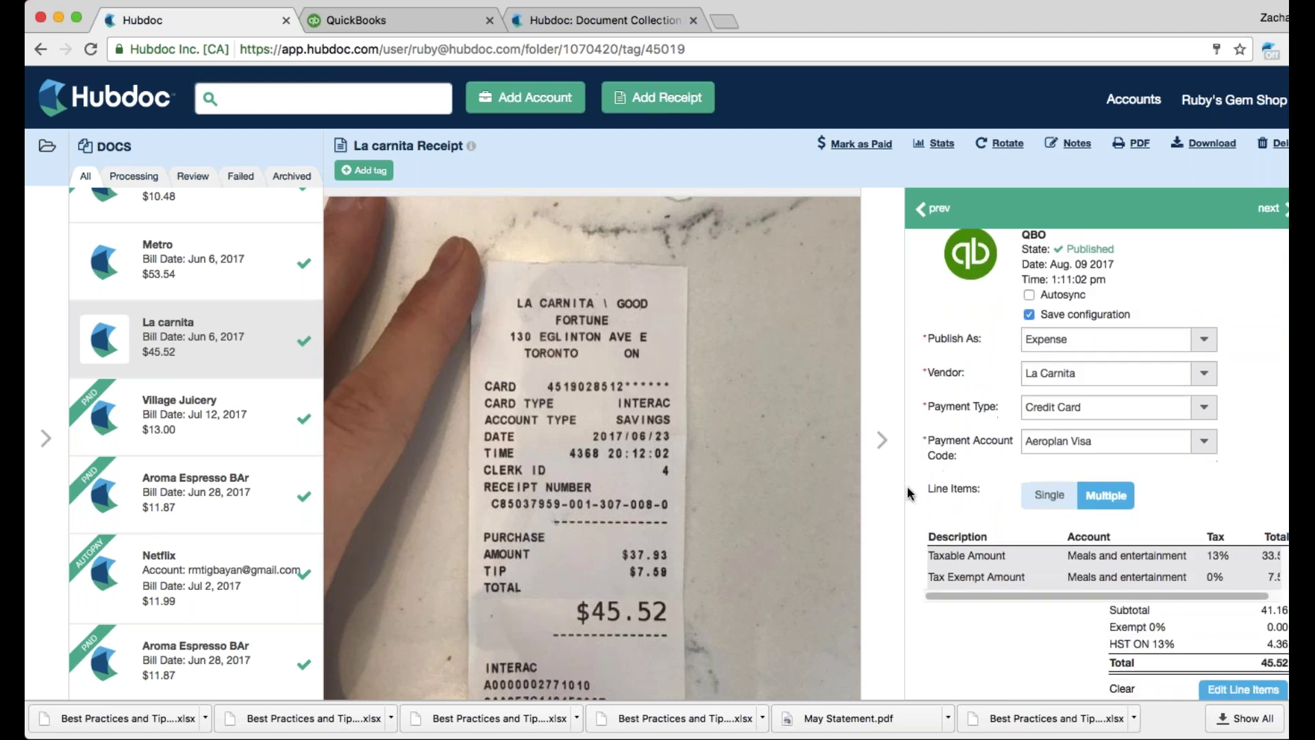
scroll(948, 560, "right", 2)
scroll(942, 608, "left", 2)
scroll(943, 608, "up", 1)
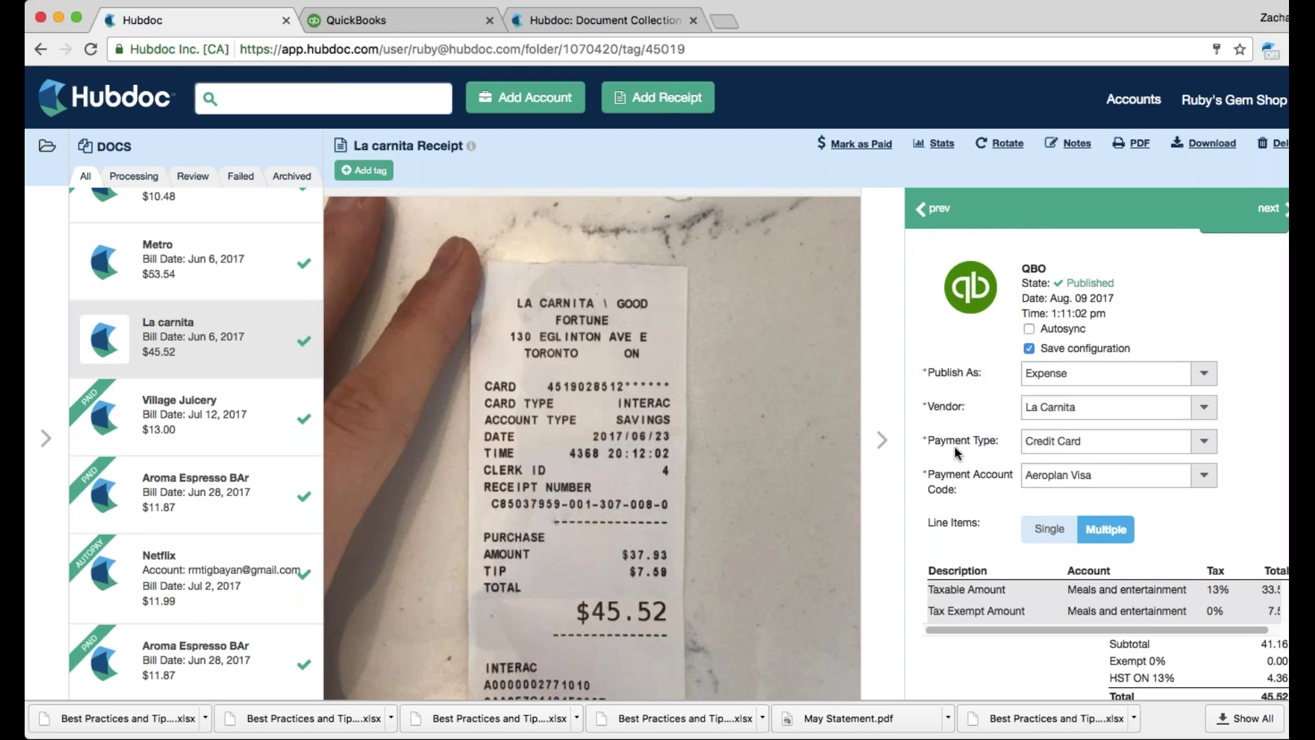
Step: View the available QBO vendors without changing the selection, and review the remaining publishing configuration down to the line item totals
left_click(1041, 407)
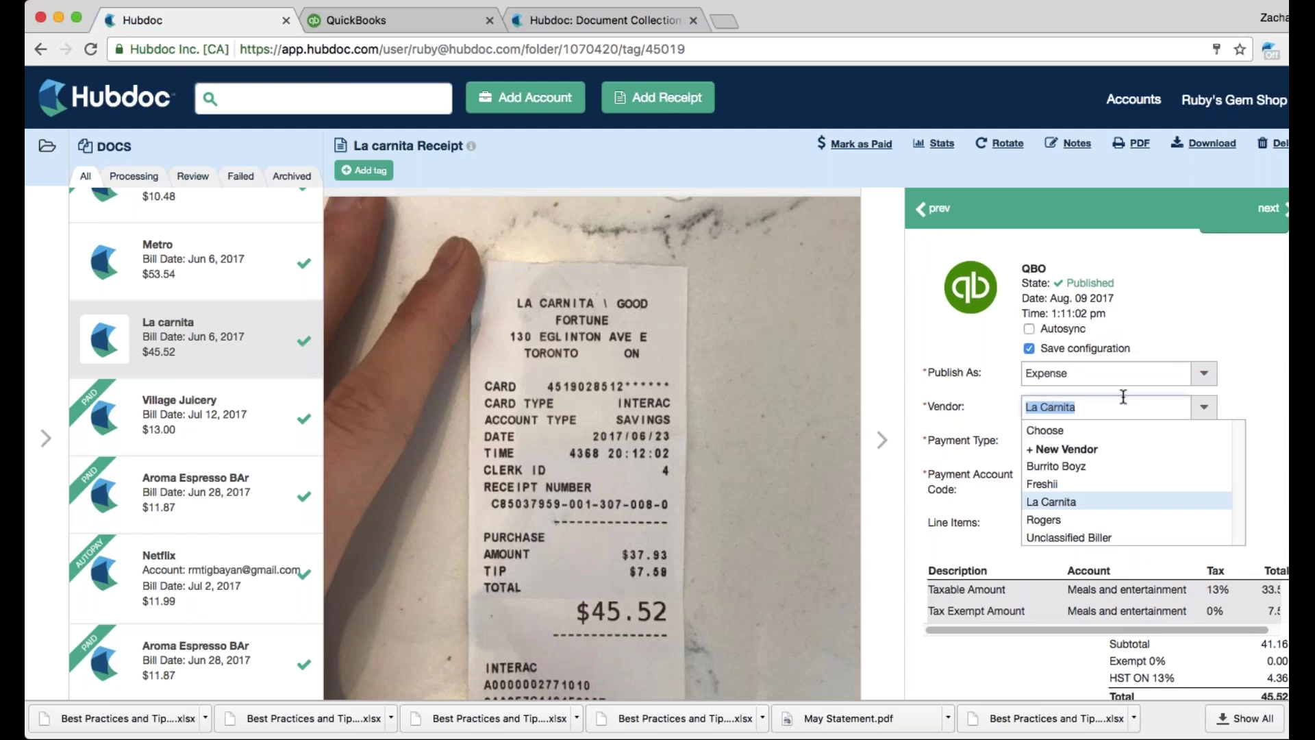
left_click(1268, 374)
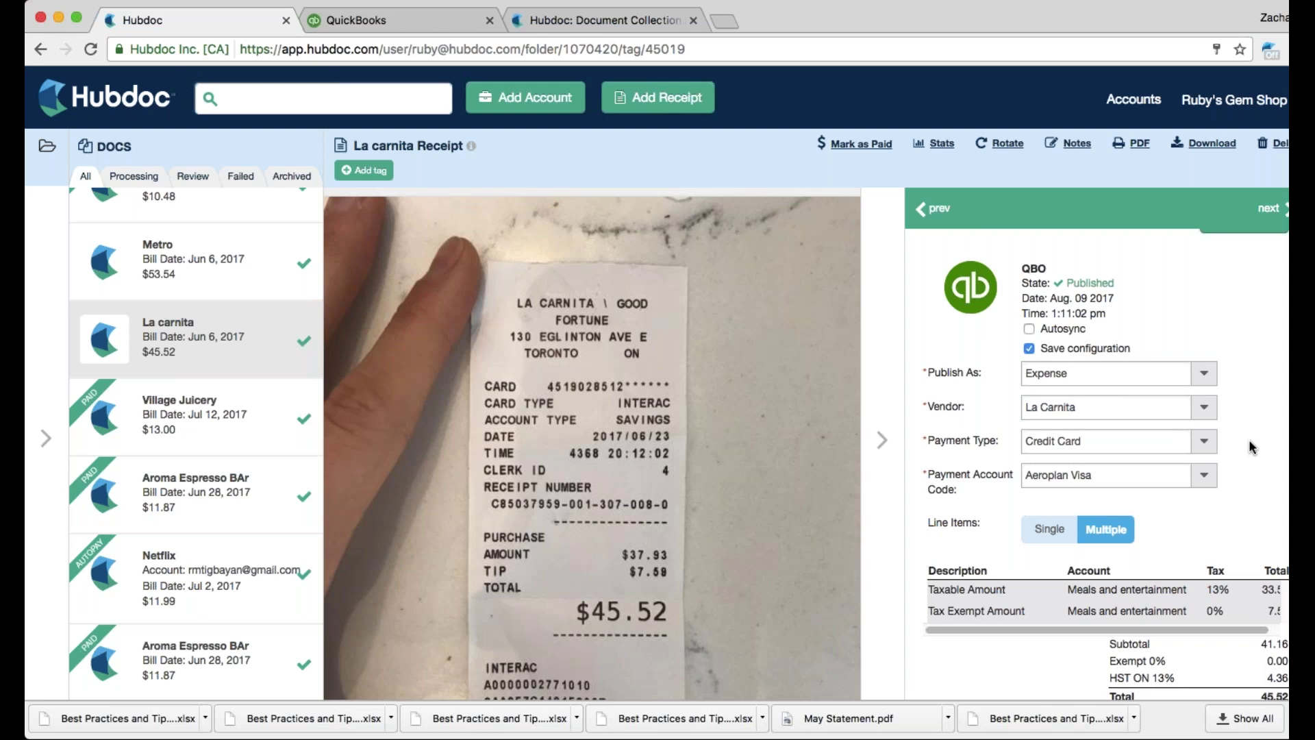
scroll(1247, 438, "down", 5)
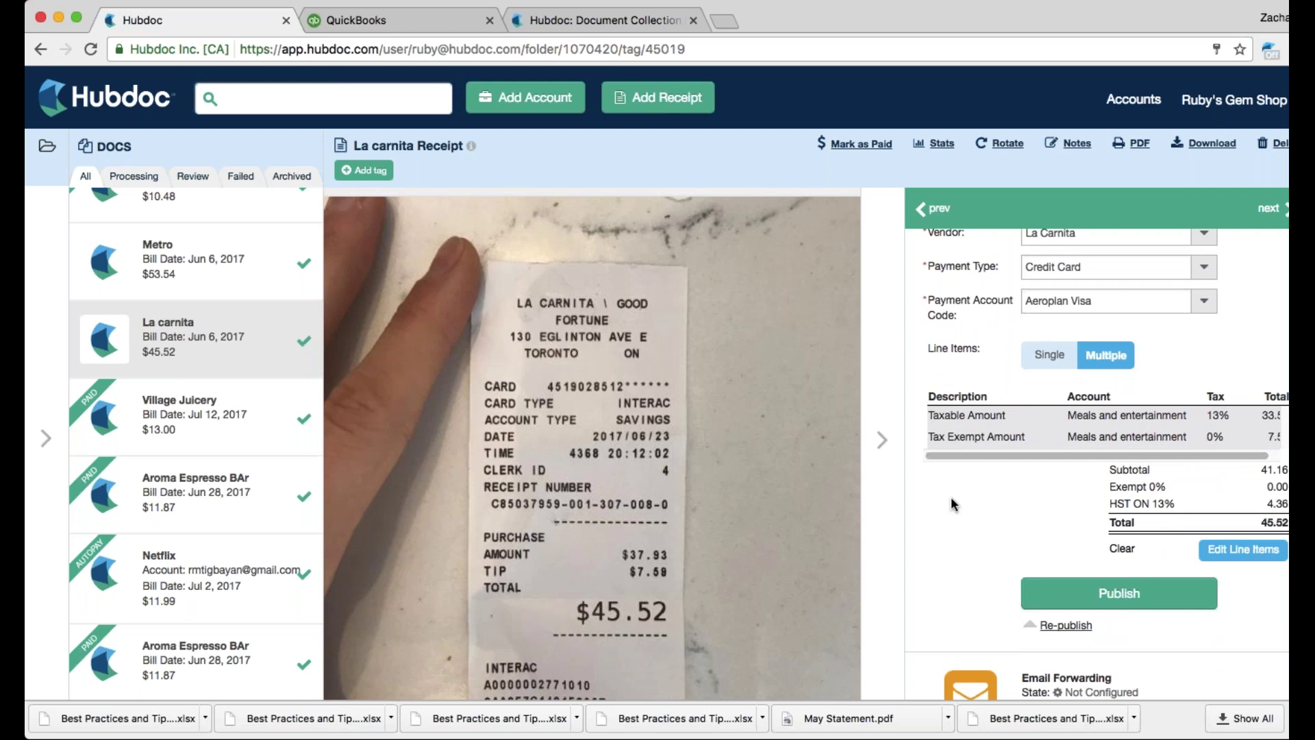
scroll(950, 495, "up", 6)
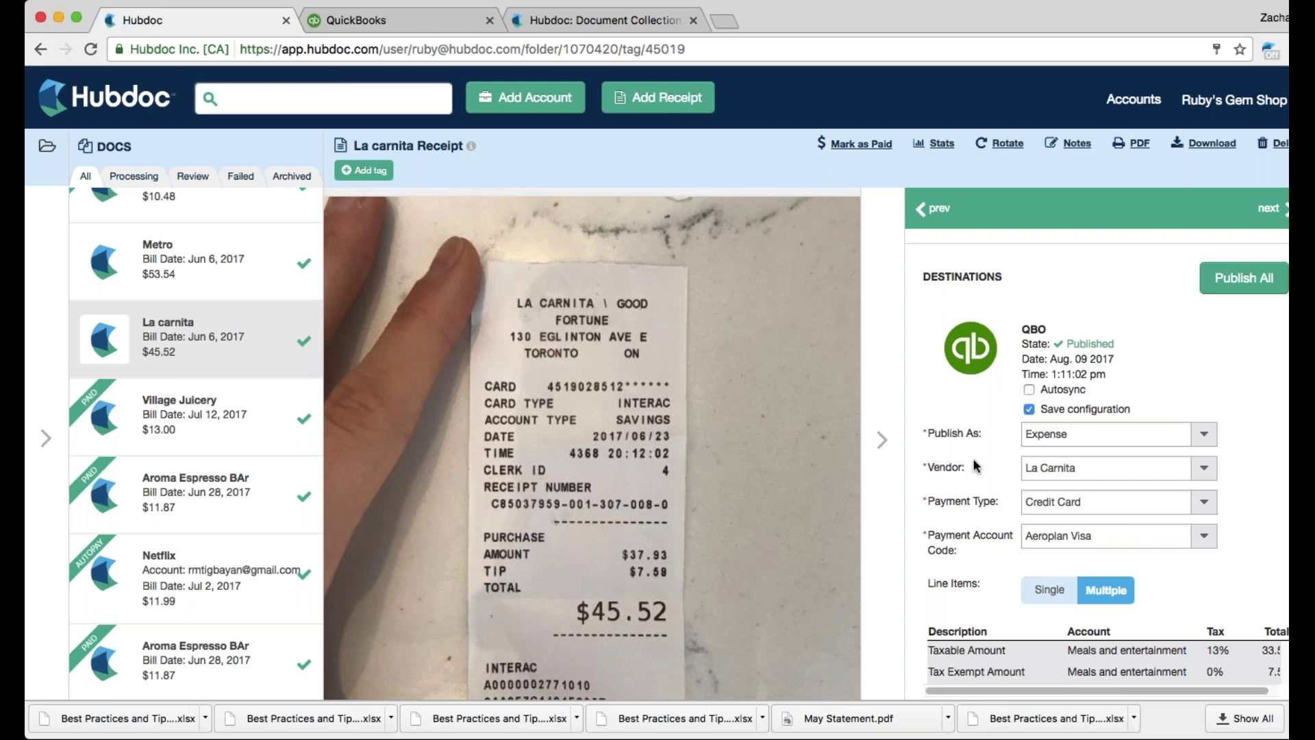
scroll(973, 462, "down", 1)
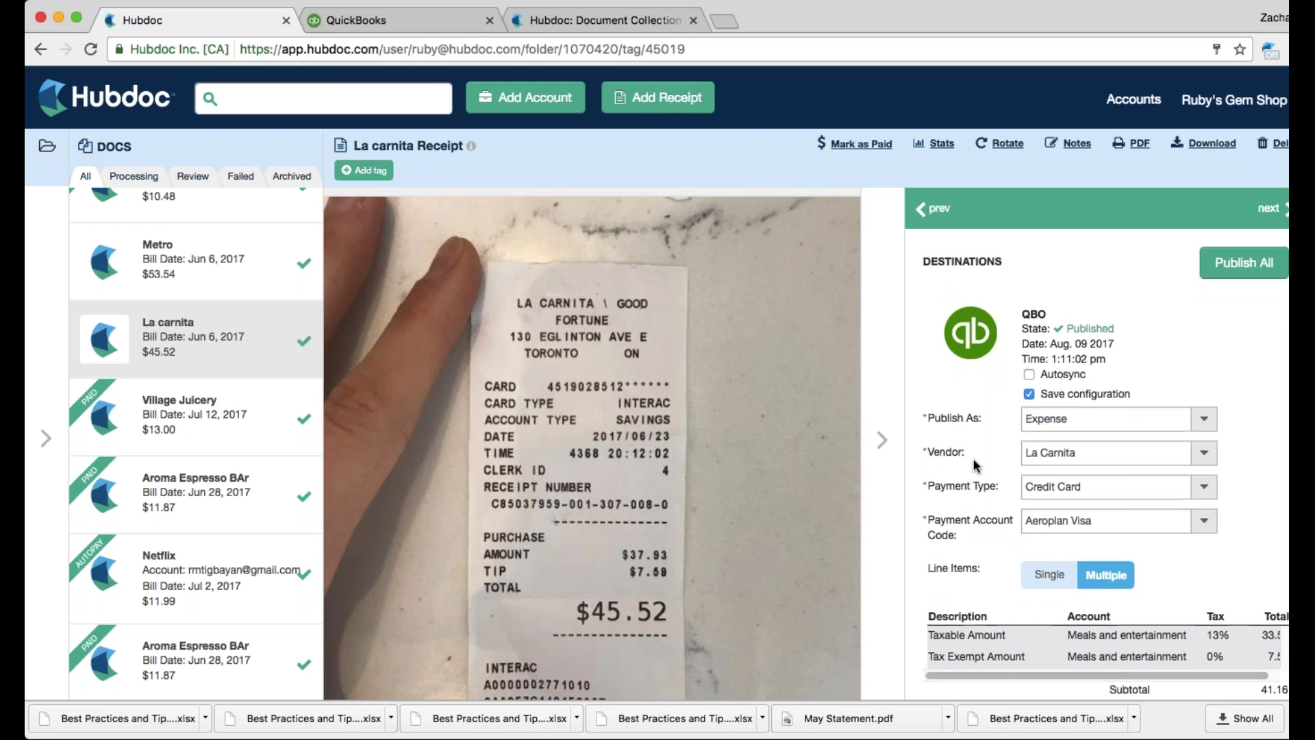
Step: Review the La carnita receipt's QBO autosync option, saved configuration and publishing fields down to the line item totals
scroll(973, 457, "down", 1)
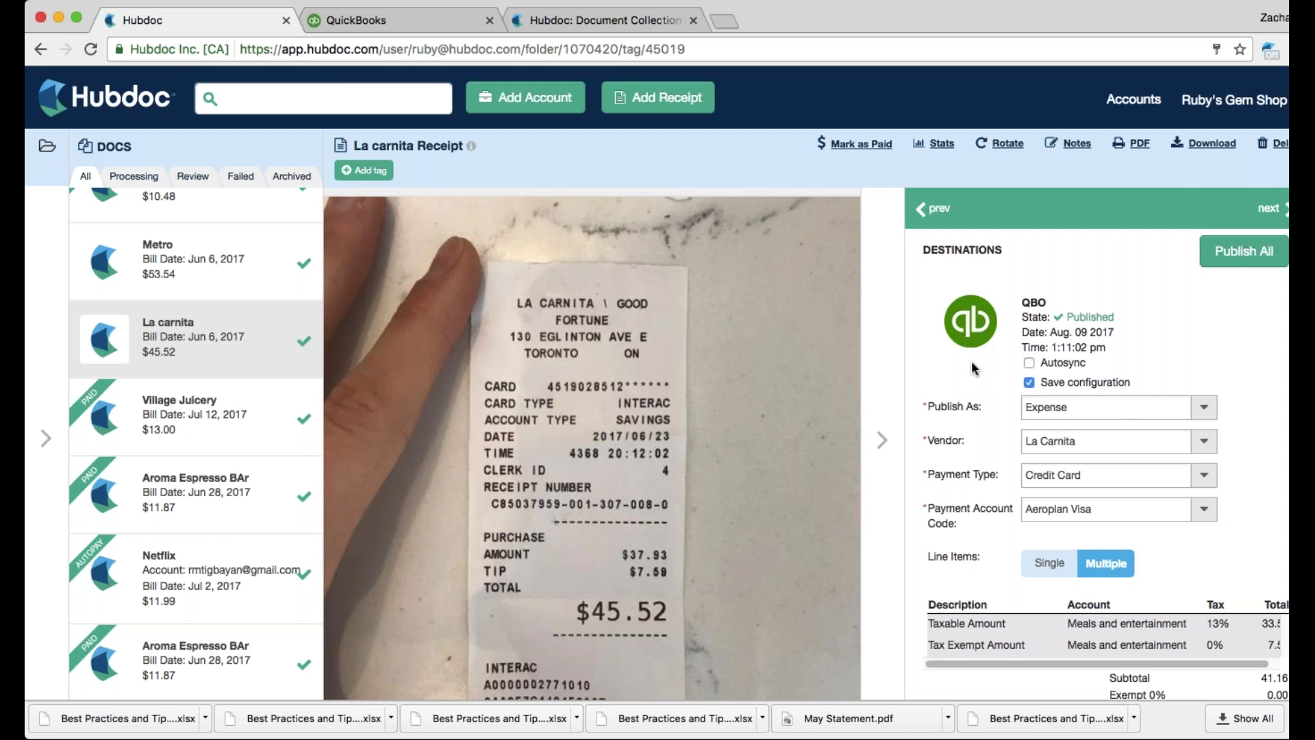
left_click(1030, 364)
left_click(1030, 364)
scroll(959, 363, "down", 3)
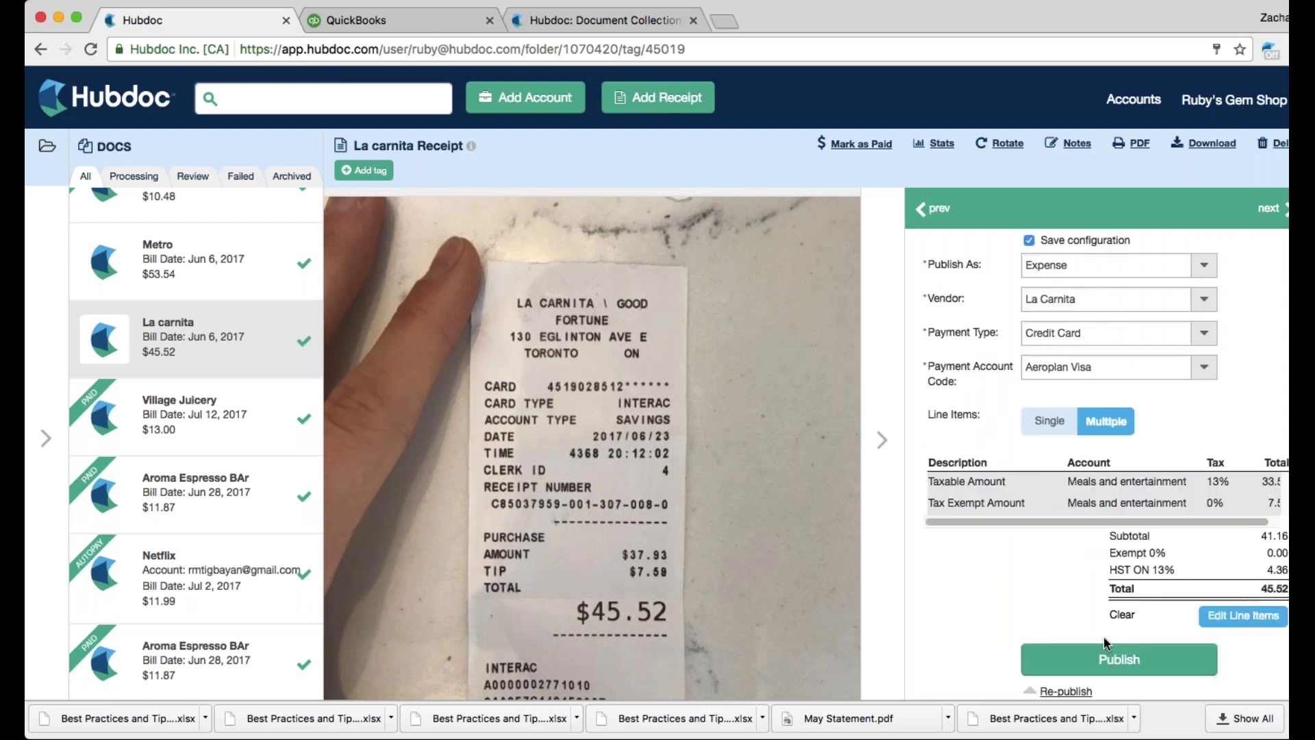
left_click(1106, 651)
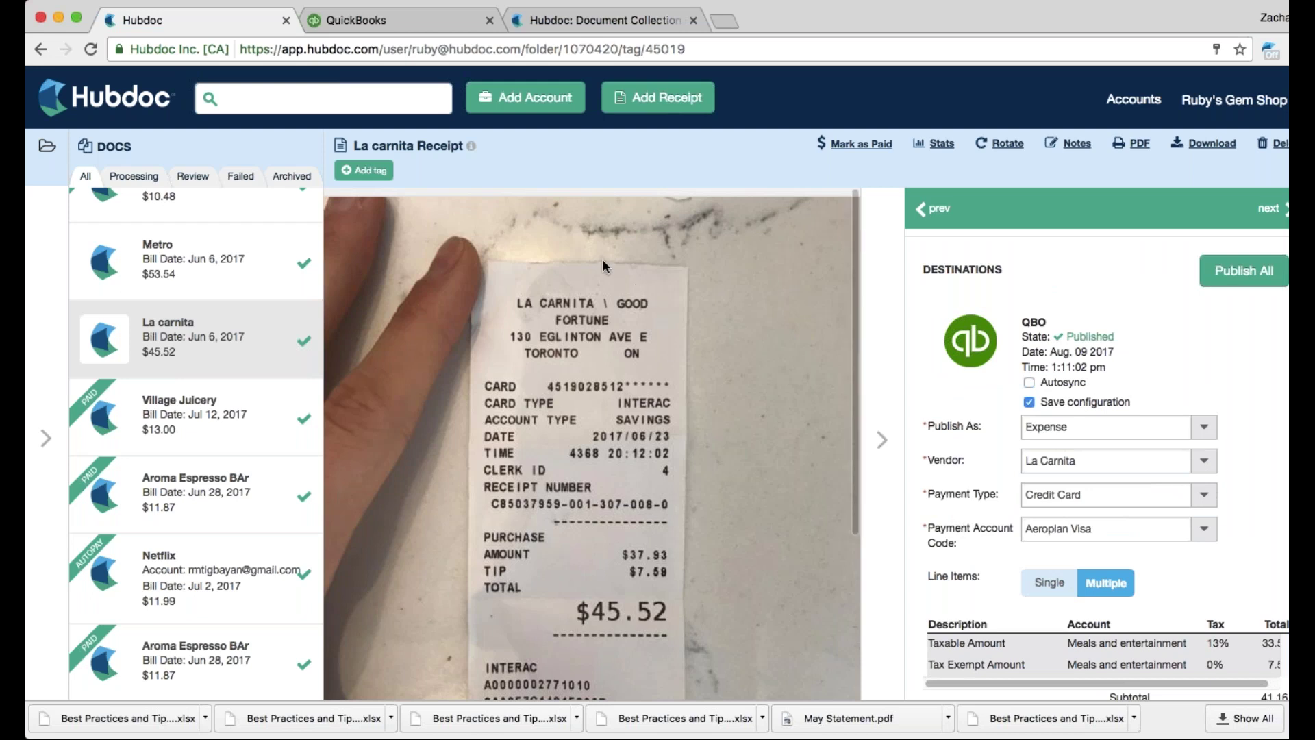
Step: Switch to QuickBooks and open the La Carnita expense dated 06/06/2017 from the expense transactions
left_click(363, 22)
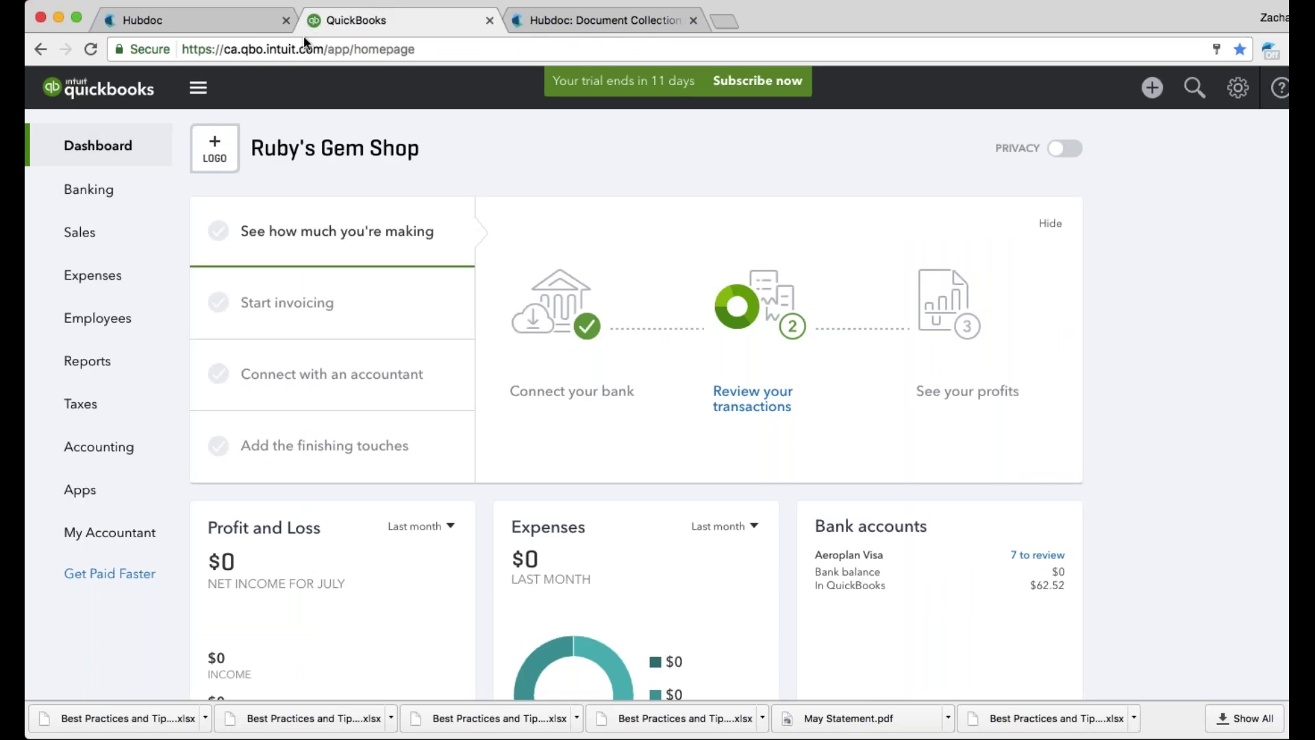
left_click(121, 279)
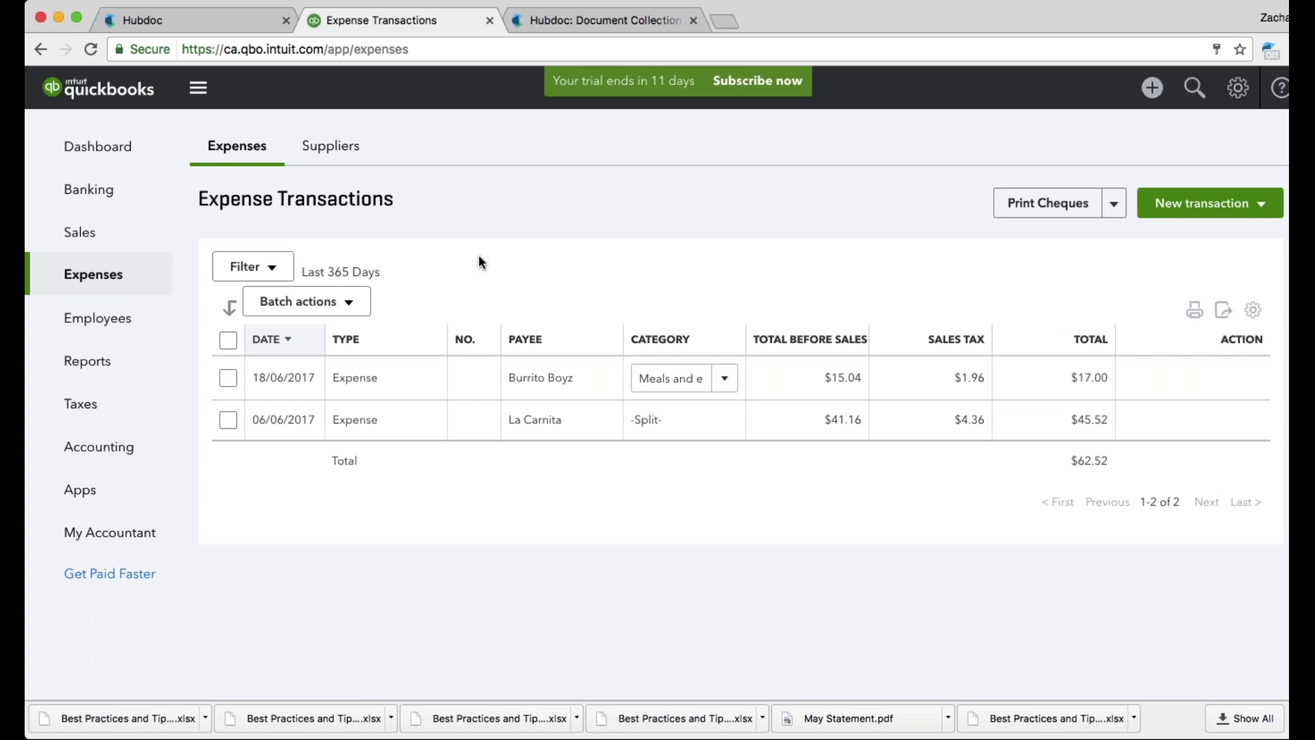
left_click(407, 428)
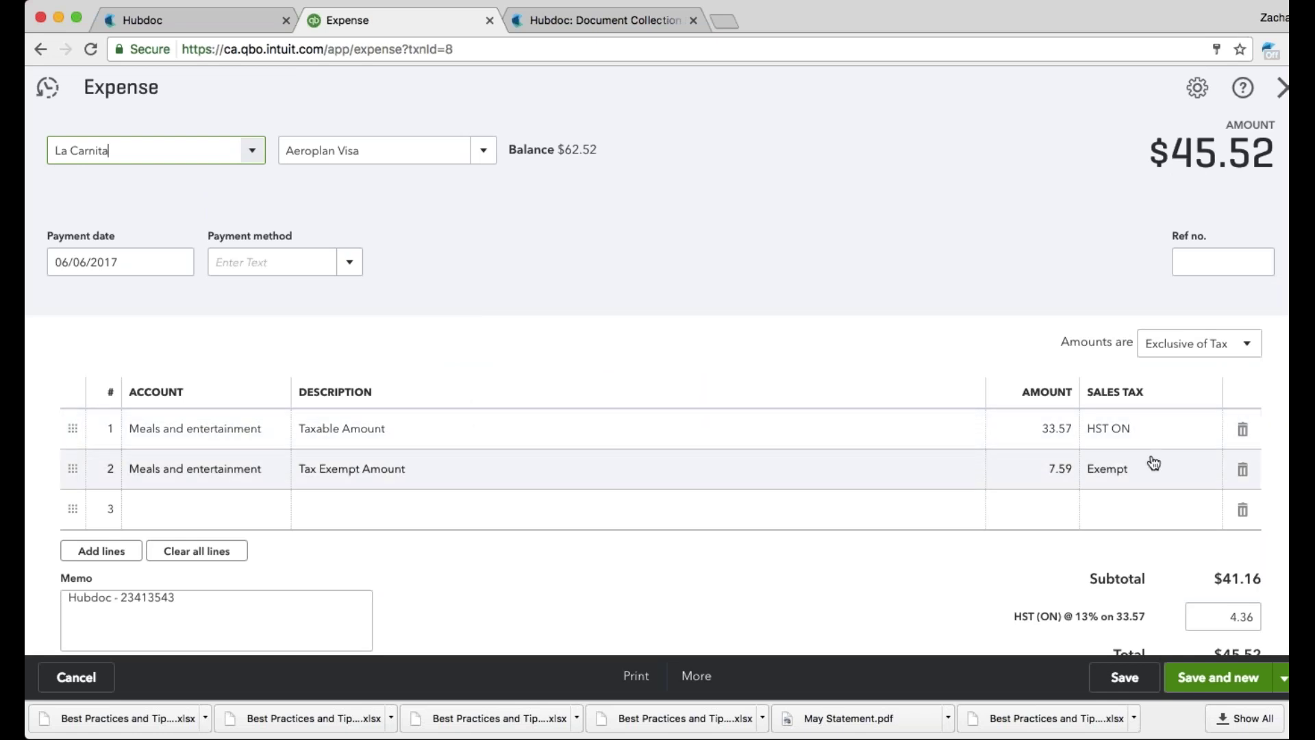
Step: Review the expense's line items, tax and totals, and view the attached La Carnita receipt image before closing it
scroll(332, 421, "down", 1)
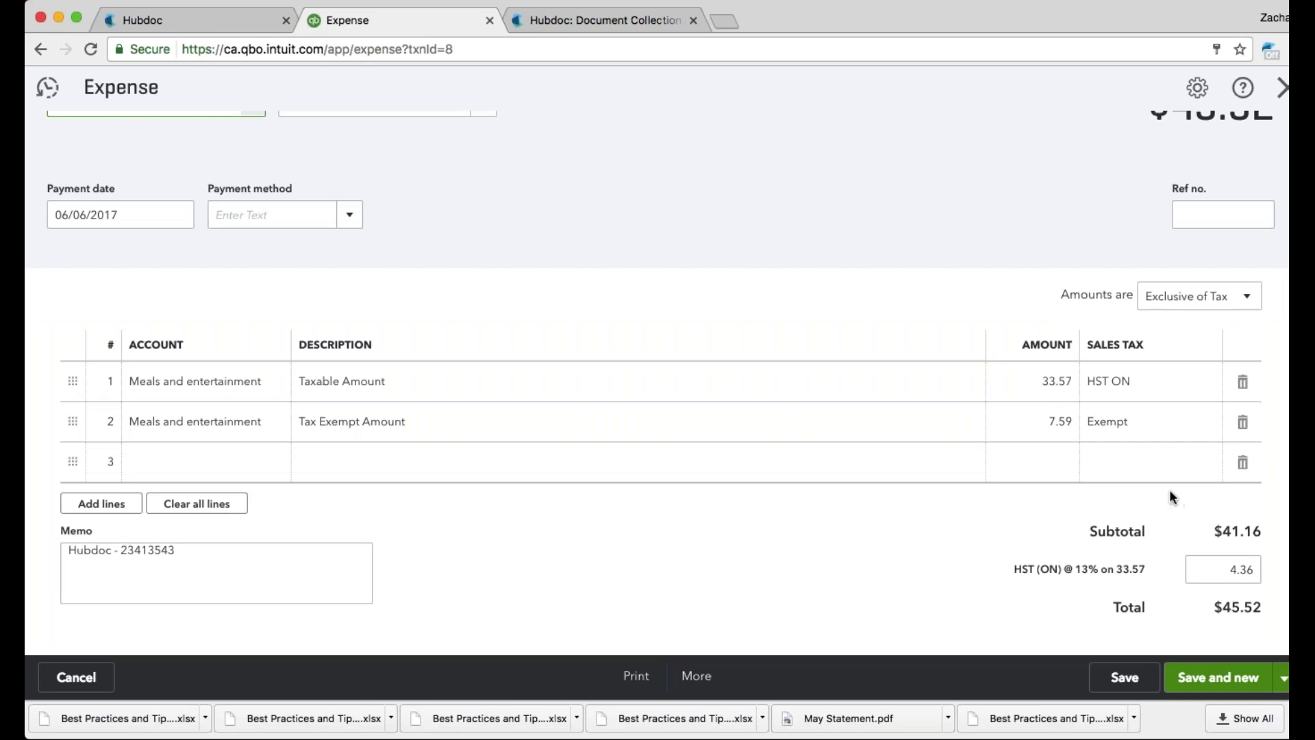
scroll(1165, 495, "down", 3)
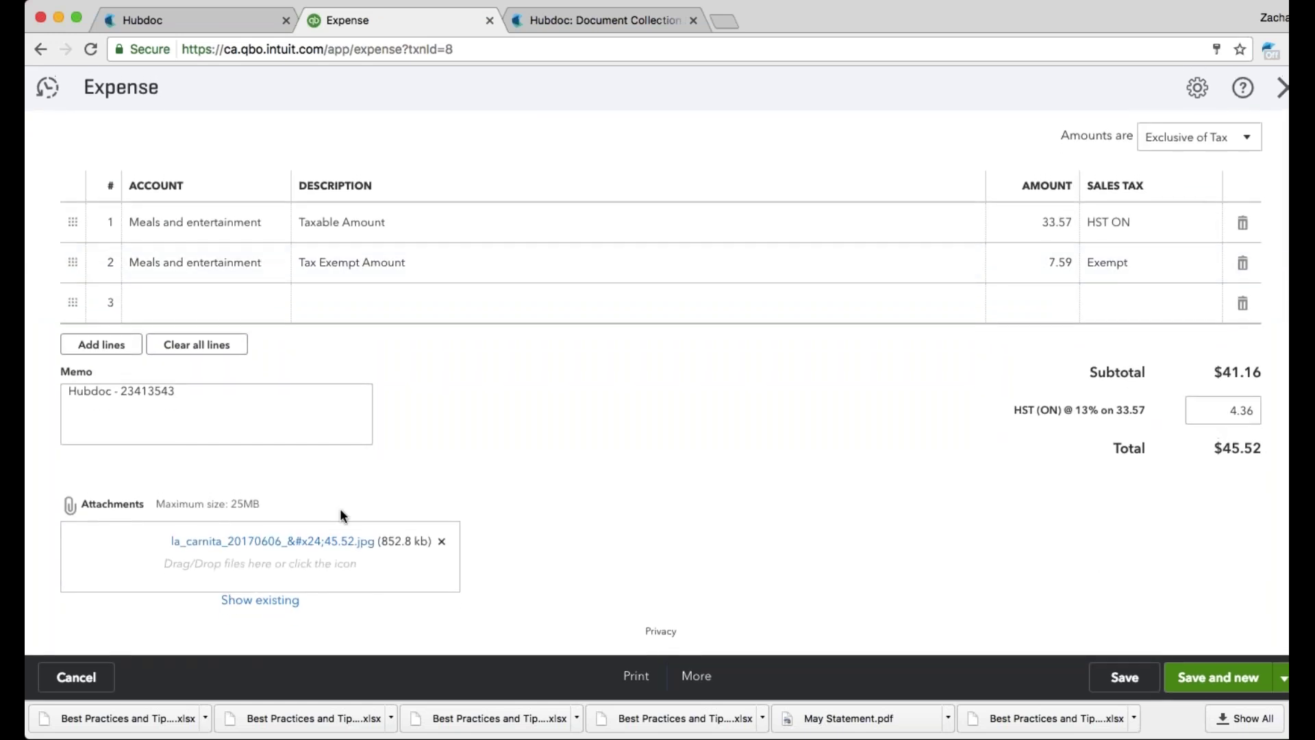
left_click(311, 543)
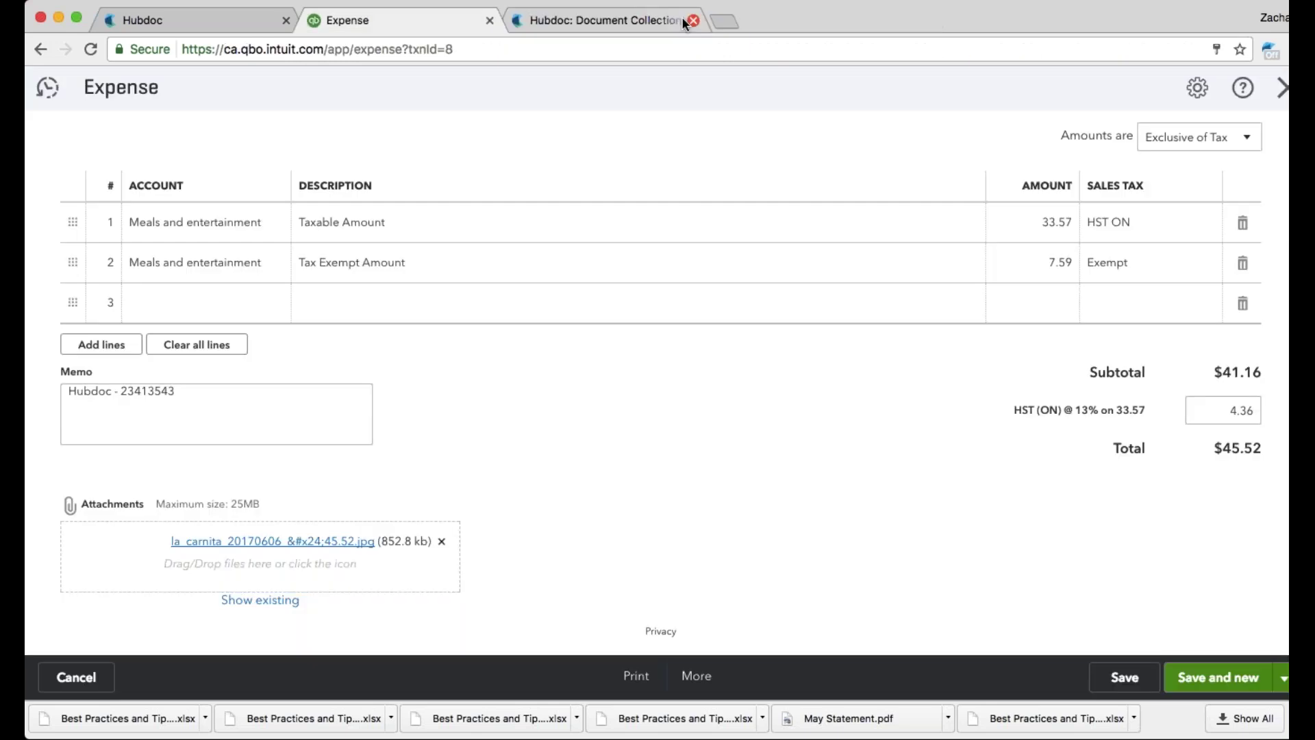
left_click(693, 19)
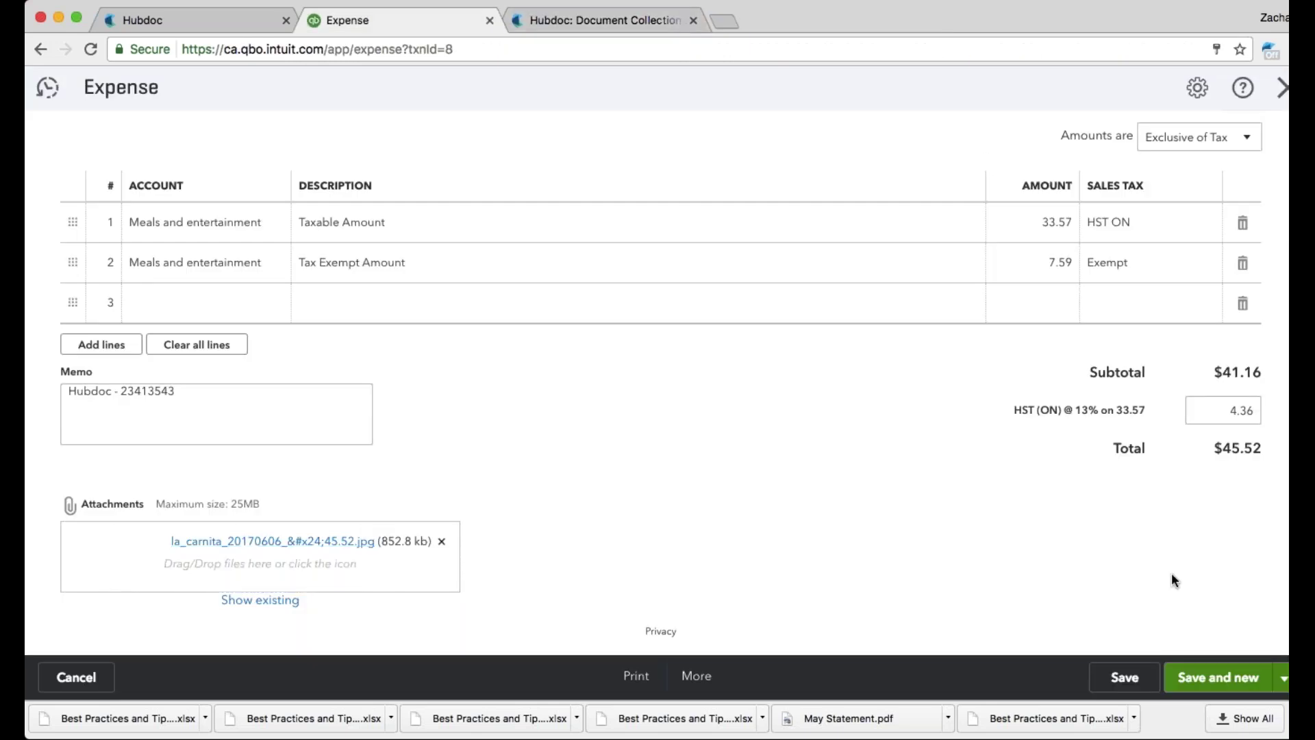
Step: Save the La Carnita expense and return to the list of expense transactions
scroll(1178, 507, "up", 5)
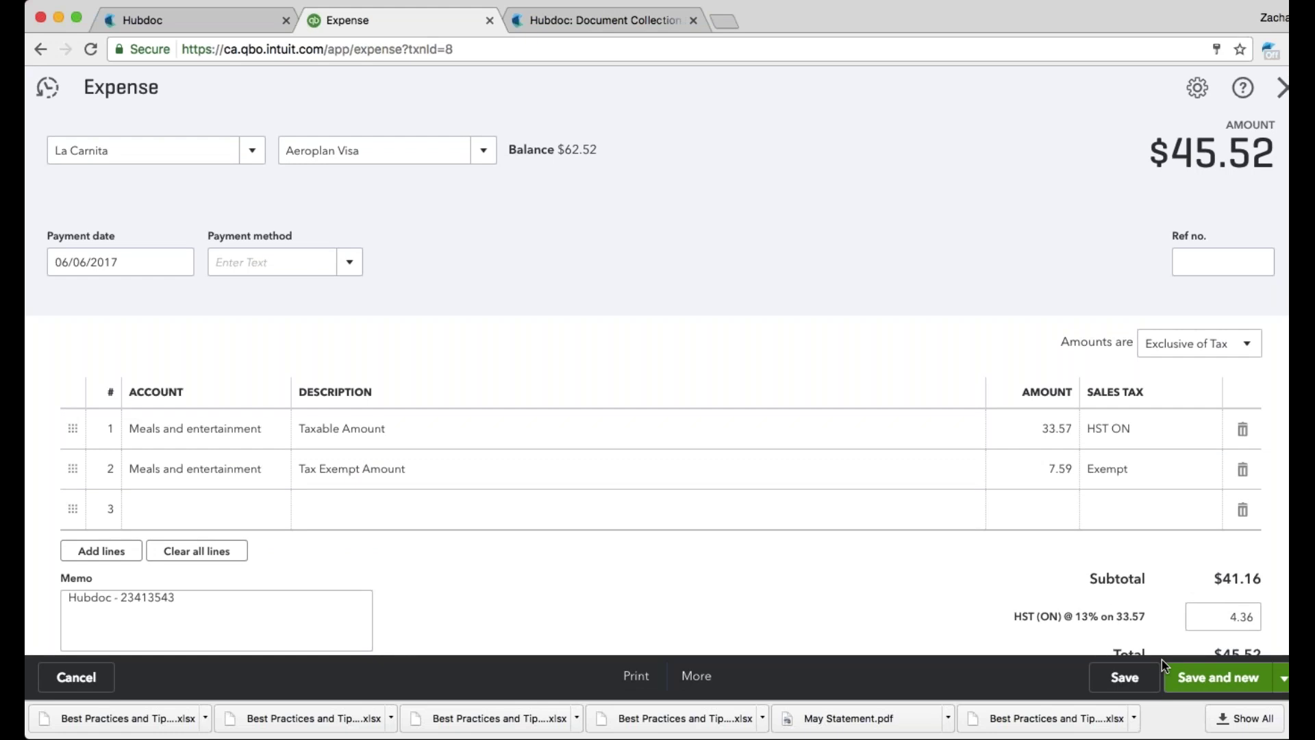
left_click(1142, 679)
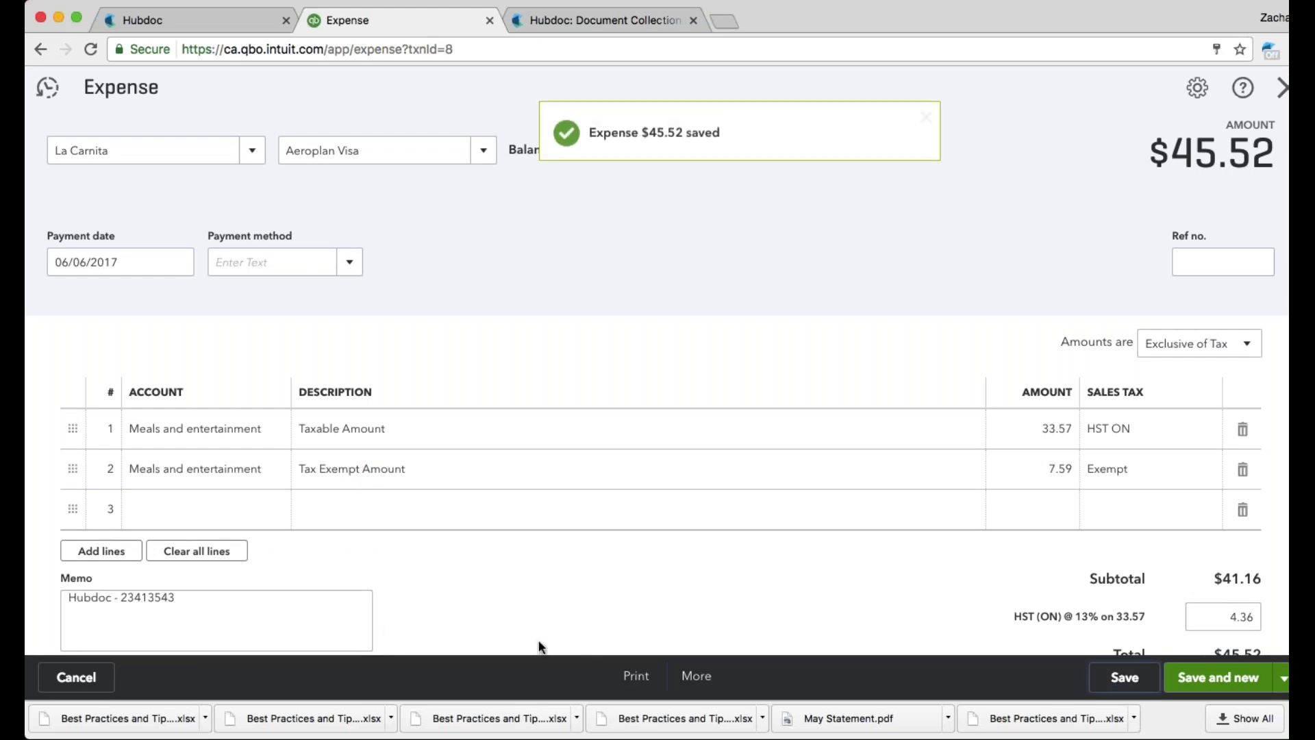
left_click(76, 677)
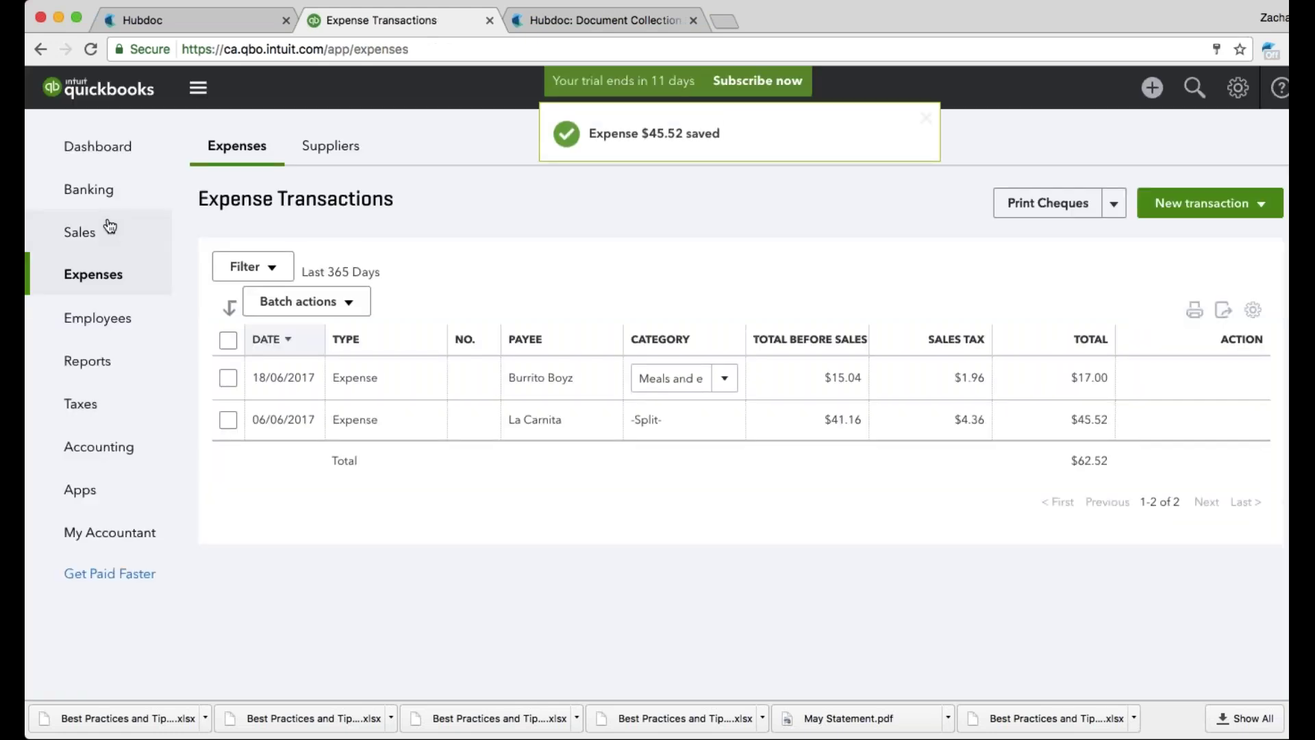
Step: Open the Aeroplan Visa bank feed and examine the transactions for review, including the suggested match for La Carnita
left_click(102, 205)
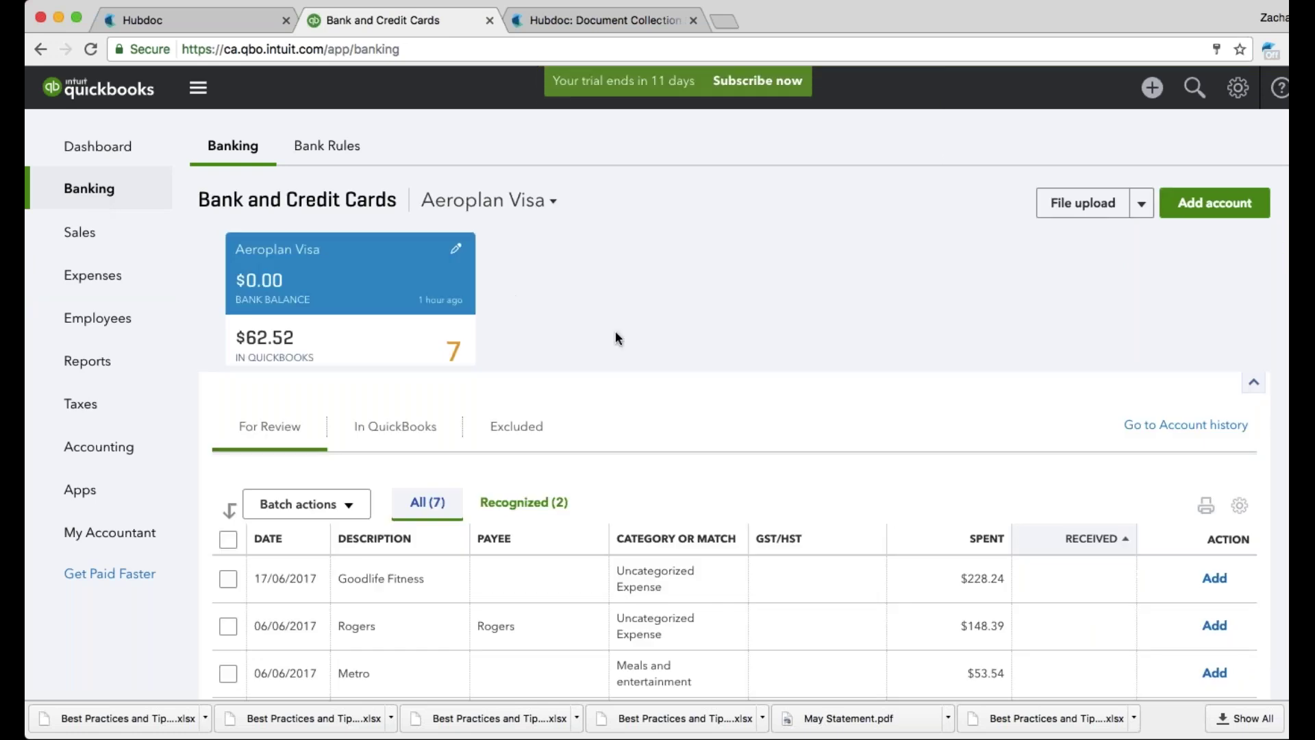
scroll(615, 330, "down", 5)
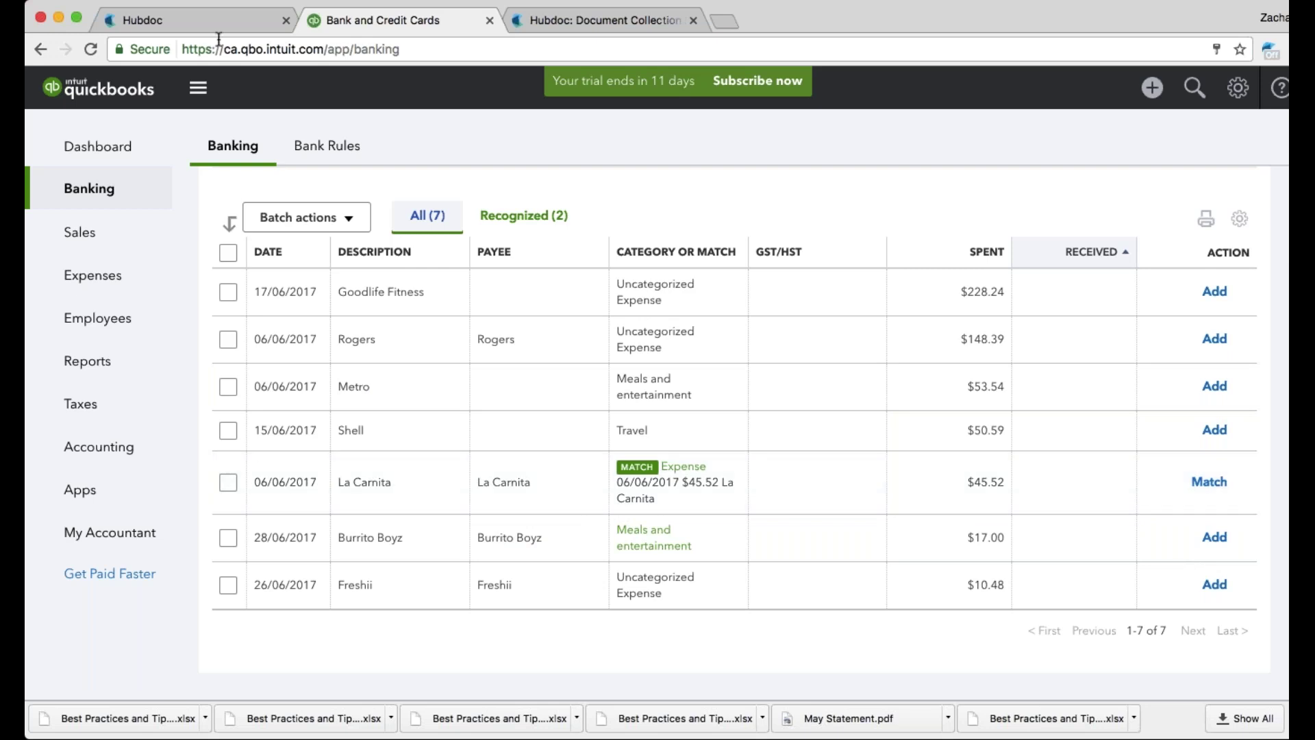
Step: Switch back to Hubdoc, collapse the receipt's data, and review the automated accounts in the account management settings
left_click(196, 19)
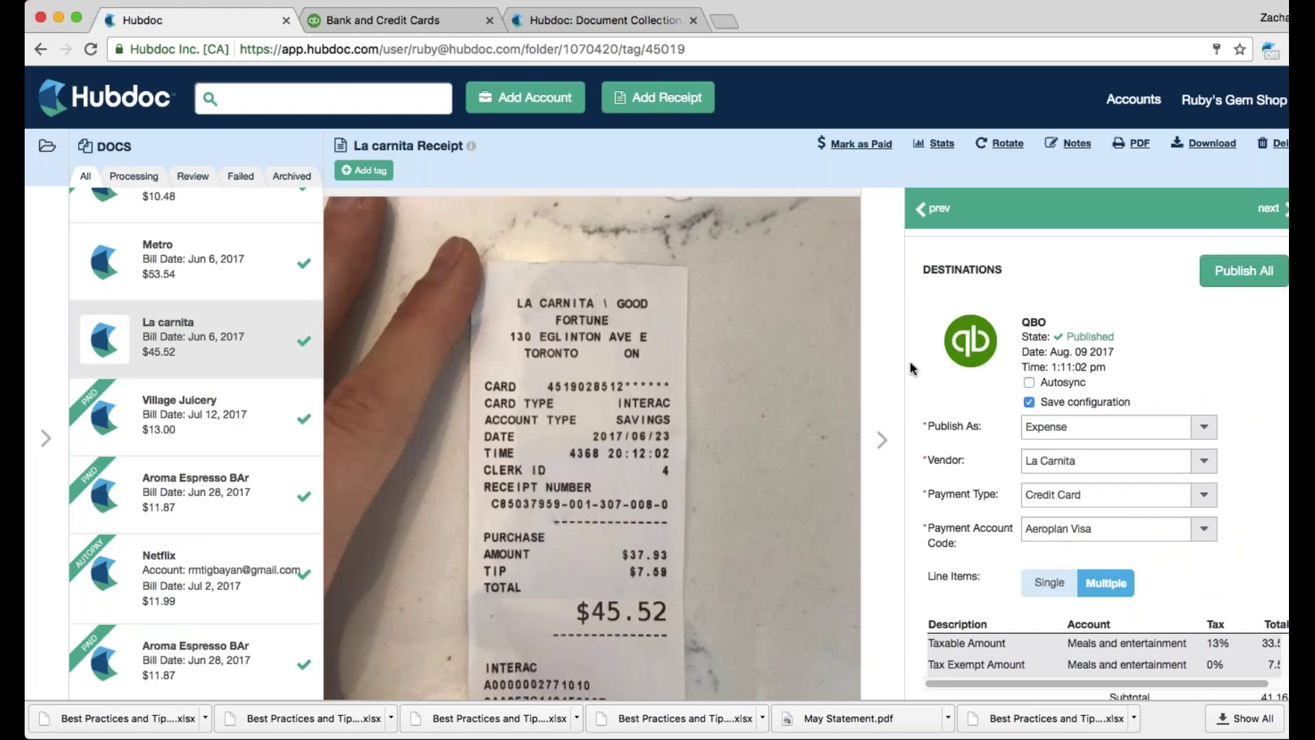
left_click(888, 353)
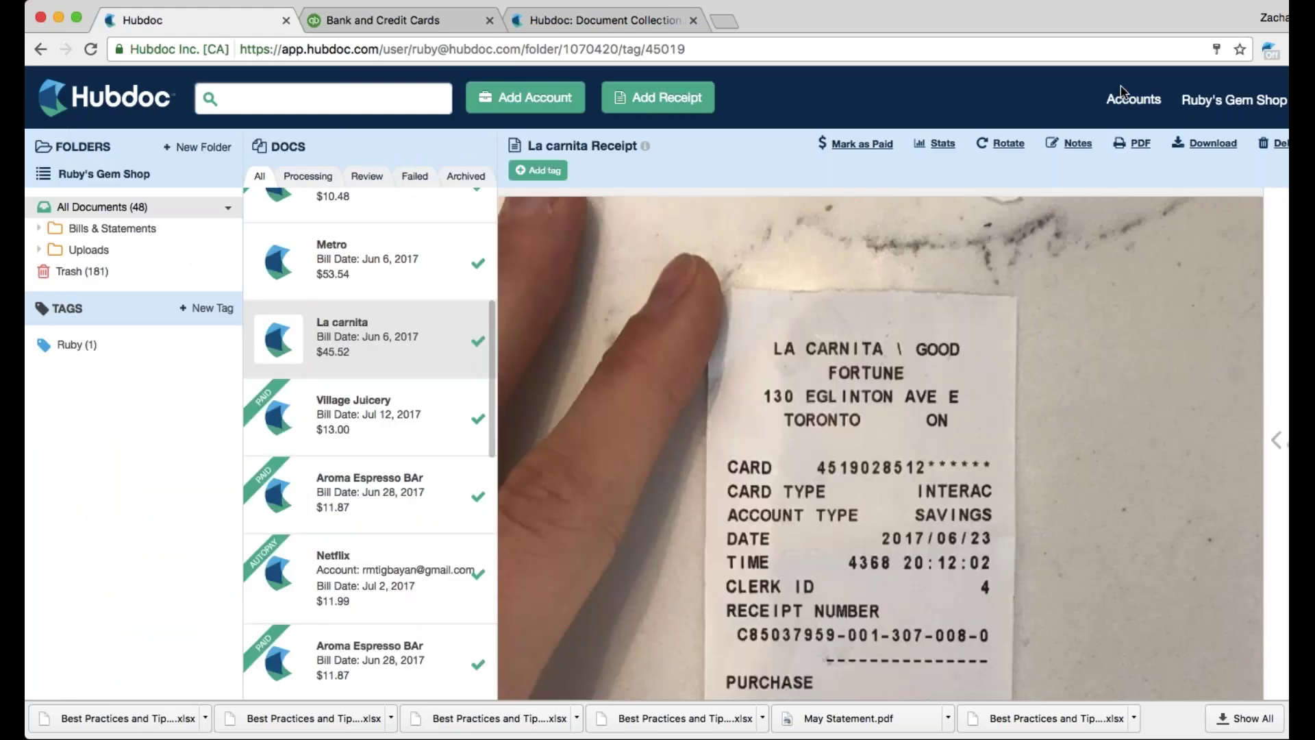
left_click(1134, 99)
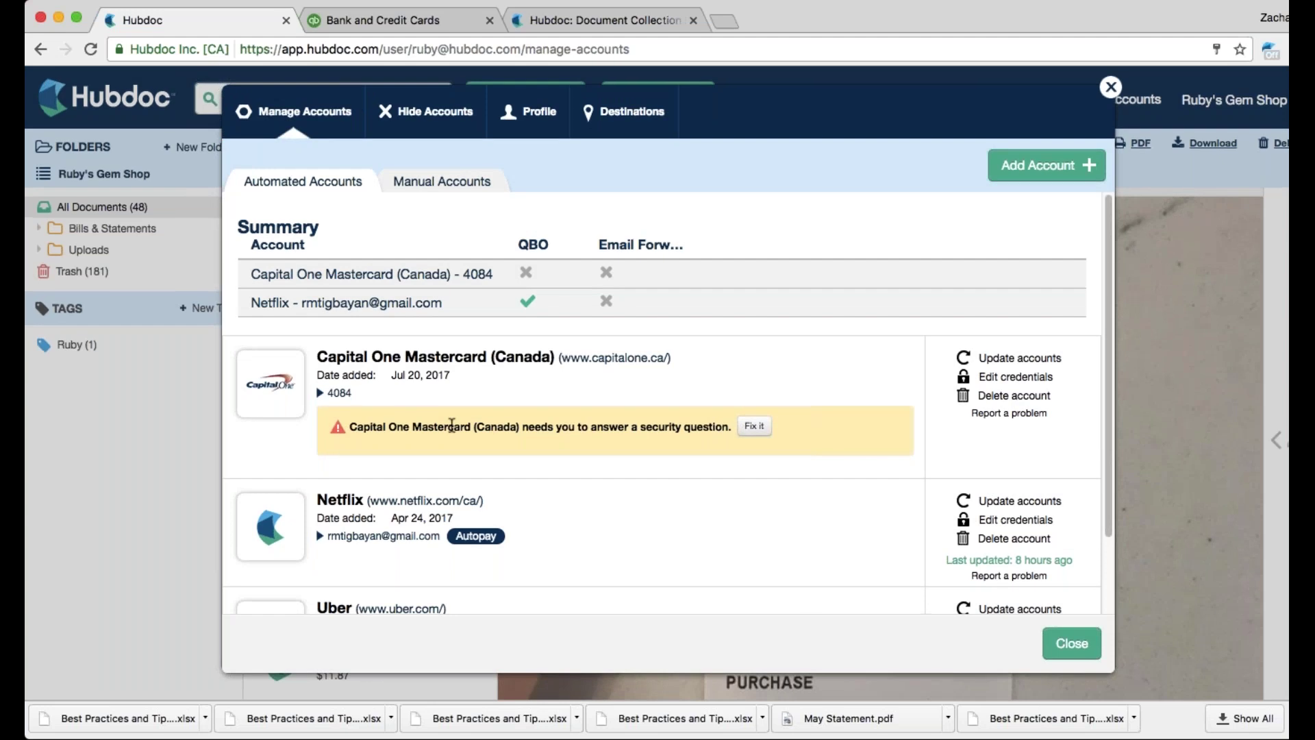
scroll(452, 425, "down", 3)
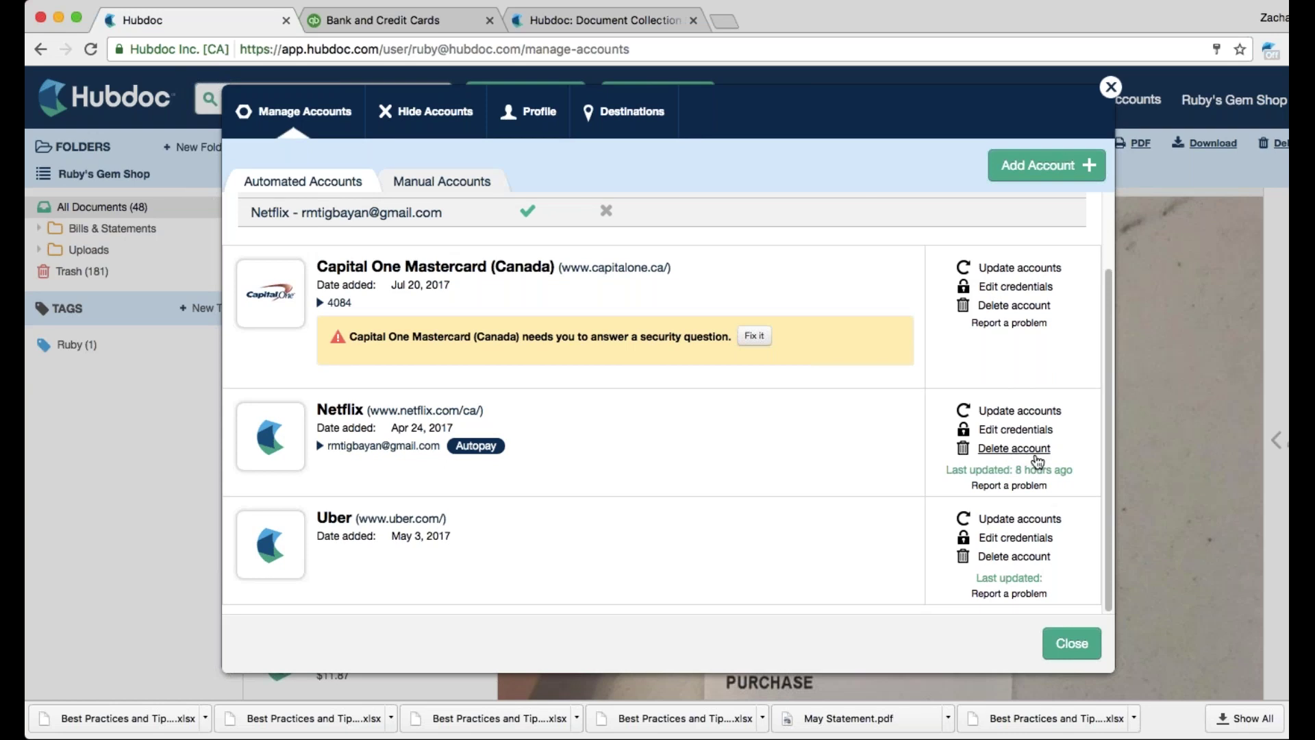
scroll(840, 470, "up", 1)
scroll(837, 461, "up", 3)
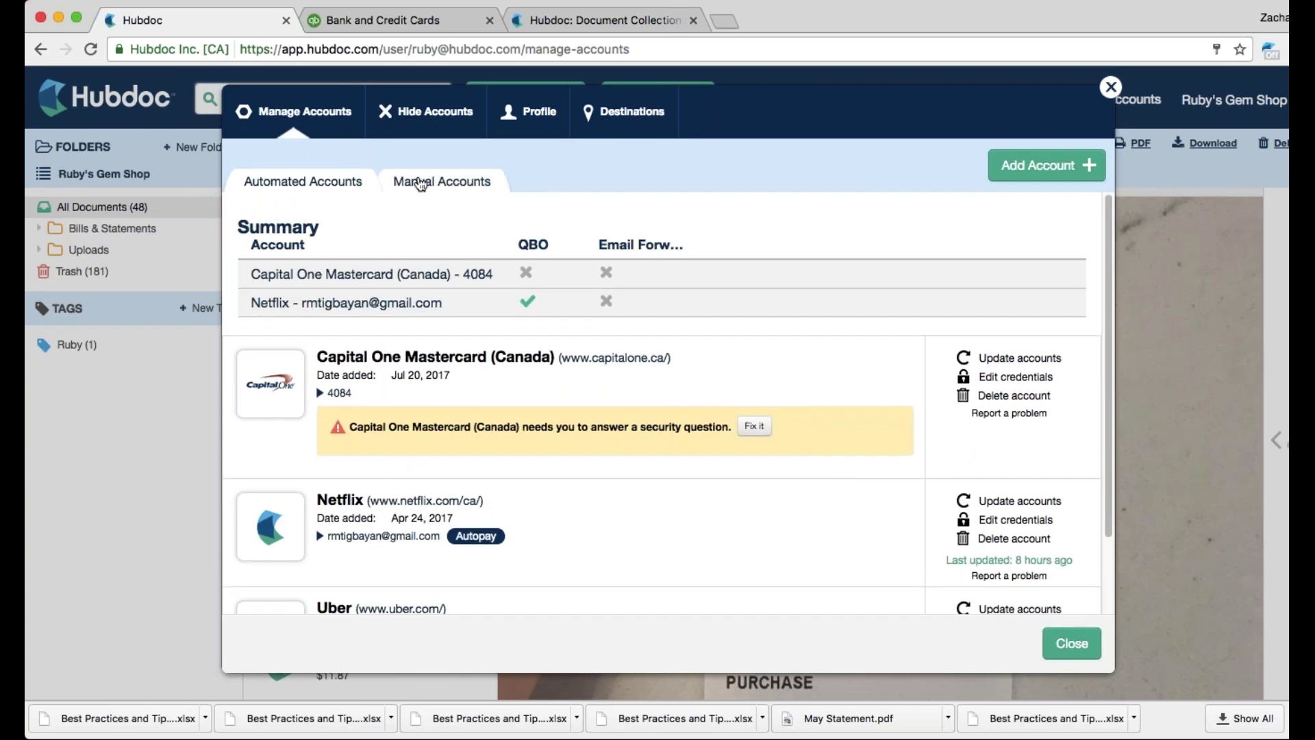
Step: Show the manual accounts and expand the editing settings of American Eagle Outfitters
left_click(444, 182)
scroll(394, 302, "down", 3)
scroll(394, 302, "down", 5)
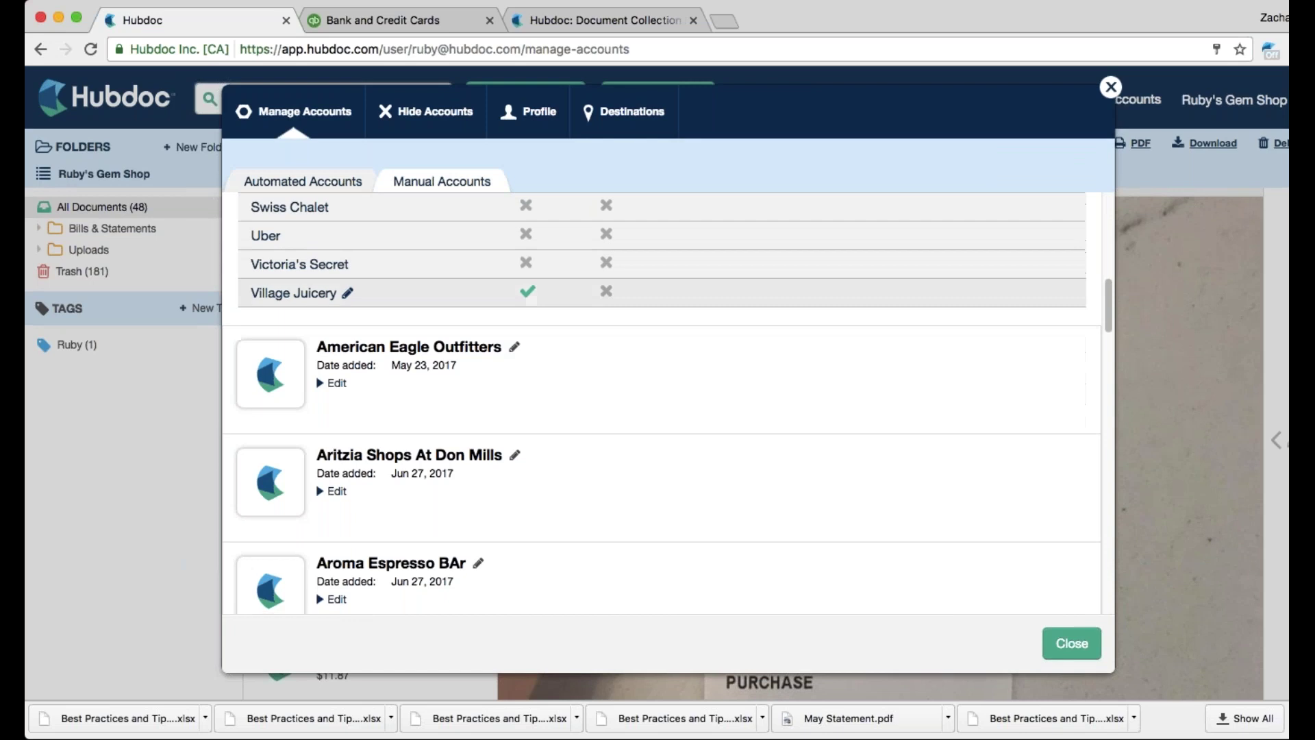
left_click(339, 309)
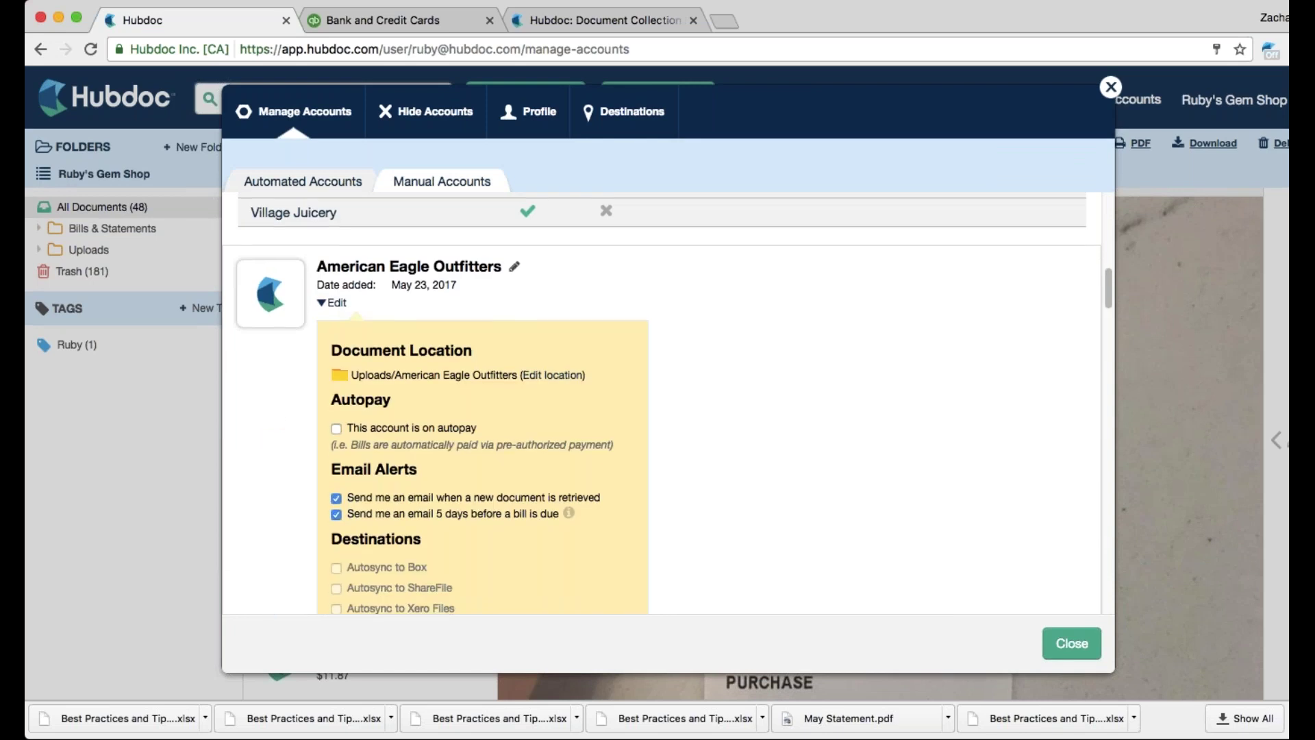
Step: Review American Eagle Outfitters' document location, autopay, email alerts, destinations and QBO publishing rules
scroll(329, 312, "down", 1)
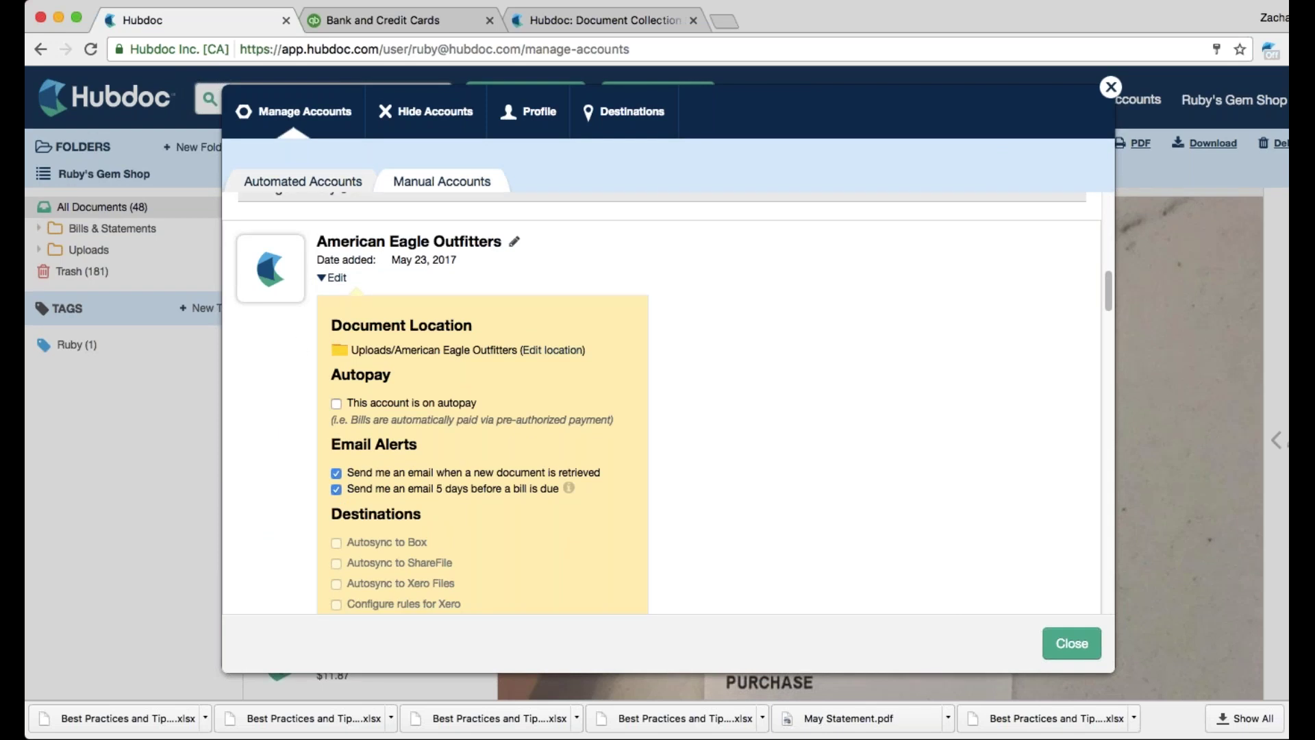
scroll(297, 339, "down", 2)
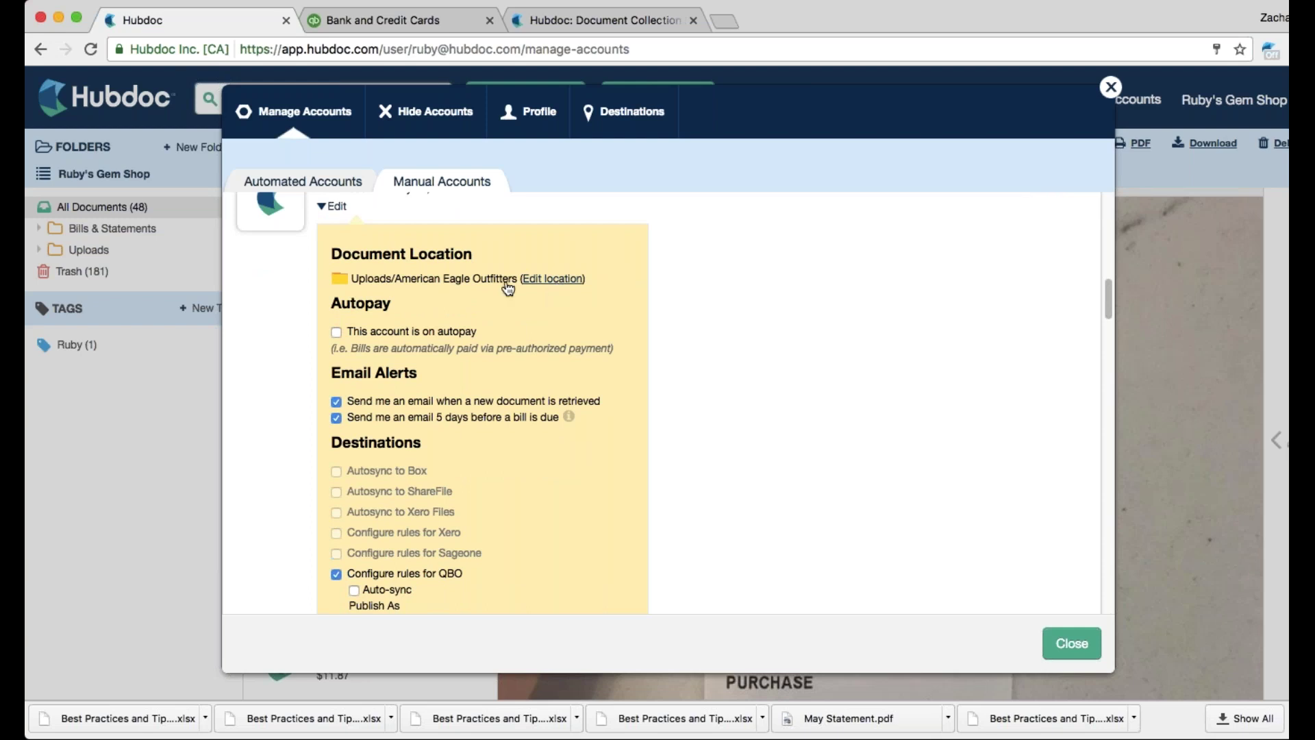
scroll(347, 301, "down", 1)
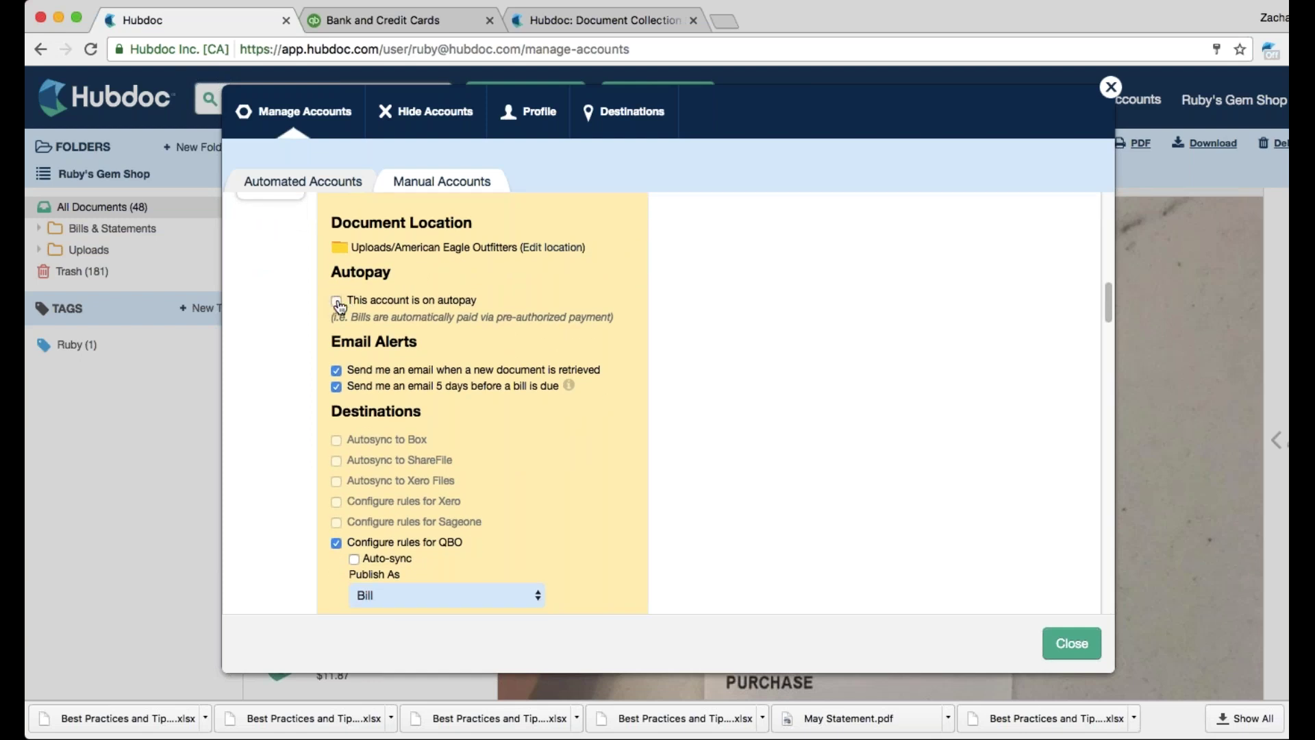
scroll(339, 305, "down", 1)
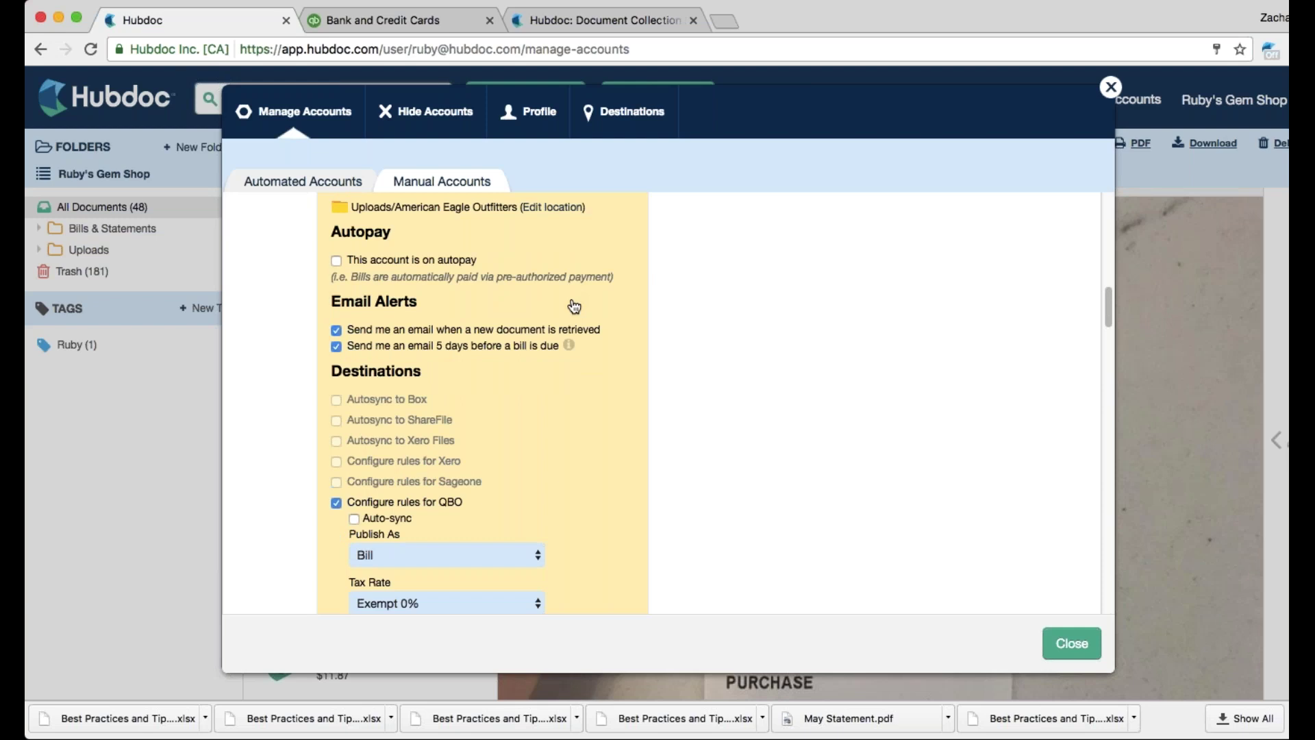
scroll(574, 305, "down", 3)
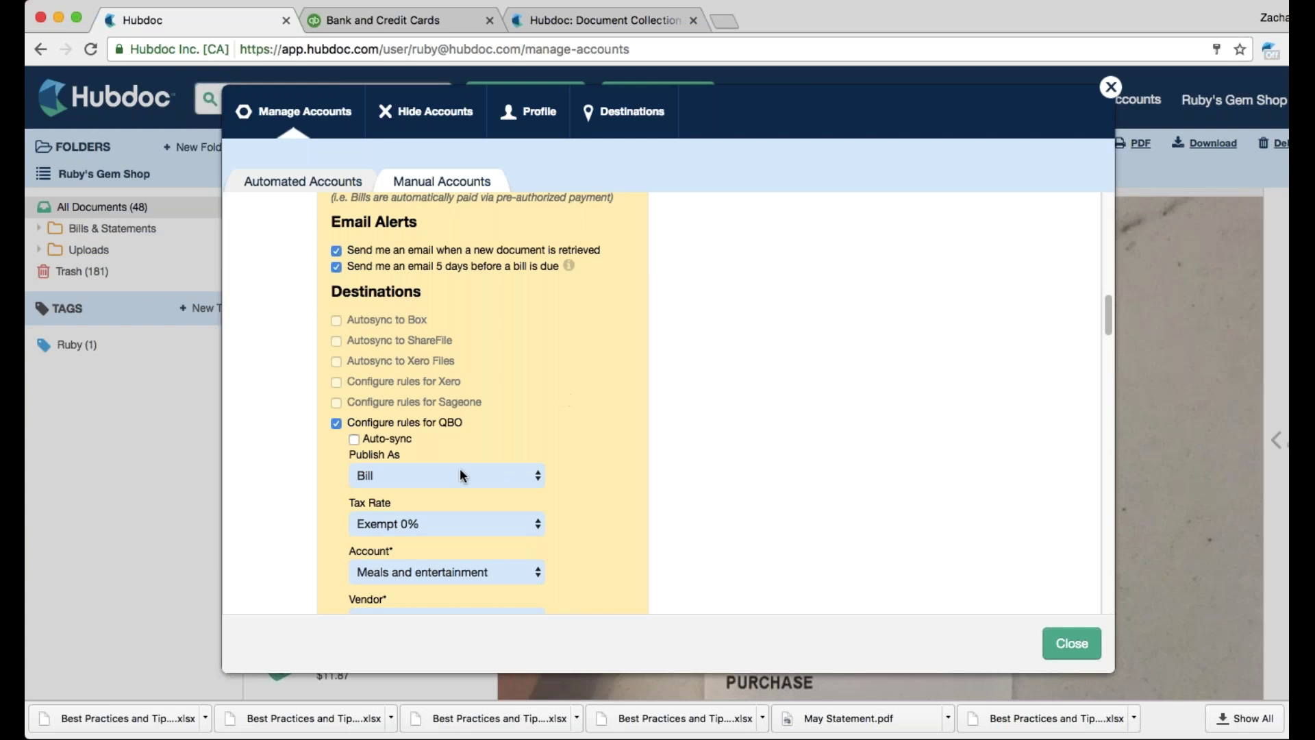
scroll(506, 367, "down", 1)
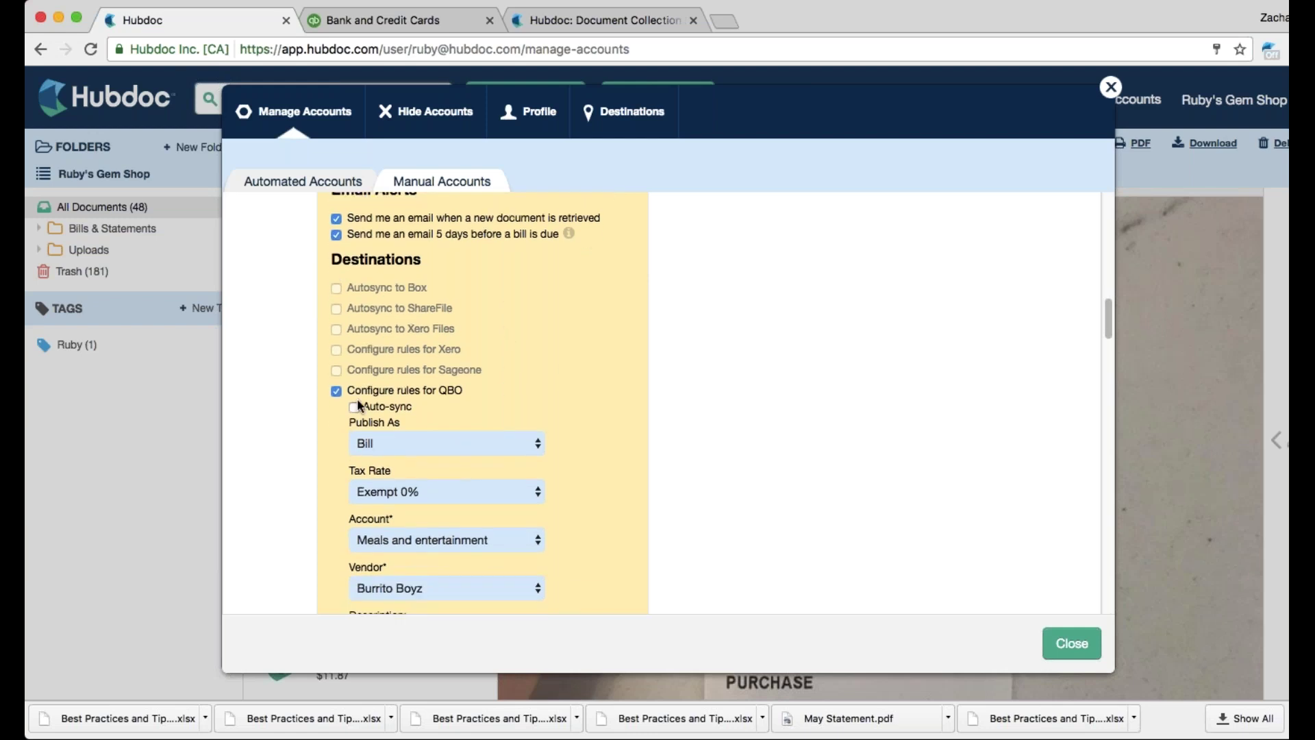
scroll(347, 318, "down", 3)
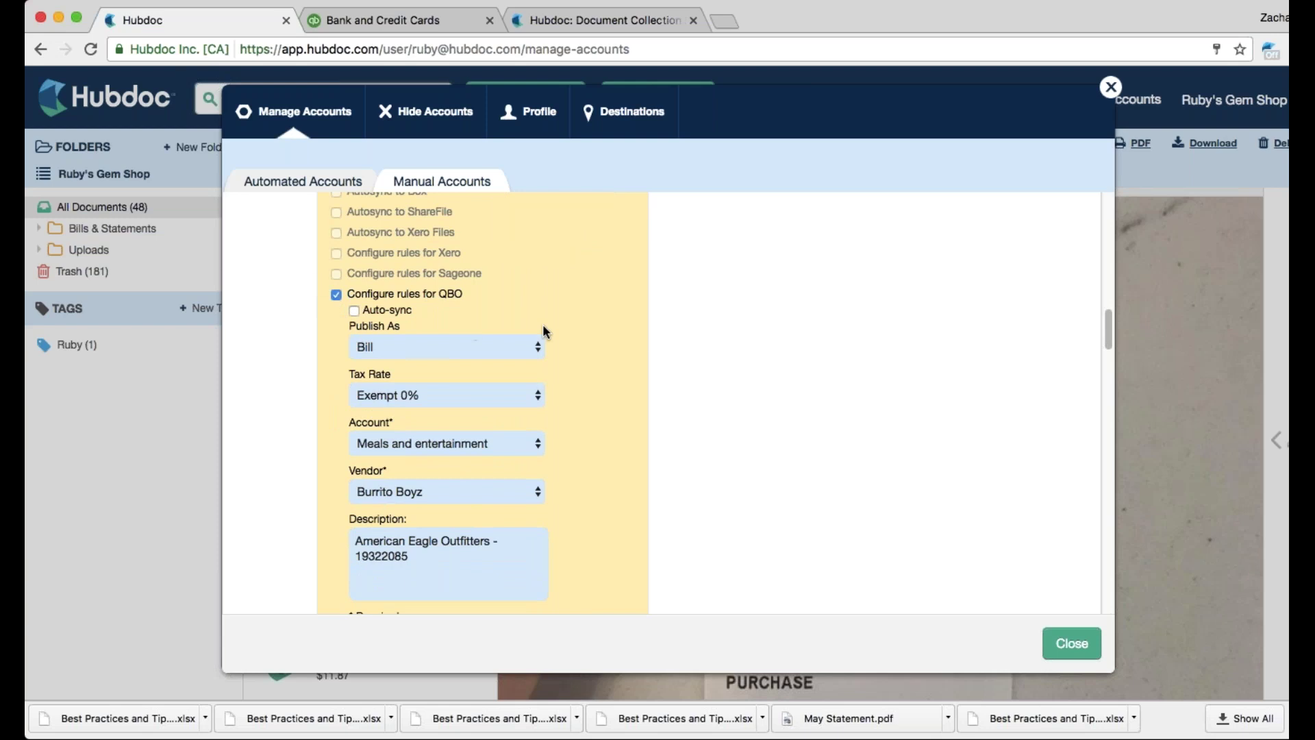
scroll(543, 323, "down", 2)
scroll(542, 323, "up", 1)
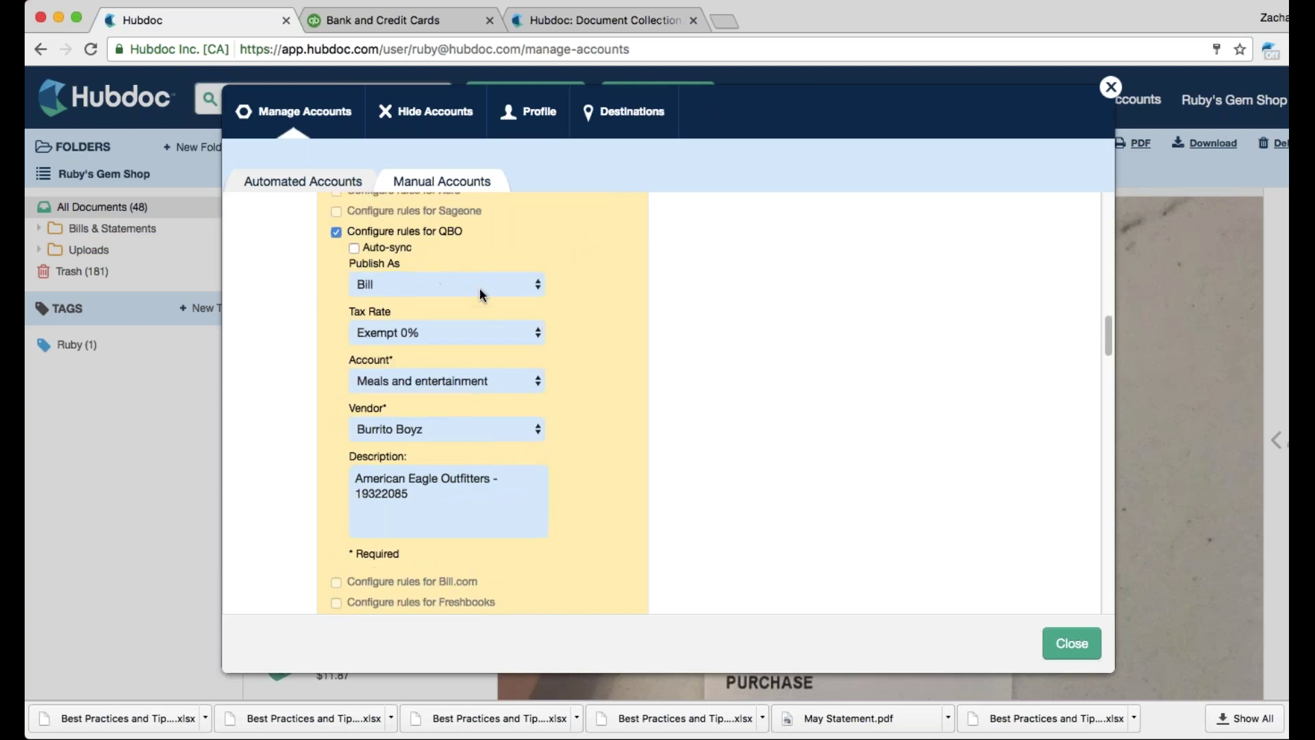
scroll(469, 499, "down", 8)
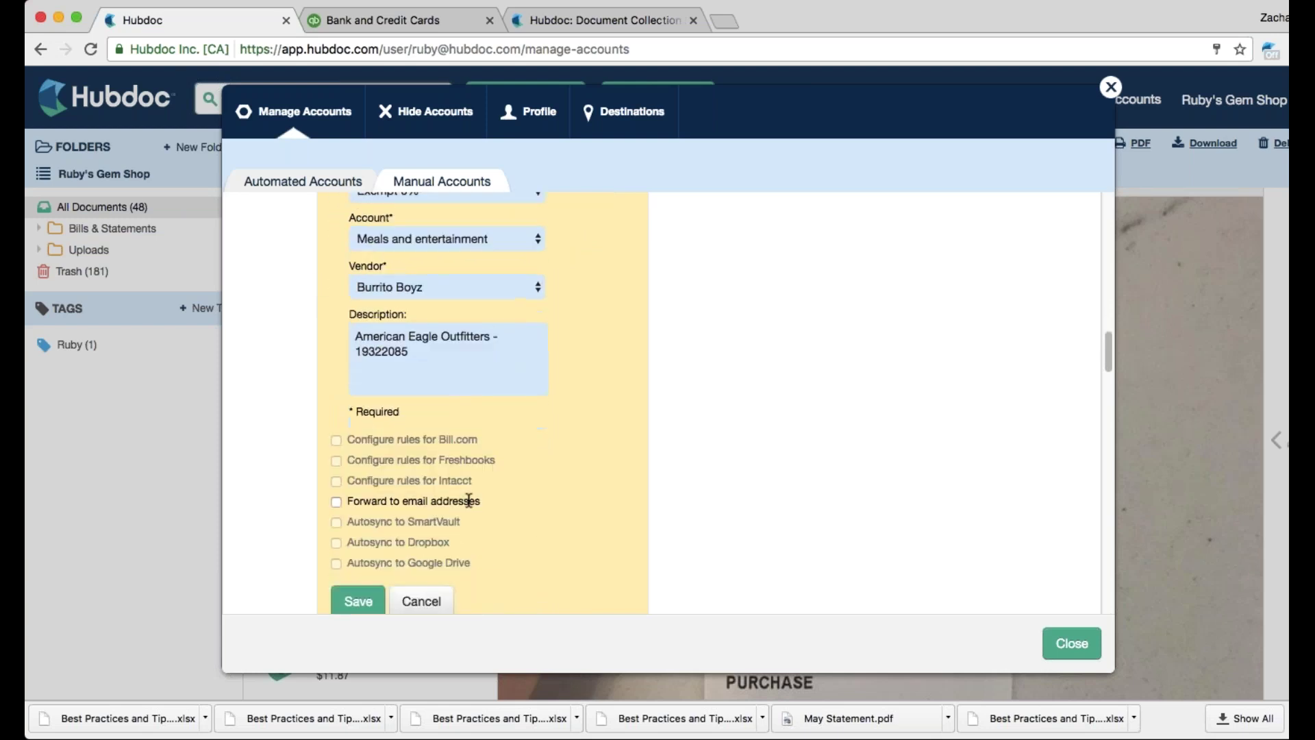
Step: Cancel editing American Eagle Outfitters and return to the automated accounts
left_click(421, 491)
scroll(422, 491, "down", 4)
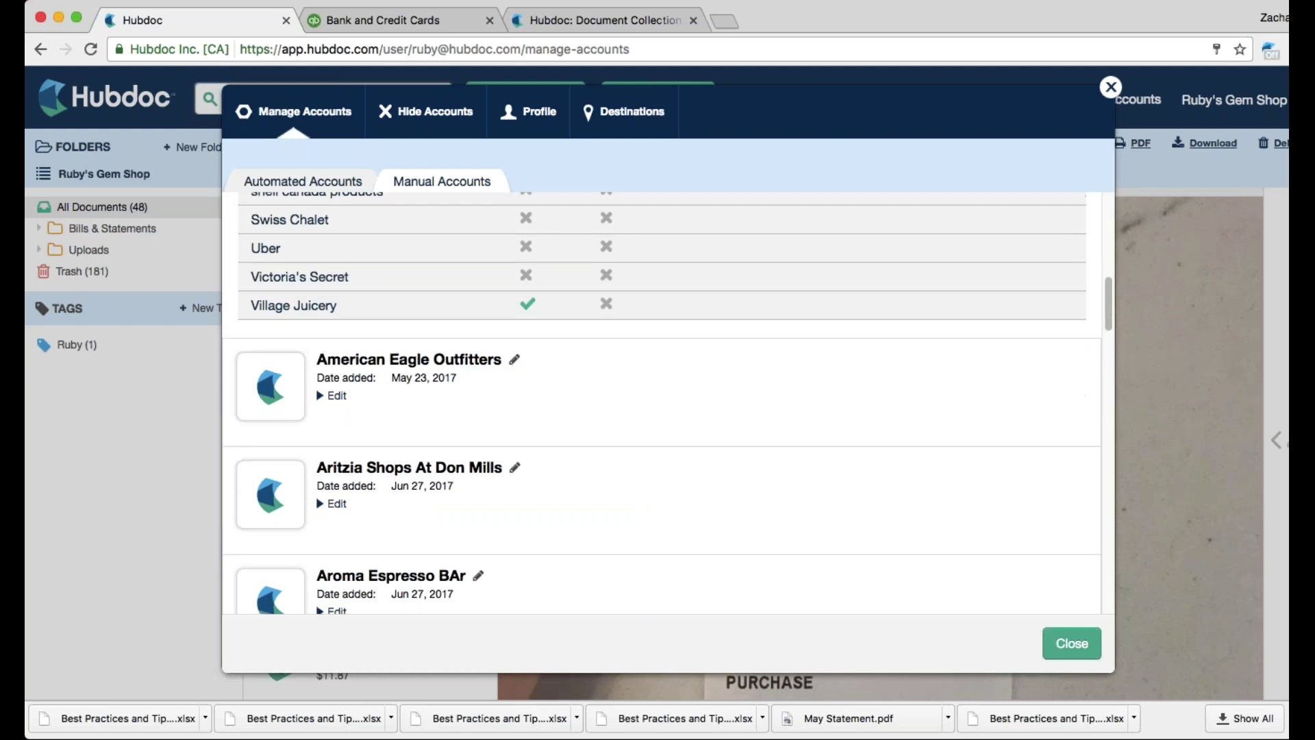
left_click(296, 183)
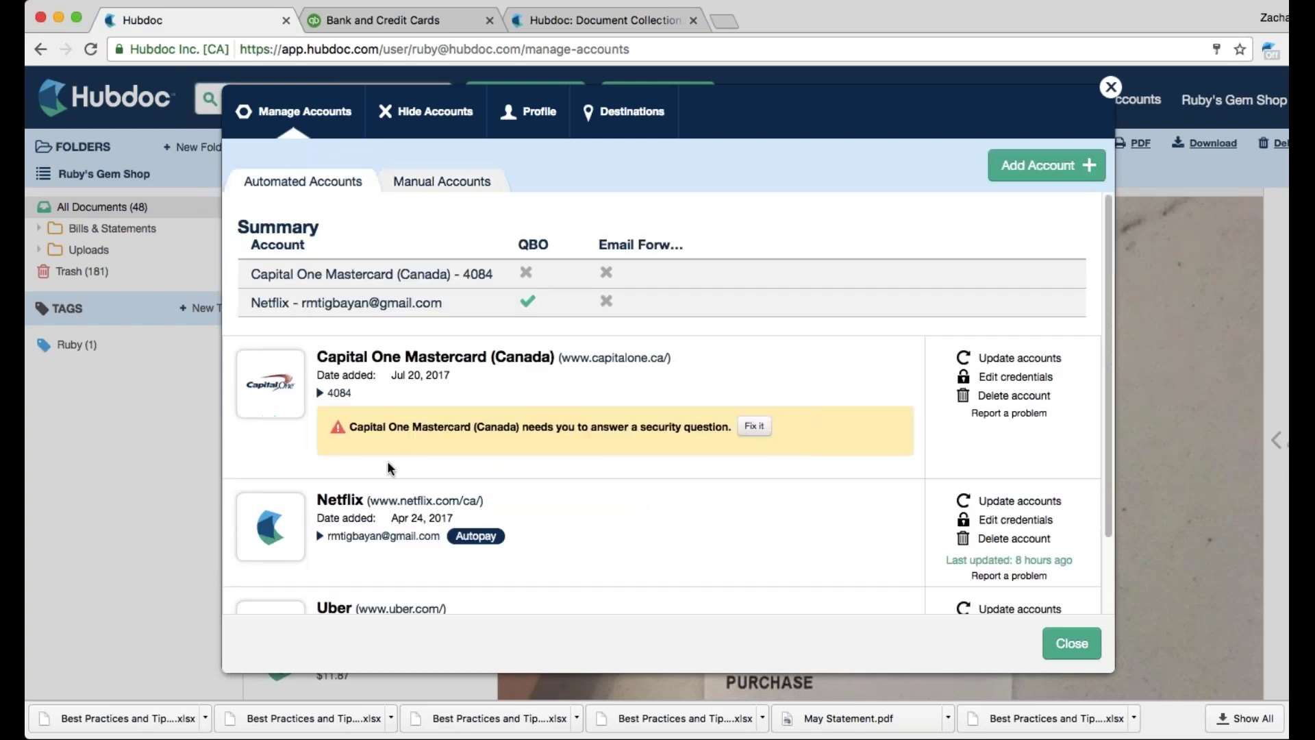
Step: Try setting Netflix to Stop Fetching in the Hide Accounts settings, and set it back to Fetch
left_click(426, 111)
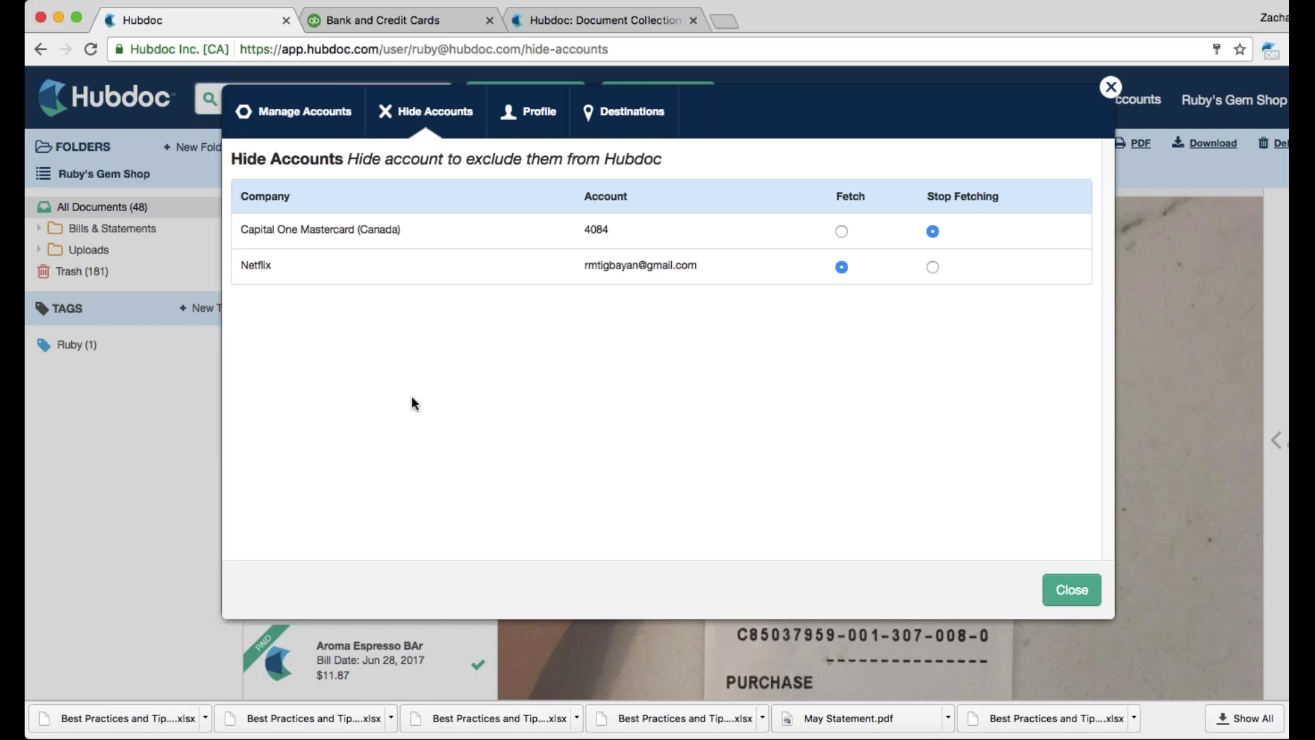
left_click(932, 267)
left_click(843, 268)
Step: Open the Profile settings and examine the company, email and date format fields
left_click(537, 111)
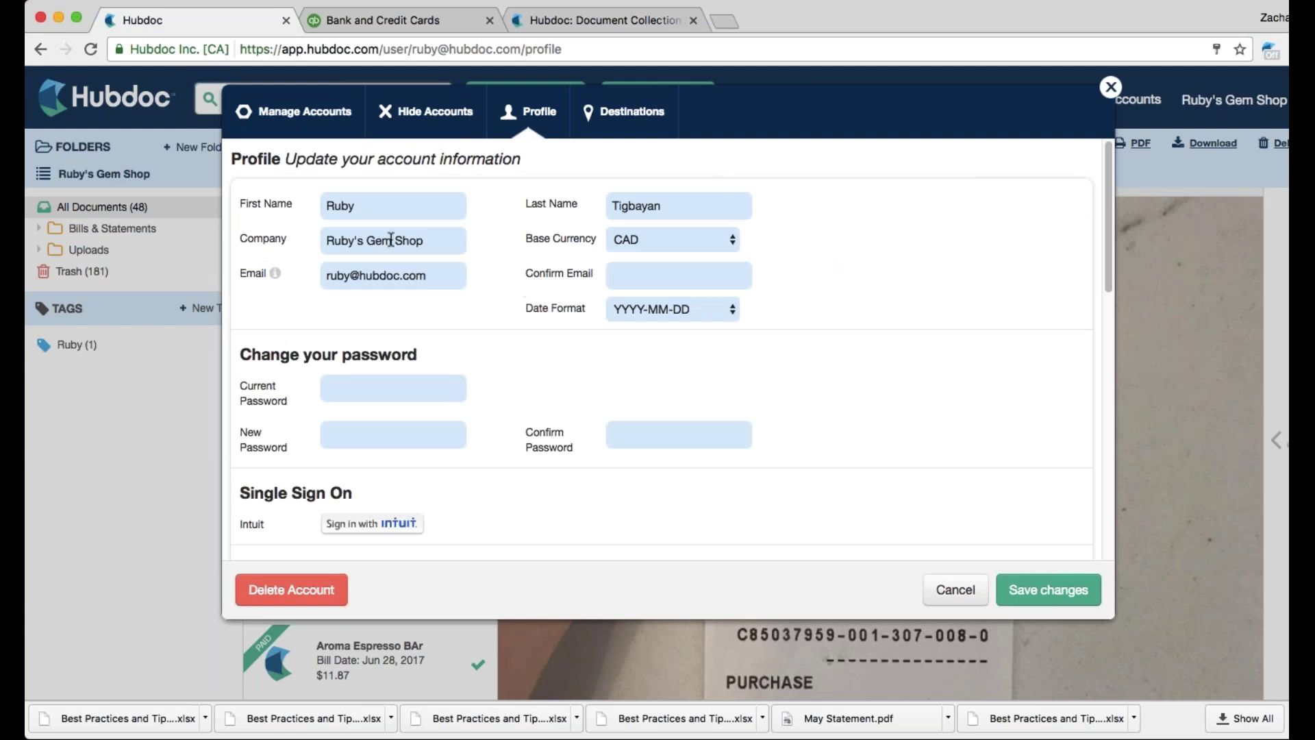
left_click(431, 245)
left_click(416, 280)
left_click(438, 272)
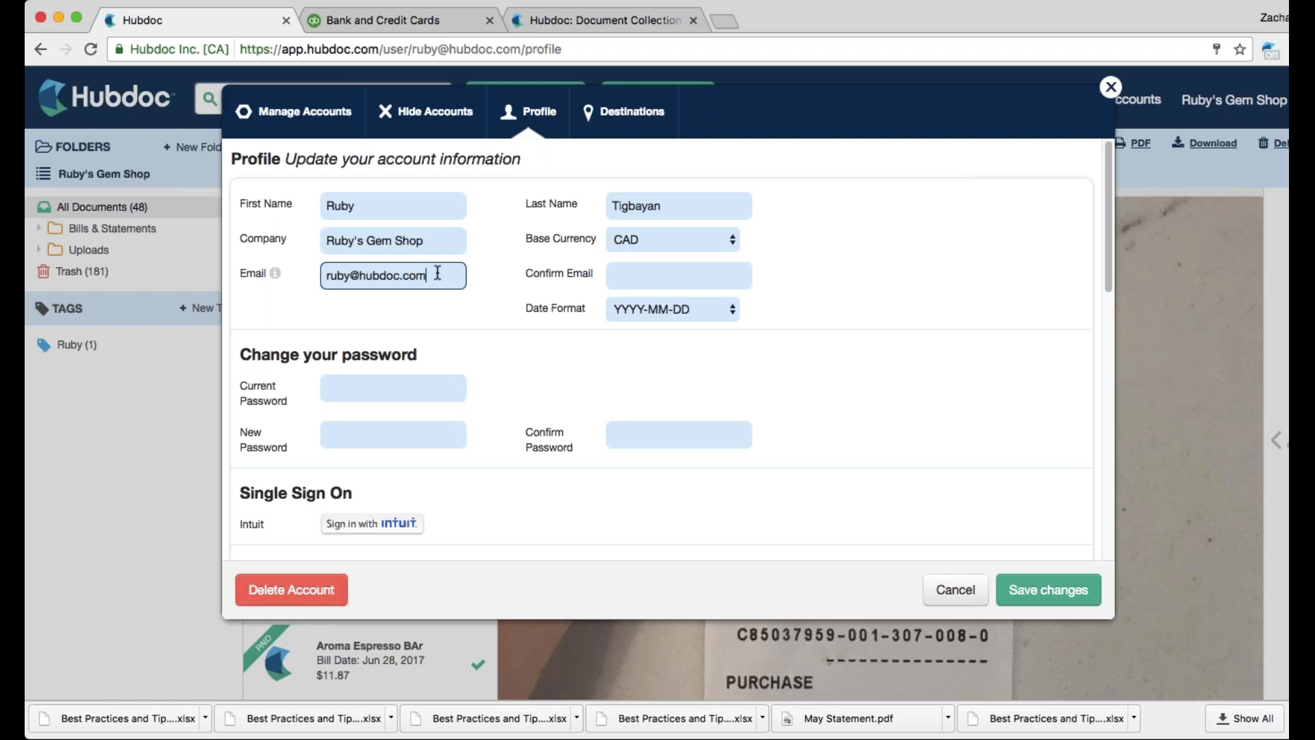
left_click(648, 303)
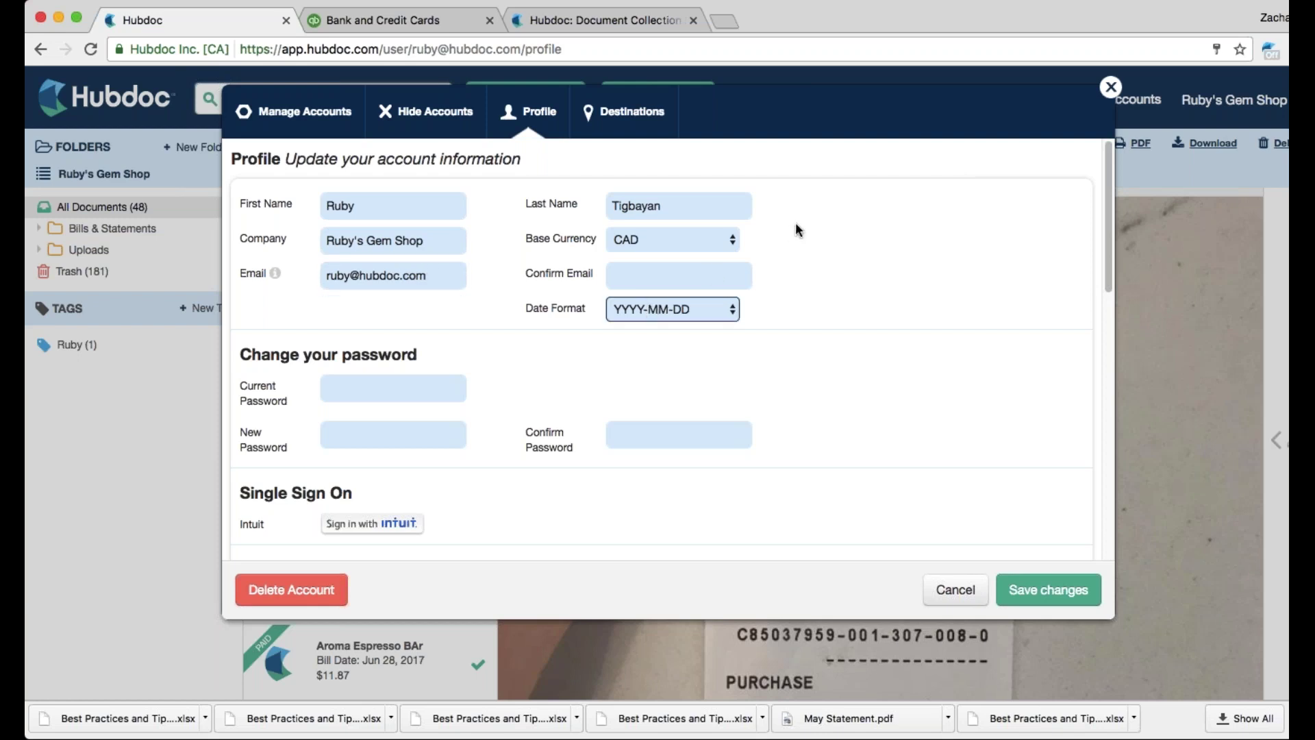
Step: Review the password, single sign-on and email upload settings, opening the upload address for editing and cancelling it
scroll(795, 222, "down", 1)
scroll(412, 270, "down", 5)
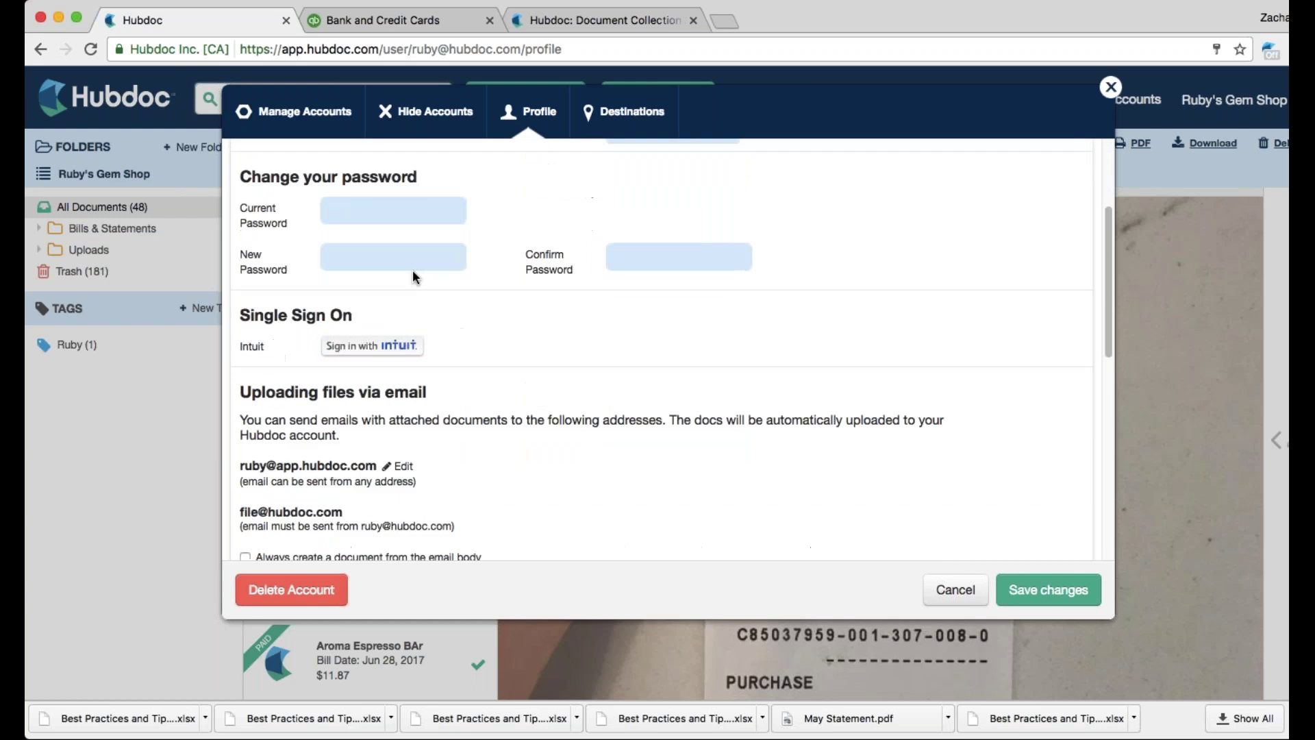
scroll(411, 342, "down", 1)
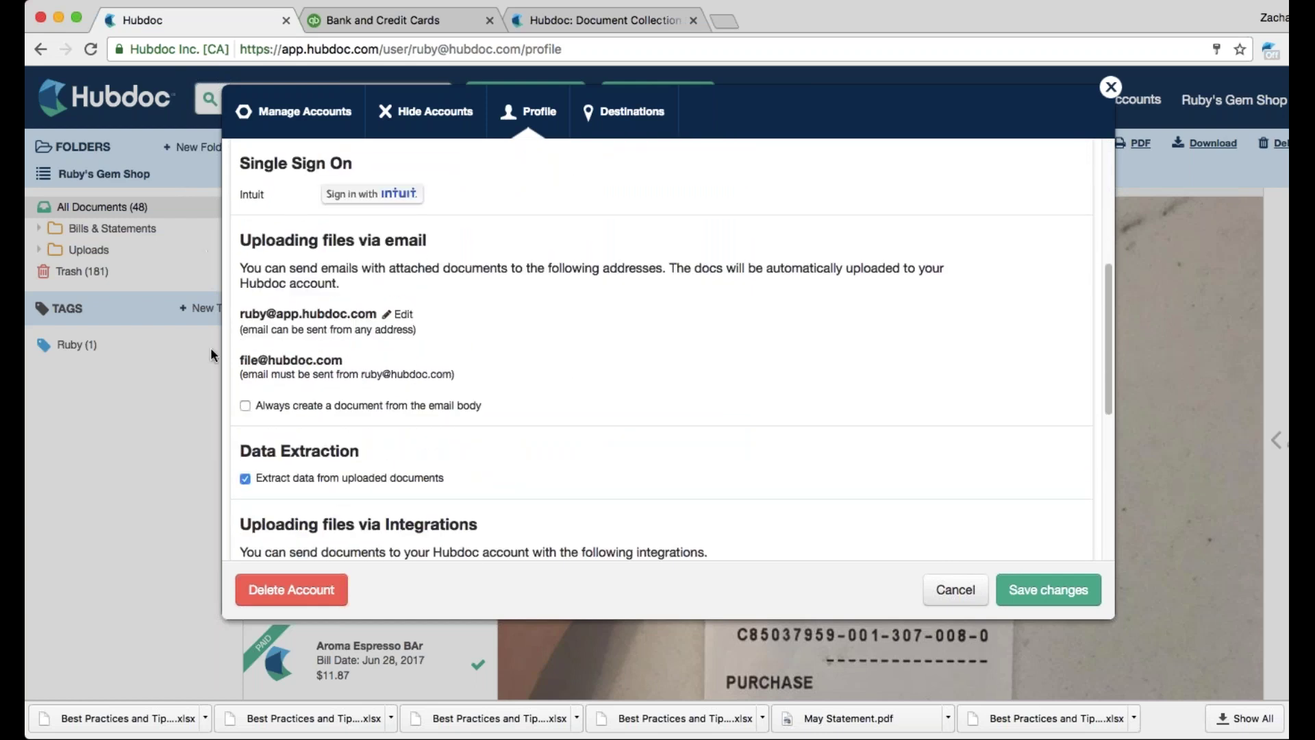
left_click(400, 314)
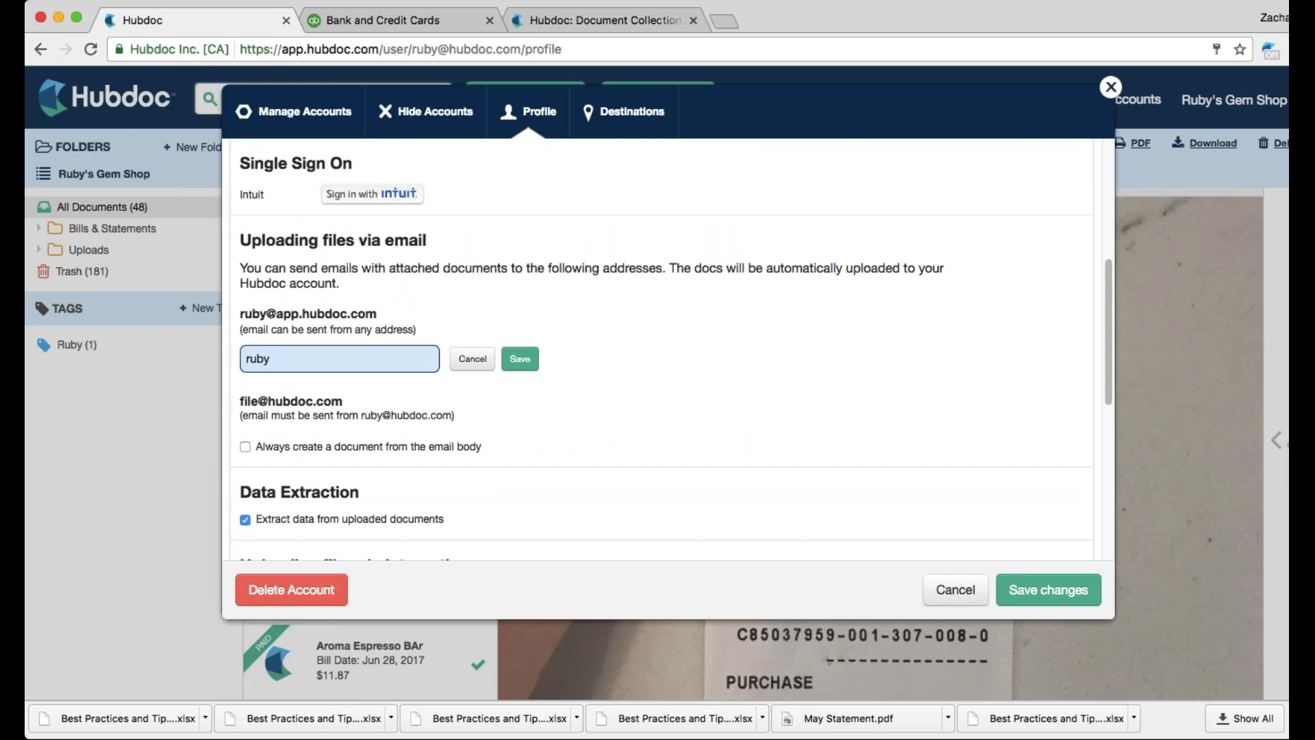
left_click(472, 358)
Step: Review the profile's data extraction, ScanSnap integration, user invitation and current collaborators sections
scroll(585, 328, "down", 5)
scroll(585, 334, "down", 2)
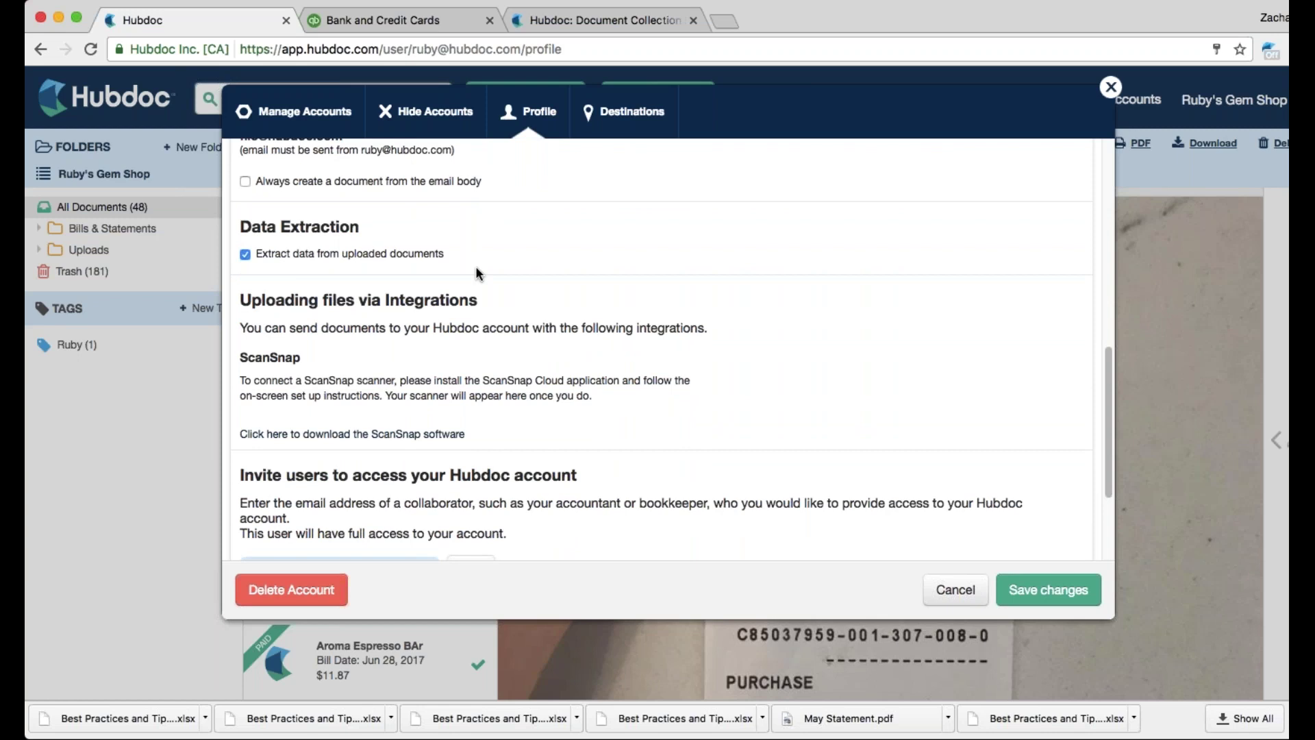
scroll(477, 269, "down", 2)
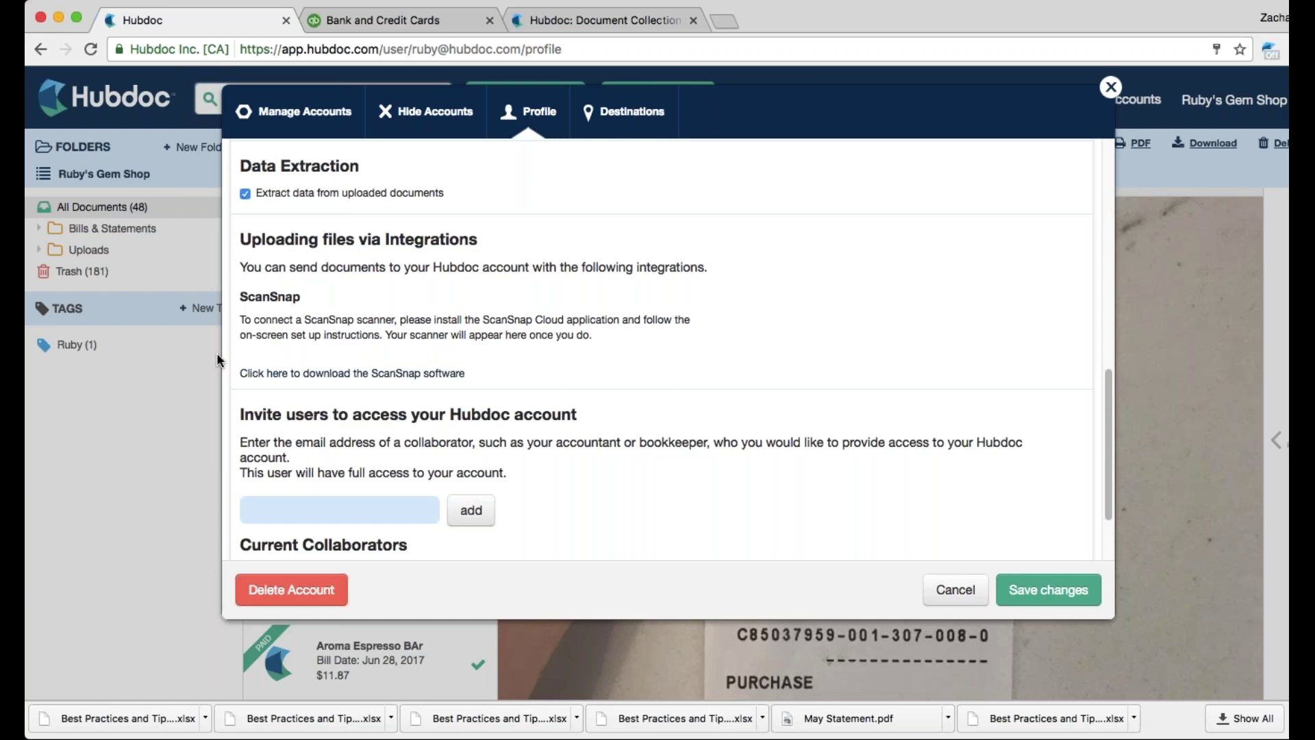
scroll(563, 296, "down", 3)
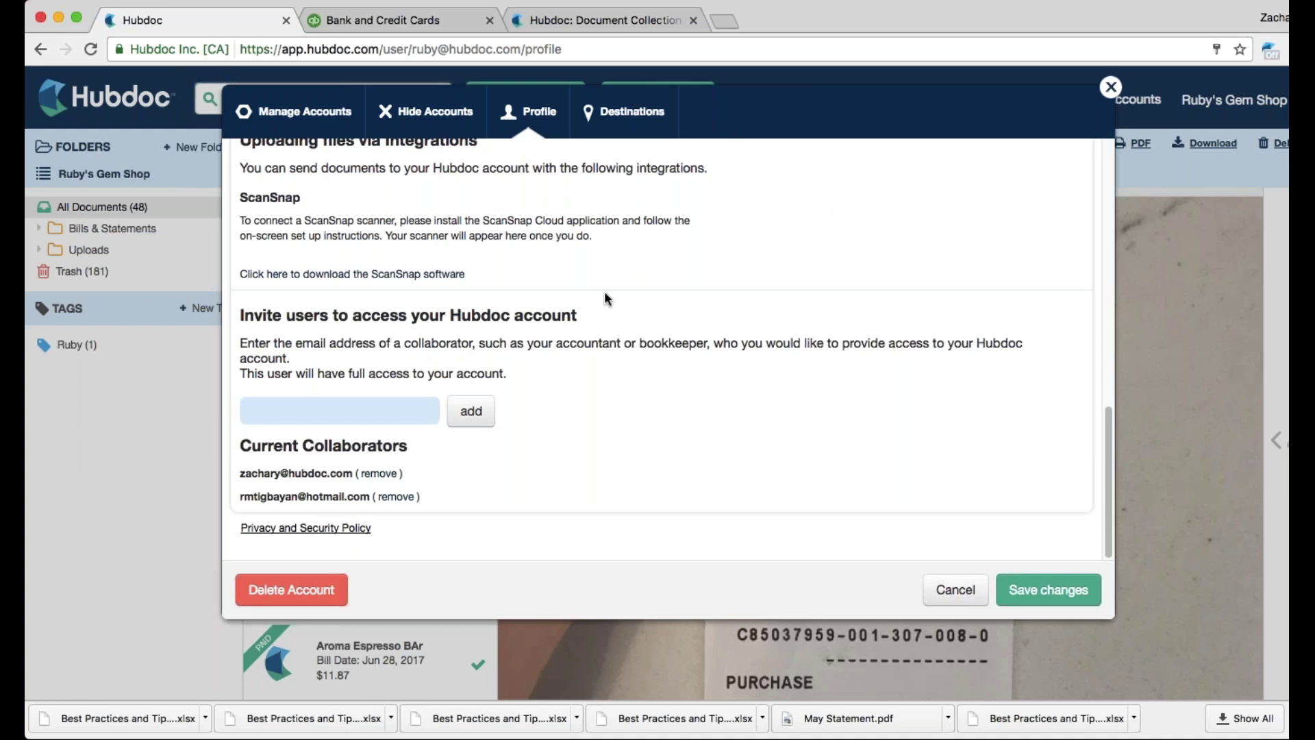
scroll(483, 298, "up", 10)
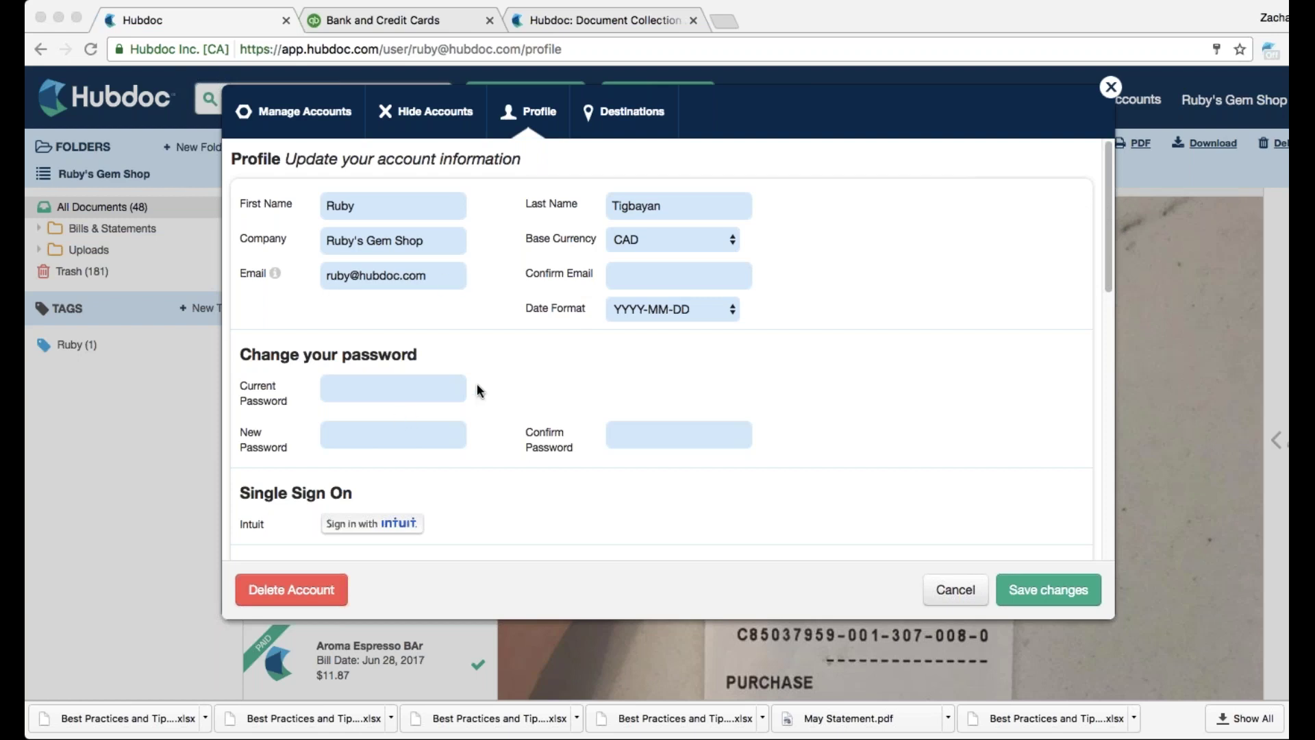
Step: Look briefly at the Hubdoc website, and close the Profile settings to return to the La carnita receipt
left_click(523, 21)
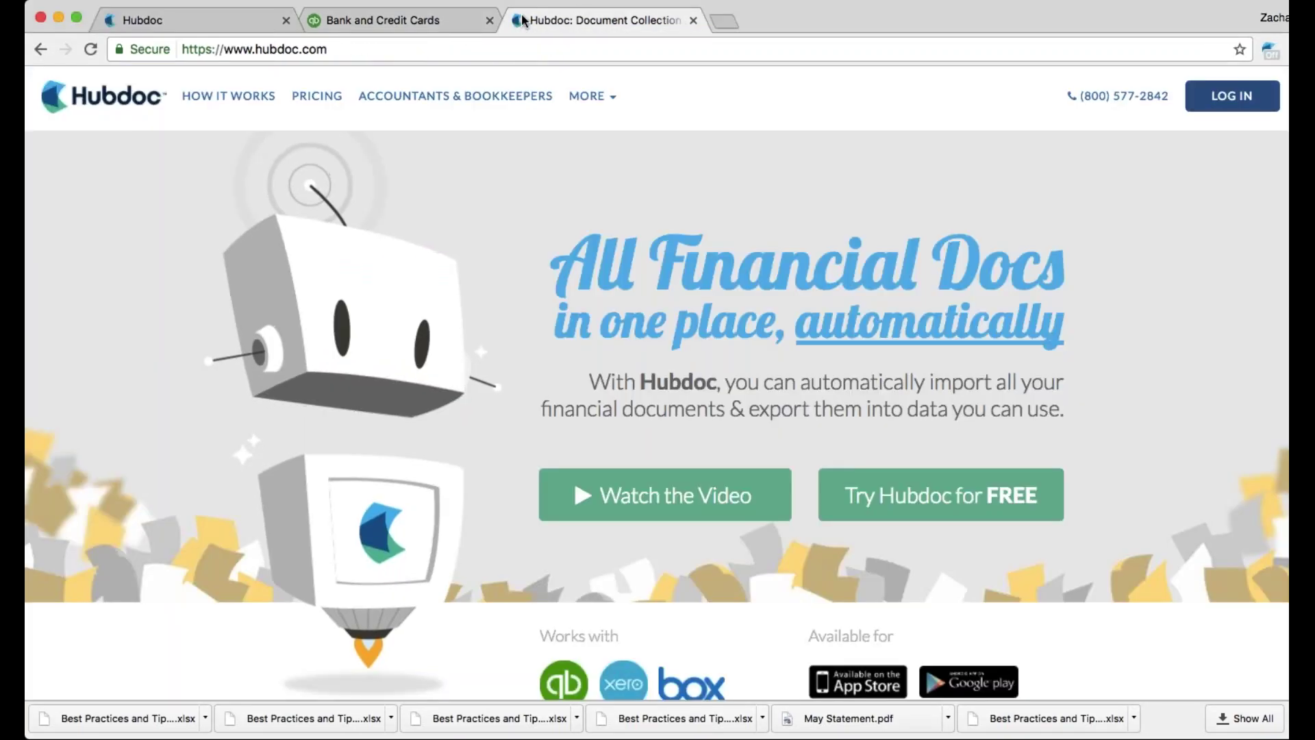
left_click(191, 26)
left_click(1110, 87)
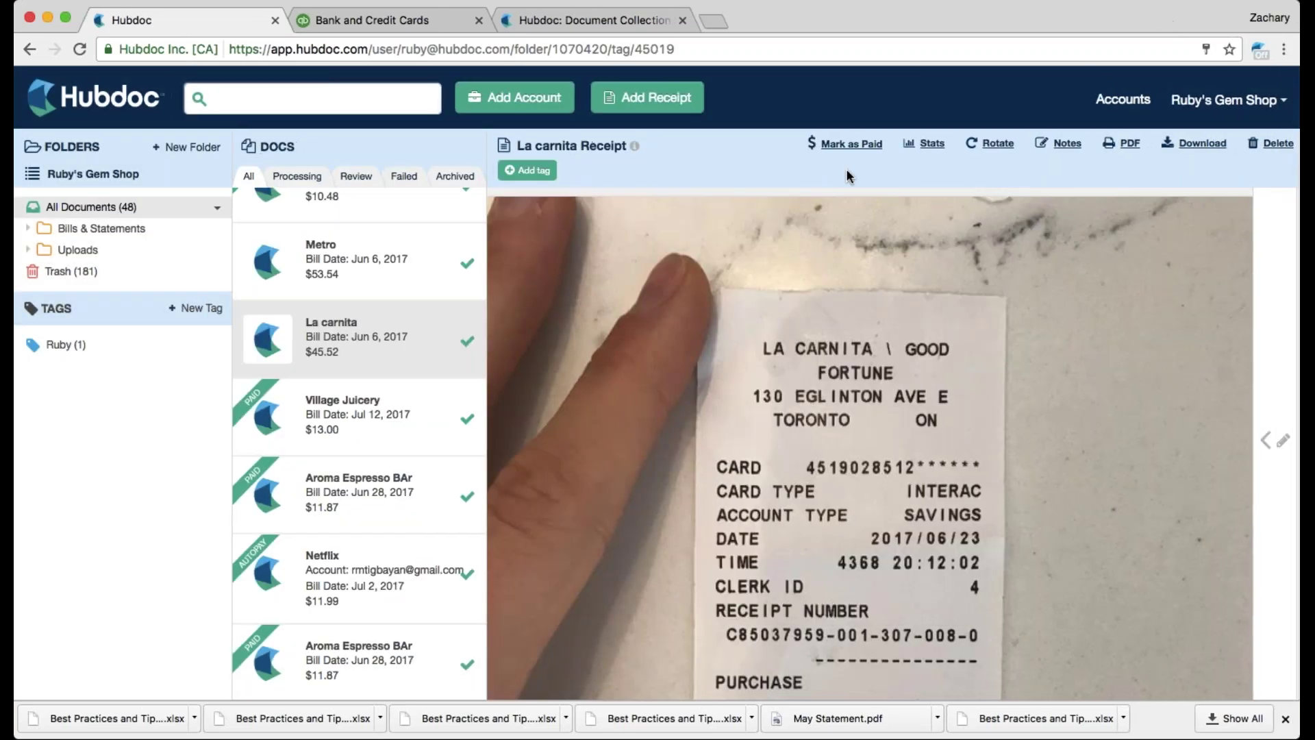
Step: Show the Ruby's Gem Shop account options for help, tickets and learning, and switch to the Hubdoc website
left_click(1288, 103)
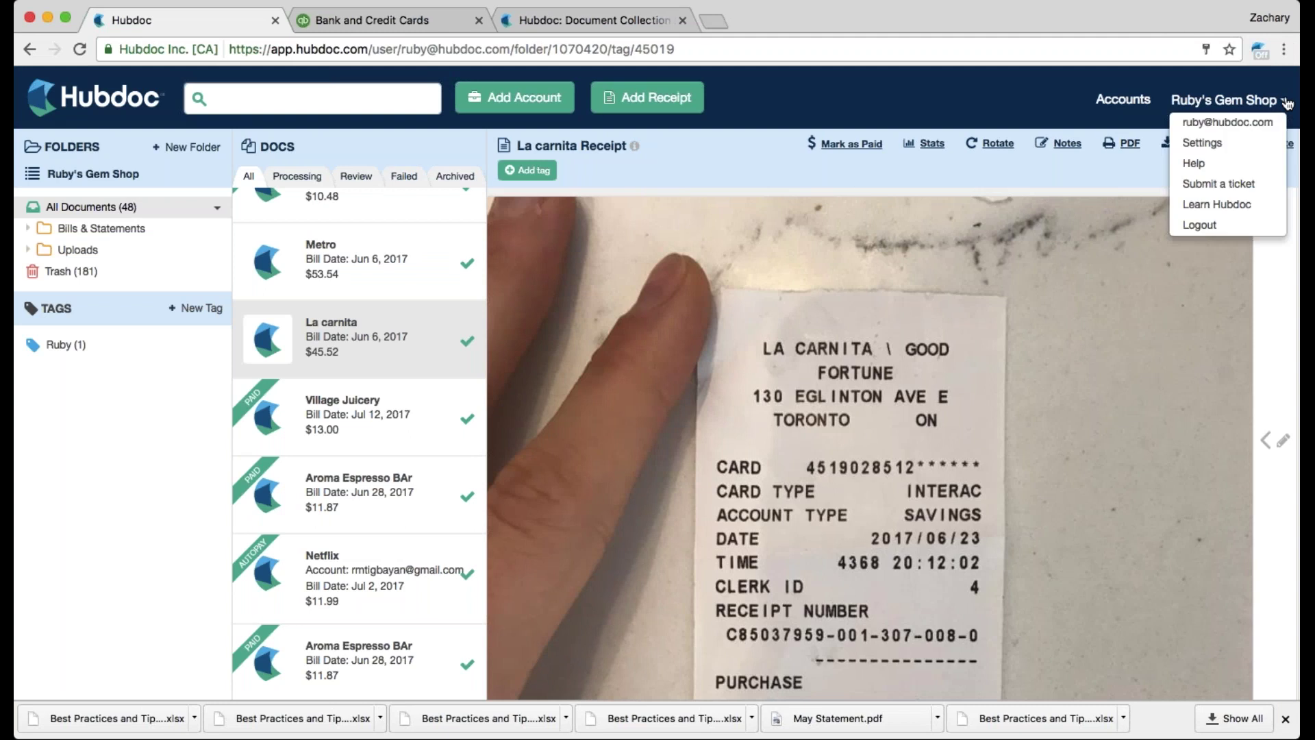
left_click(1288, 103)
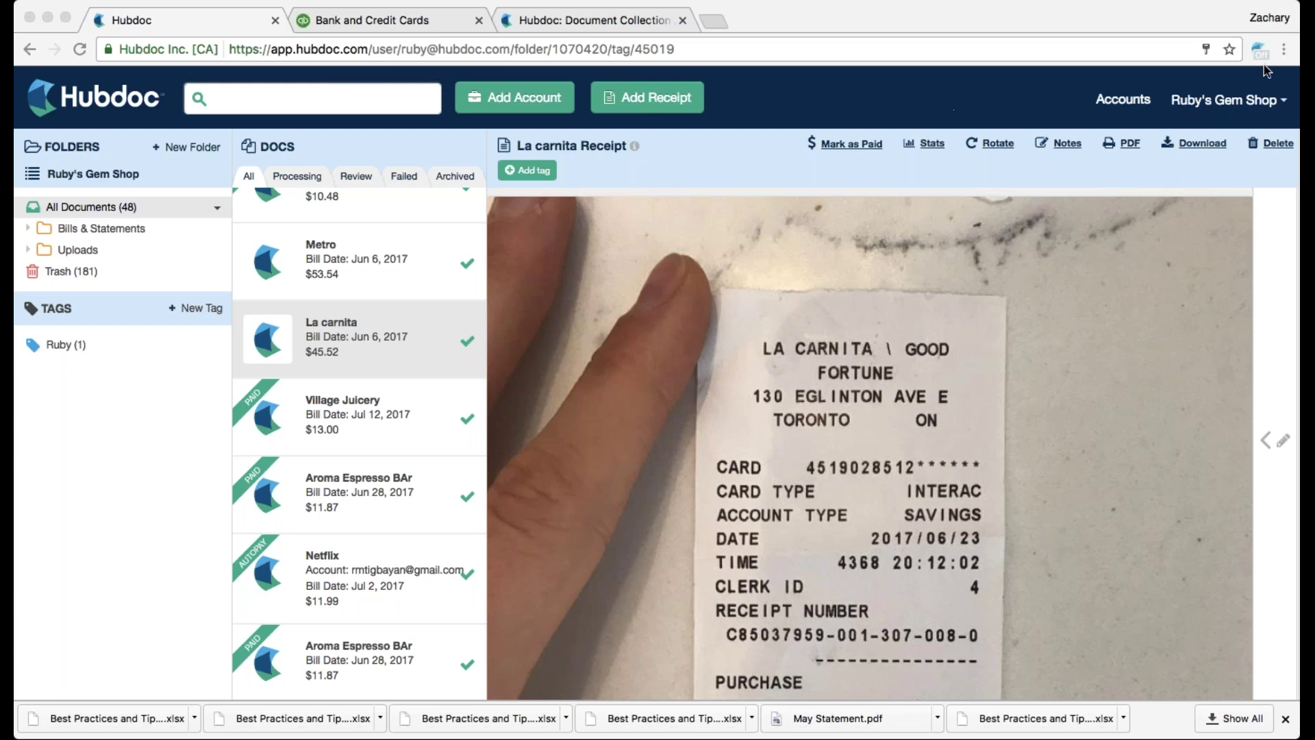
left_click(1286, 105)
left_click(1286, 104)
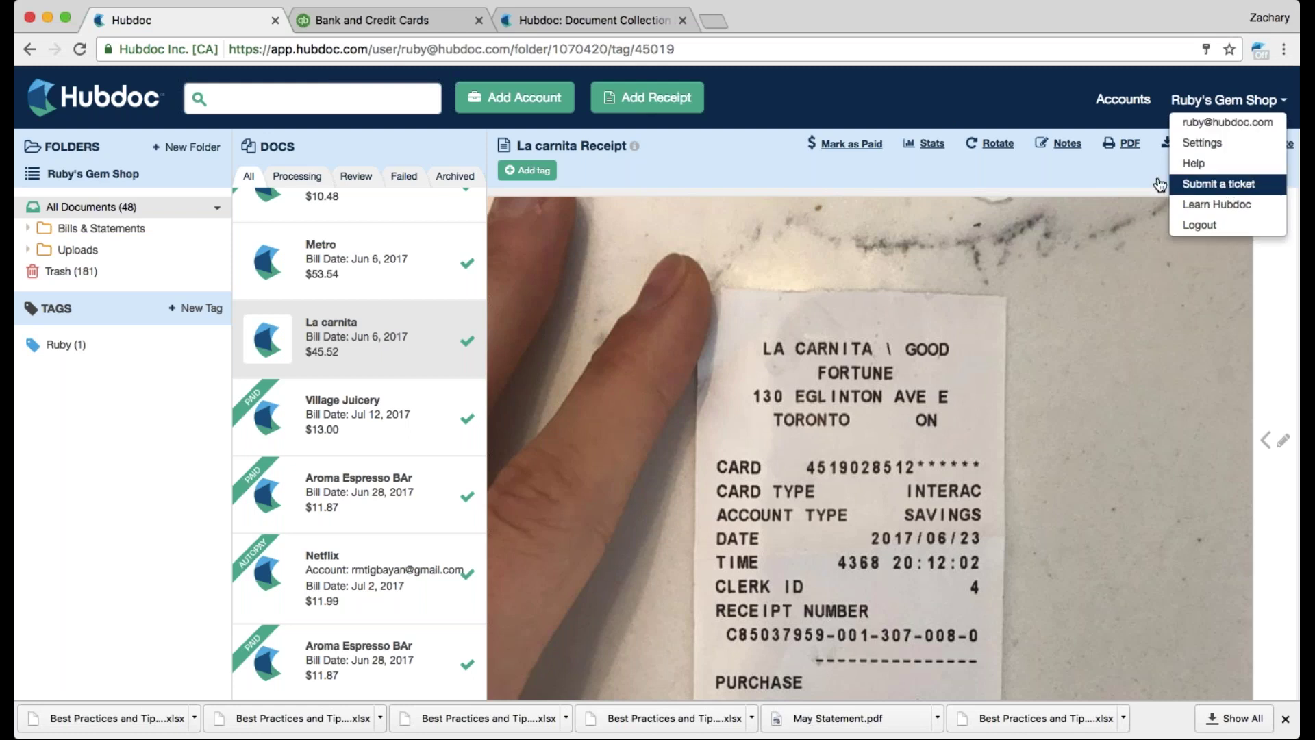
left_click(516, 24)
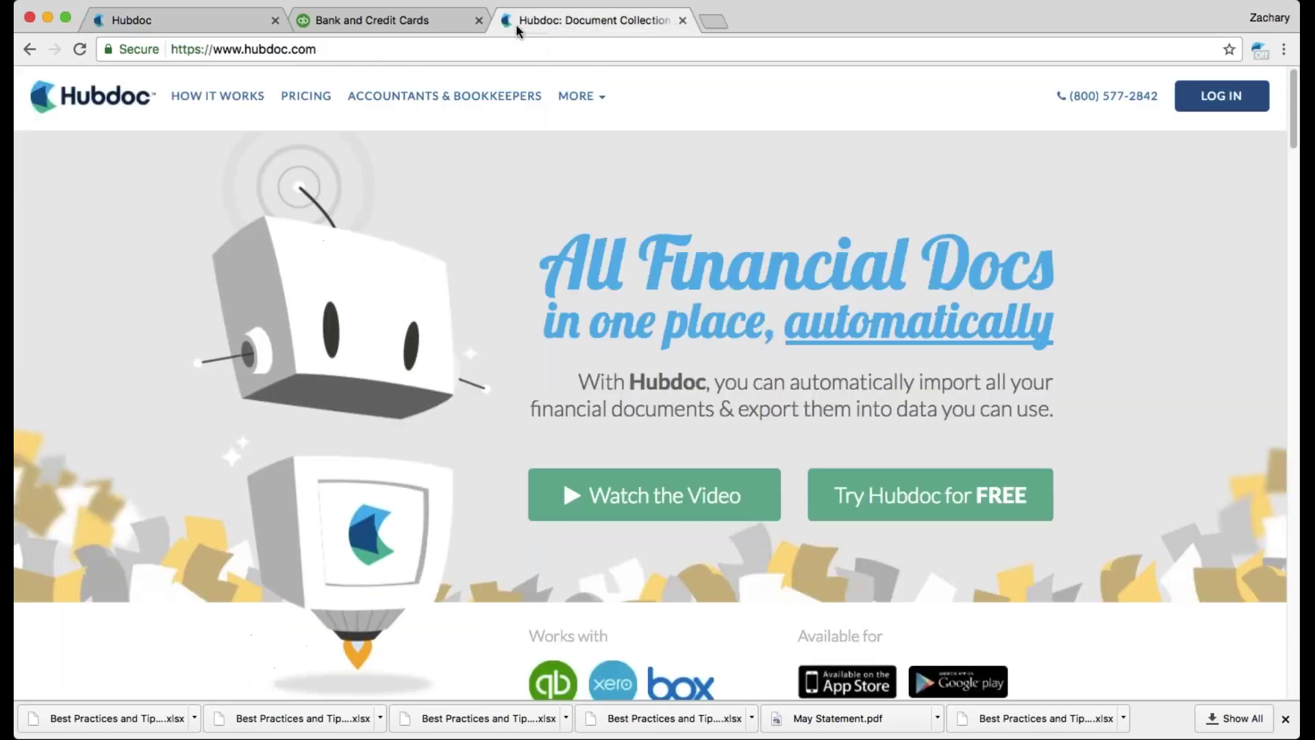